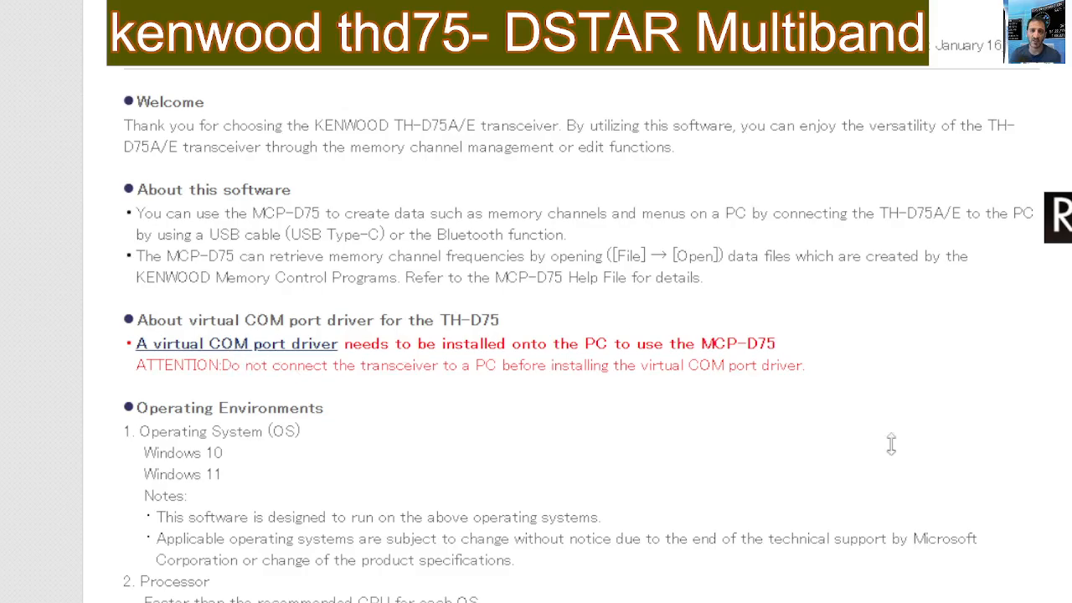
Step: Open the downloaded MCP-D75_V100.zip archive and run setup.exe from its MCP-D75_V100 folder
{"action": "scroll", "coordinate": [951, 210], "scroll_direction": "down", "scroll_amount": 15}
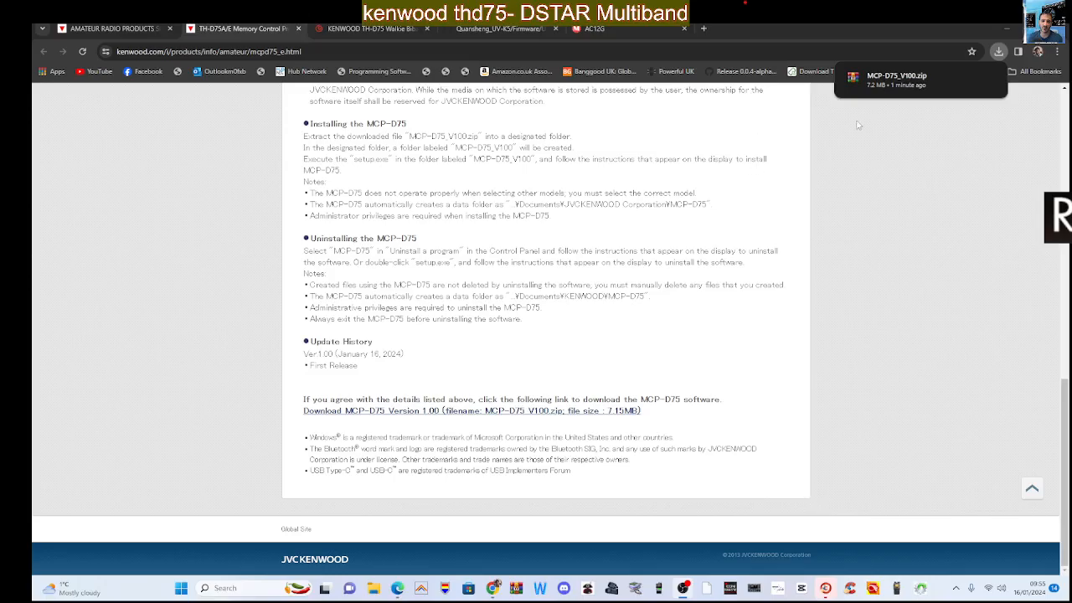
{"action": "left_click", "coordinate": [915, 88]}
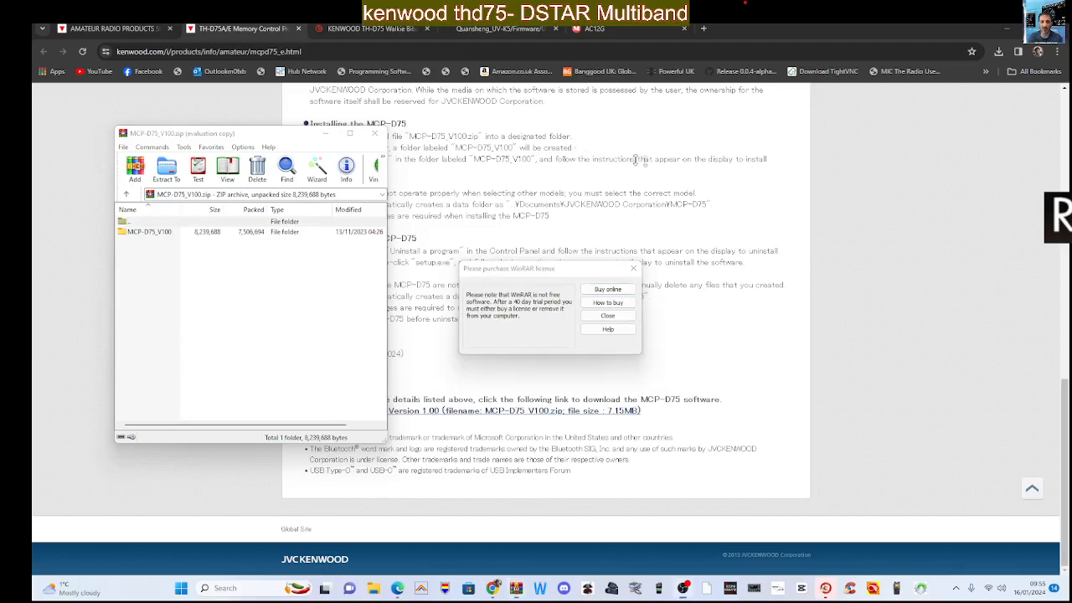
{"action": "left_click", "coordinate": [141, 233]}
{"action": "double_click", "coordinate": [142, 232]}
{"action": "left_click", "coordinate": [143, 234]}
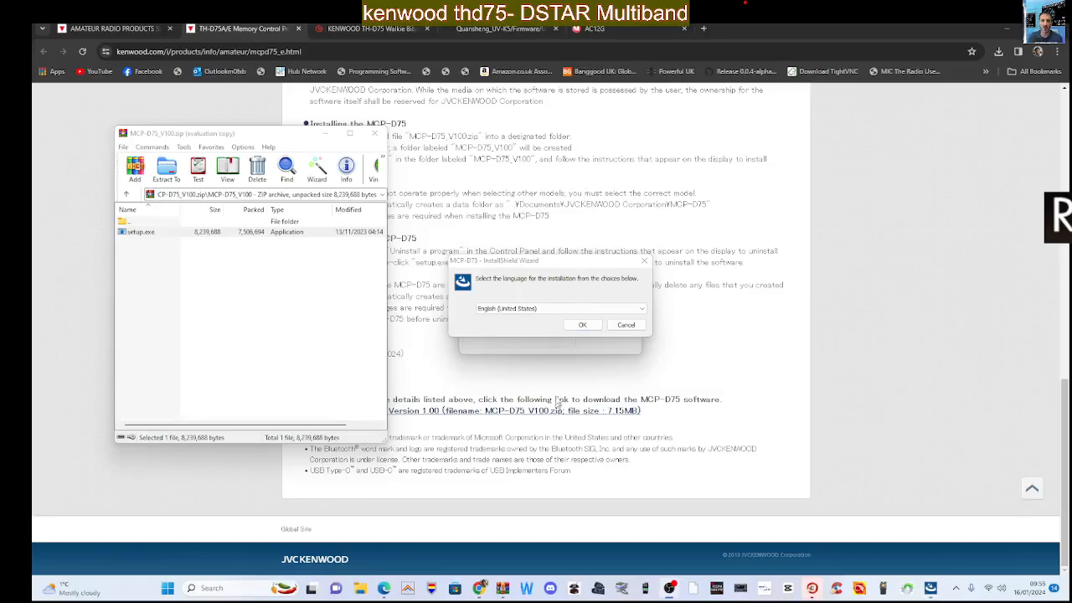
Step: Choose English (United States) as the installation language for MCP-D75 and confirm it
{"action": "left_click", "coordinate": [642, 308]}
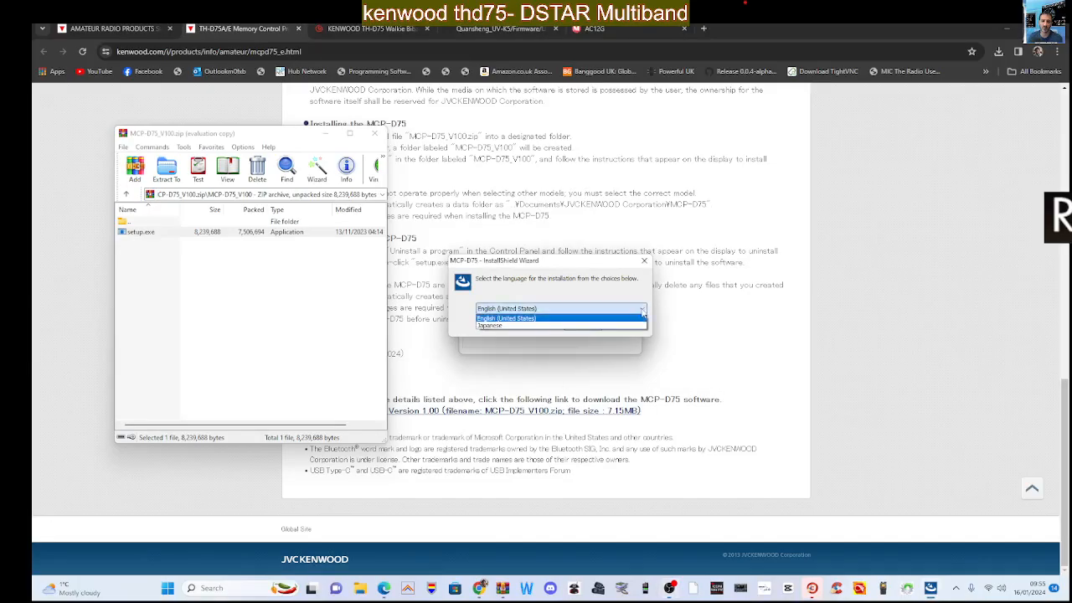
{"action": "left_click", "coordinate": [641, 318]}
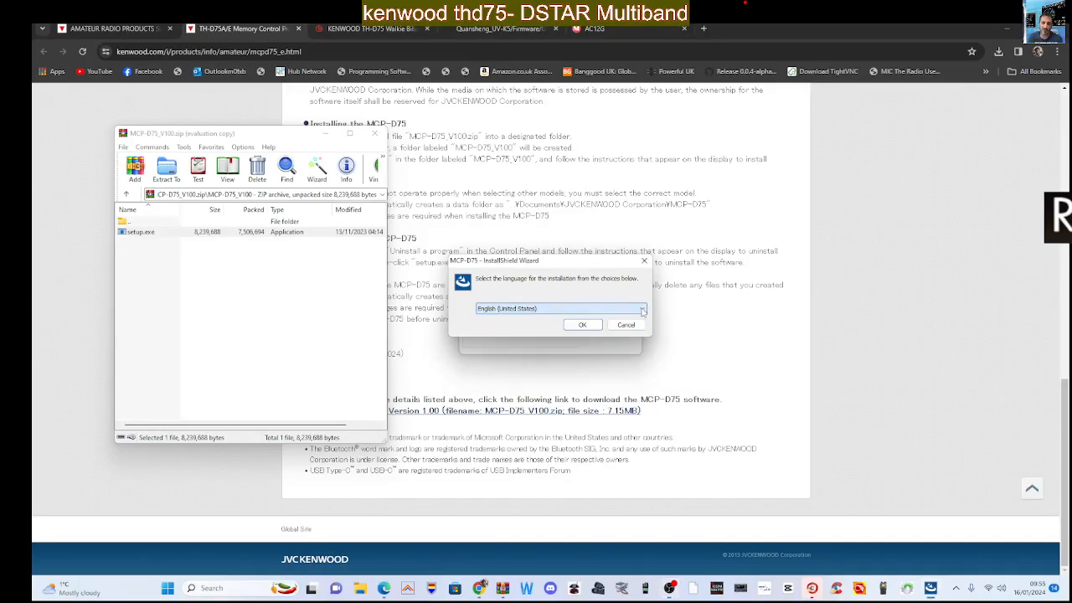
{"action": "left_click", "coordinate": [583, 329]}
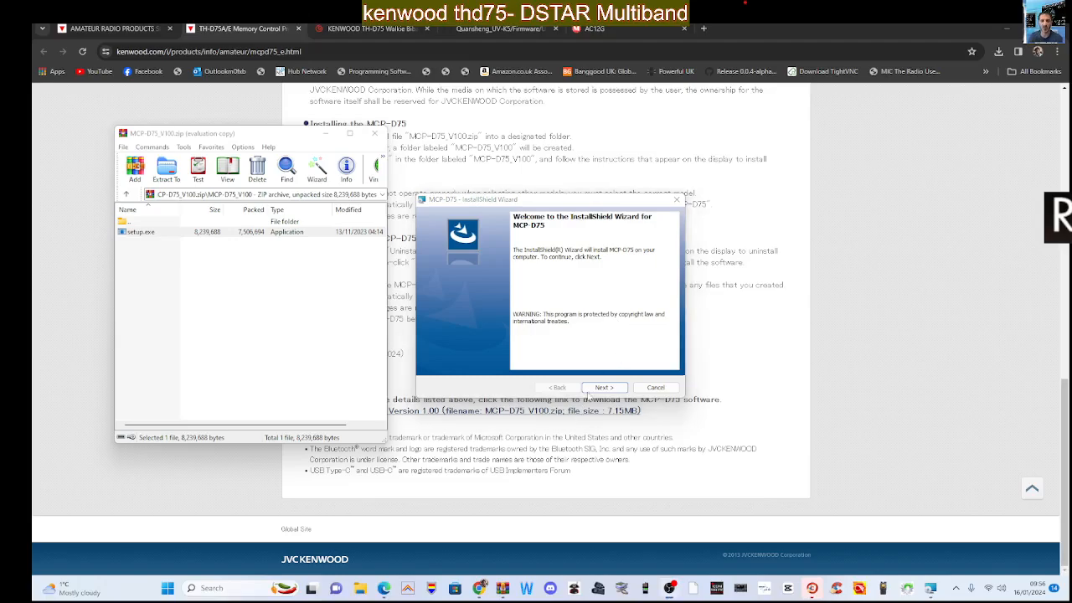
Step: Accept the license agreement, install MCP-D75 to the default Kenwood folder, and finish the wizard
{"action": "left_click", "coordinate": [602, 387]}
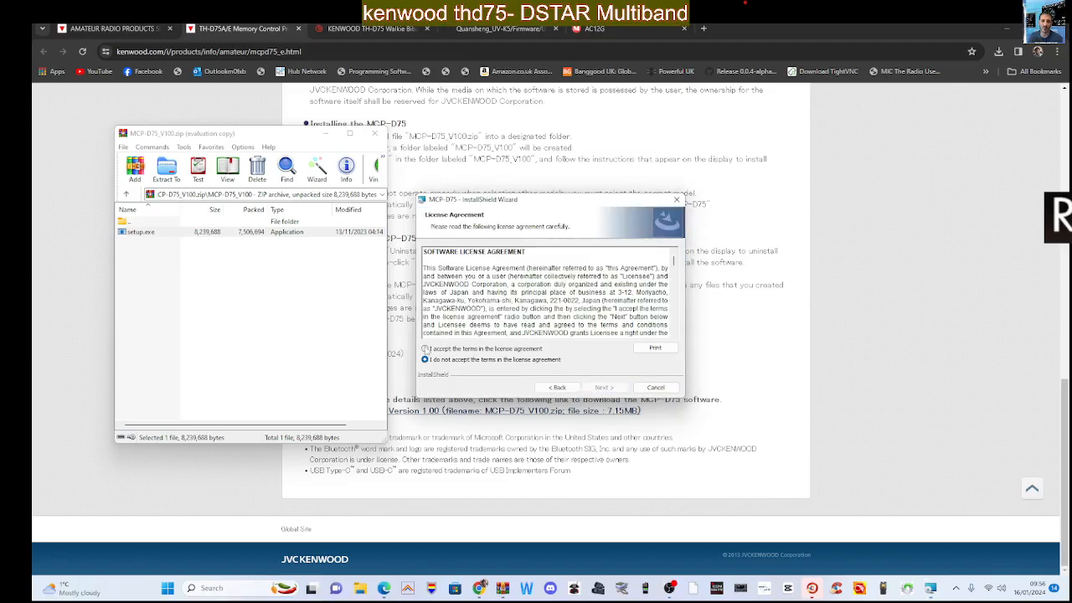
{"action": "left_click", "coordinate": [426, 349]}
{"action": "left_click", "coordinate": [604, 387]}
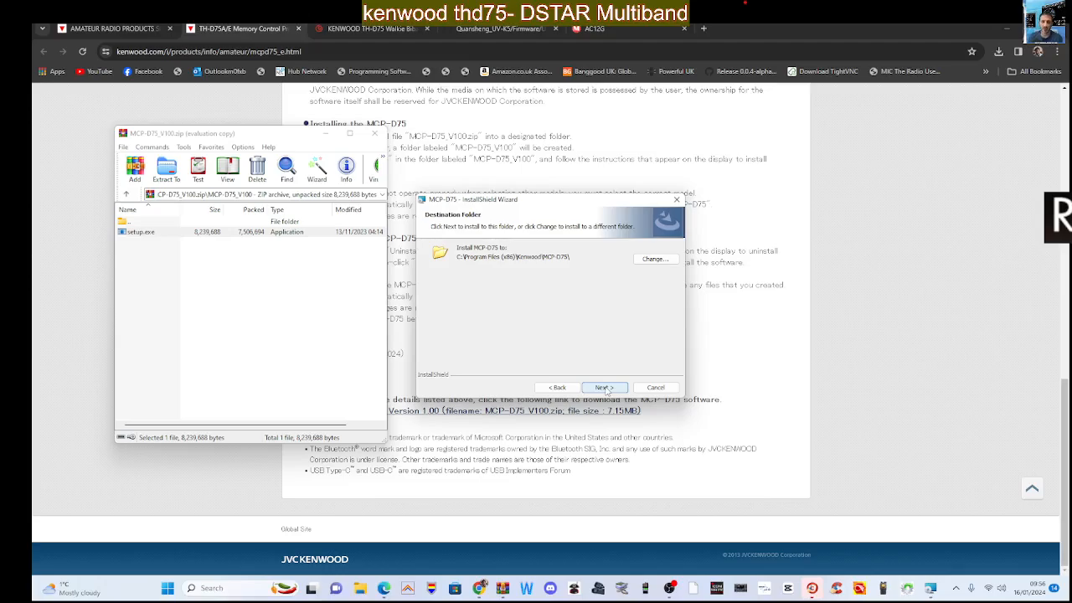
{"action": "left_click", "coordinate": [604, 387]}
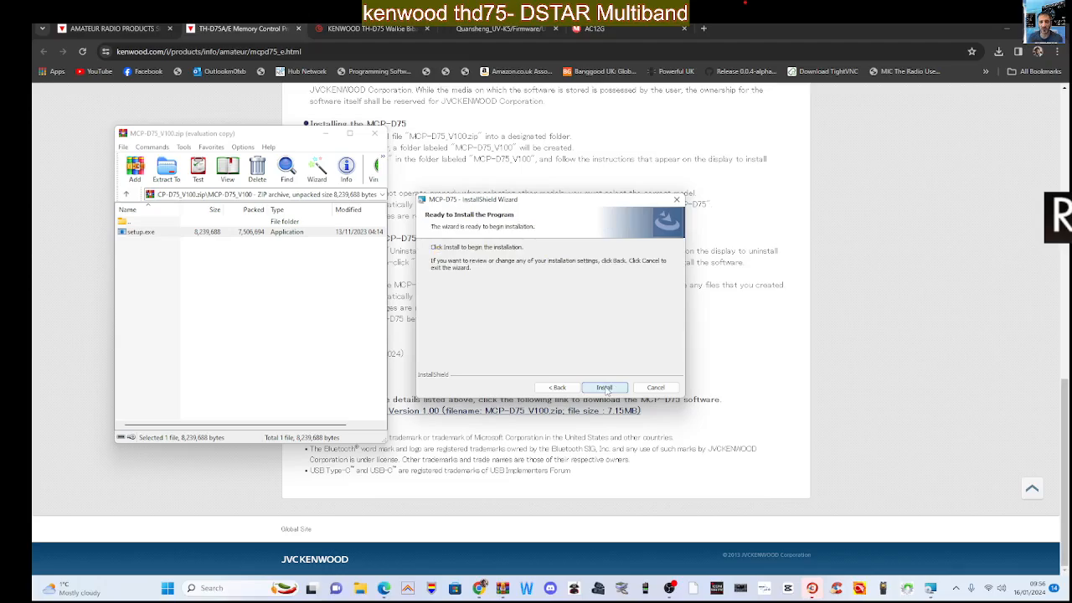
{"action": "left_click", "coordinate": [605, 388]}
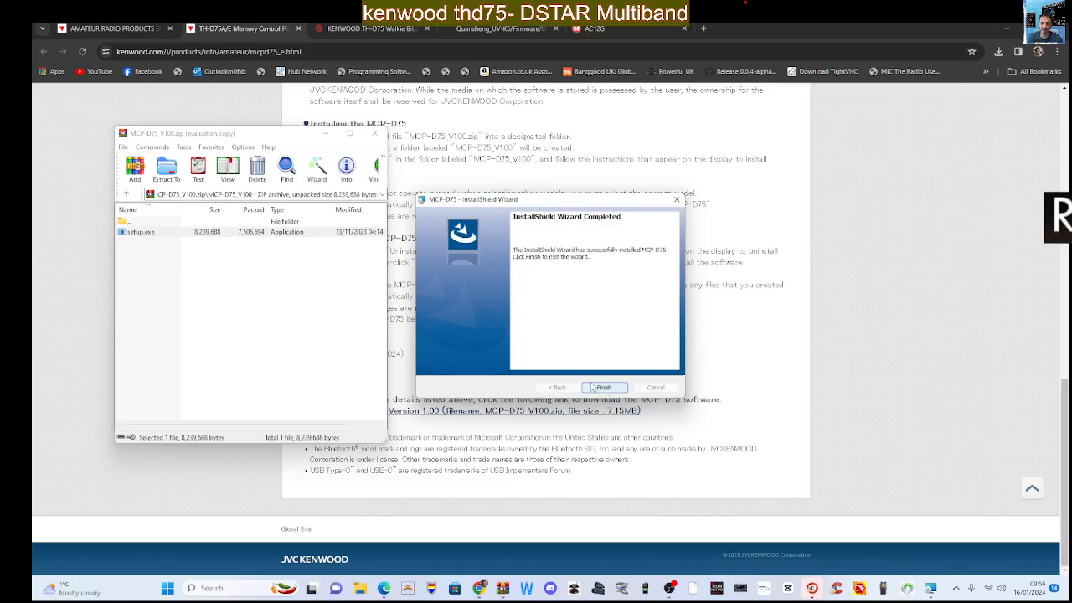
{"action": "left_click", "coordinate": [609, 390]}
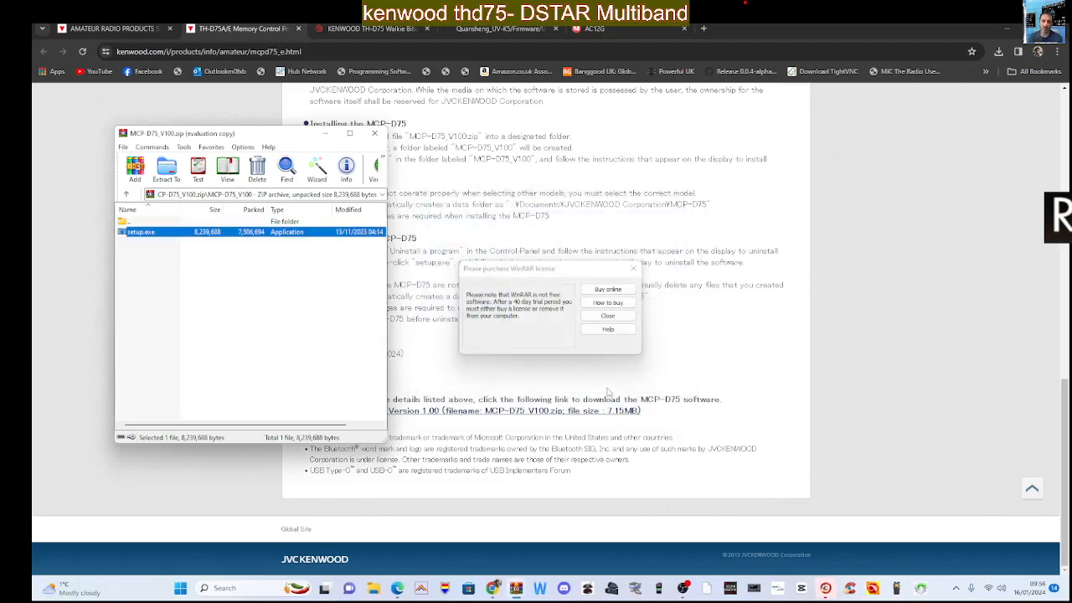
Step: Open Device Manager and expand Ports (COM & LPT) to check the available COM ports
{"action": "right_click", "coordinate": [181, 591]}
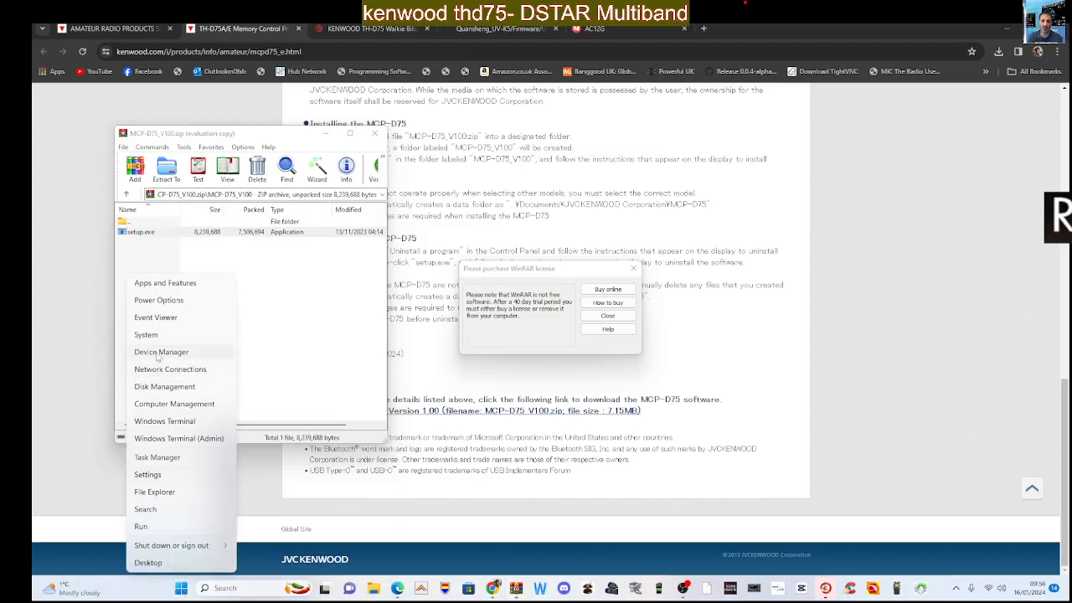
{"action": "left_click", "coordinate": [159, 352]}
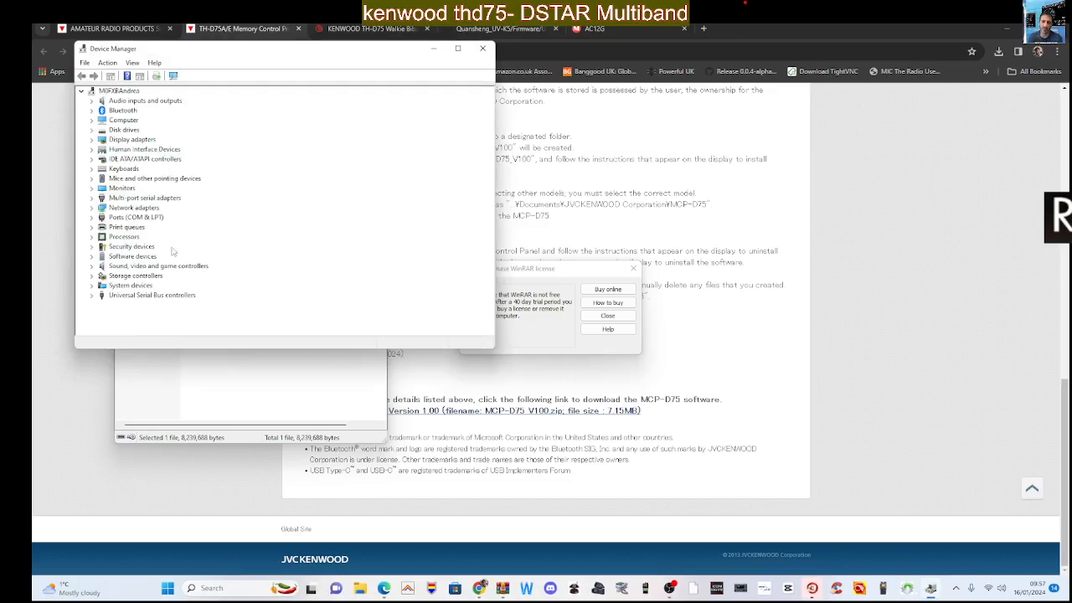
{"action": "double_click", "coordinate": [144, 217]}
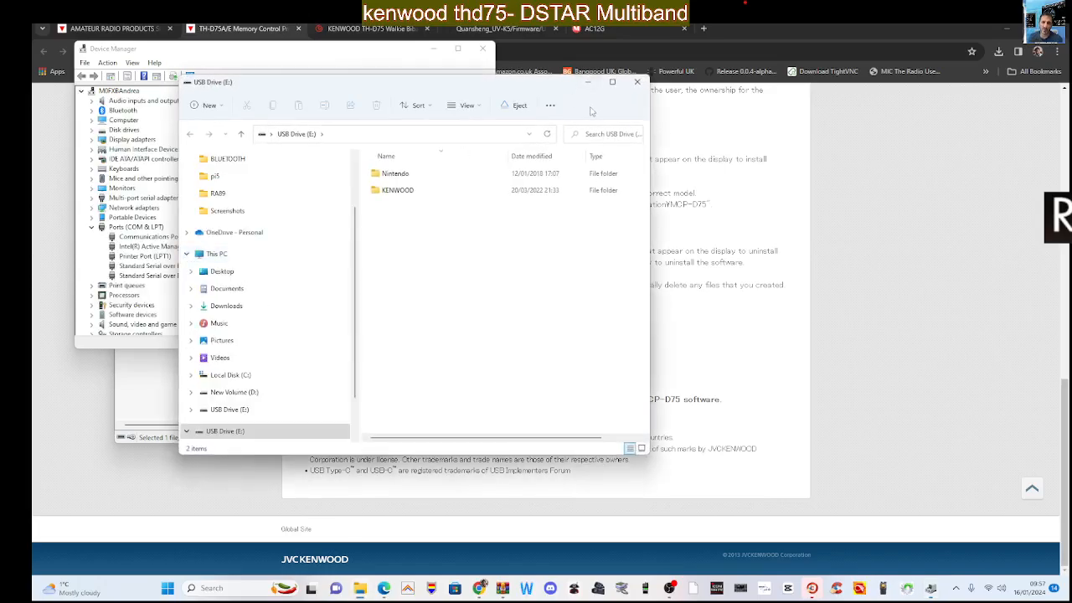
Step: Look through the KENWOOD folder's TH-D74 subfolder on USB Drive (E:) and close the file window
{"action": "left_click", "coordinate": [669, 588]}
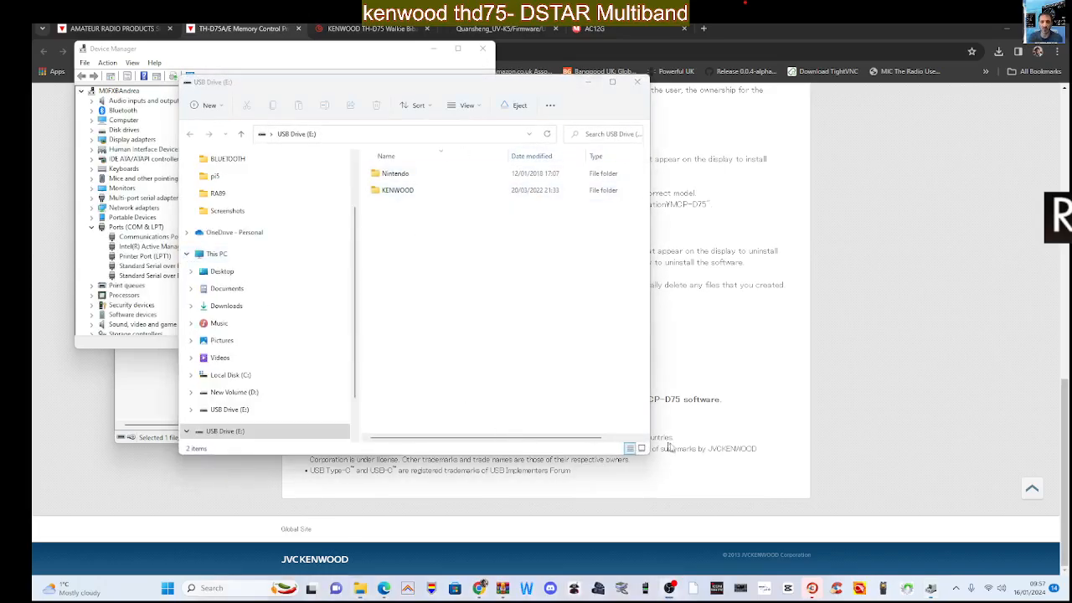
{"action": "left_click", "coordinate": [399, 191]}
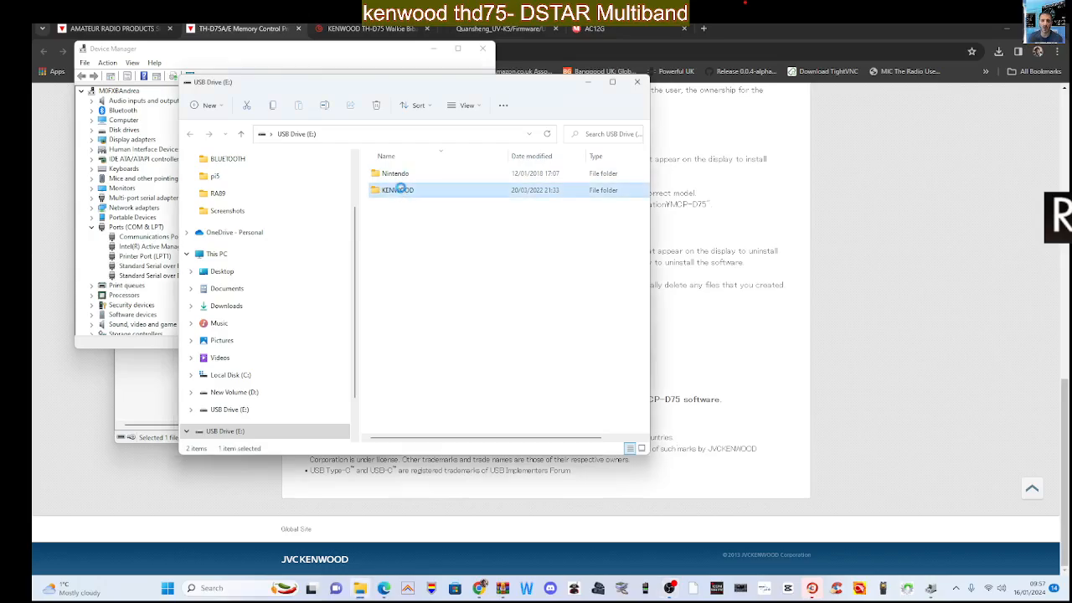
{"action": "double_click", "coordinate": [400, 191]}
{"action": "double_click", "coordinate": [398, 173]}
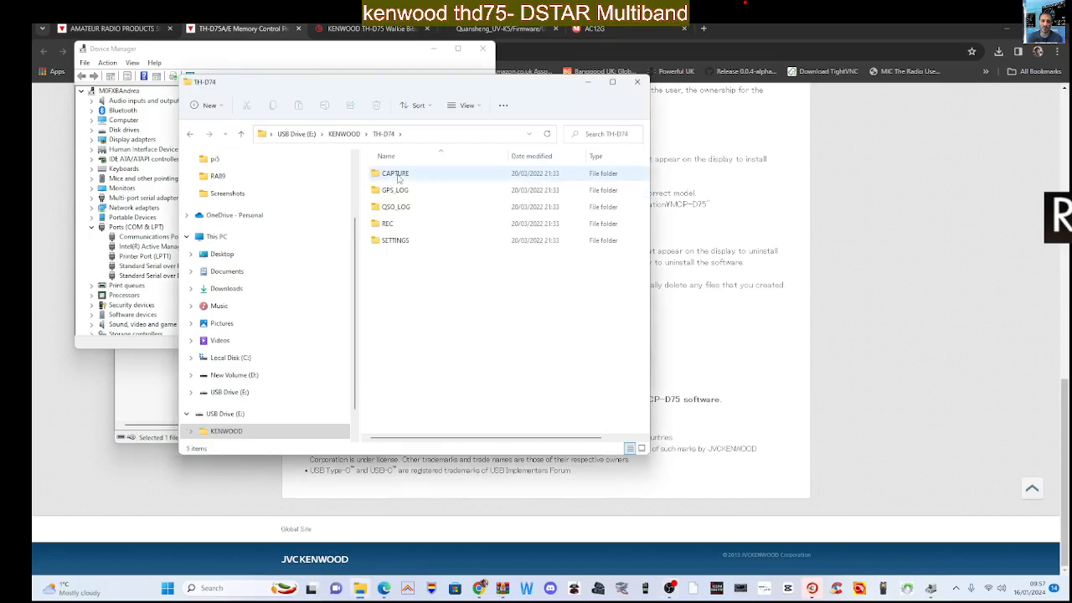
{"action": "left_click", "coordinate": [638, 83]}
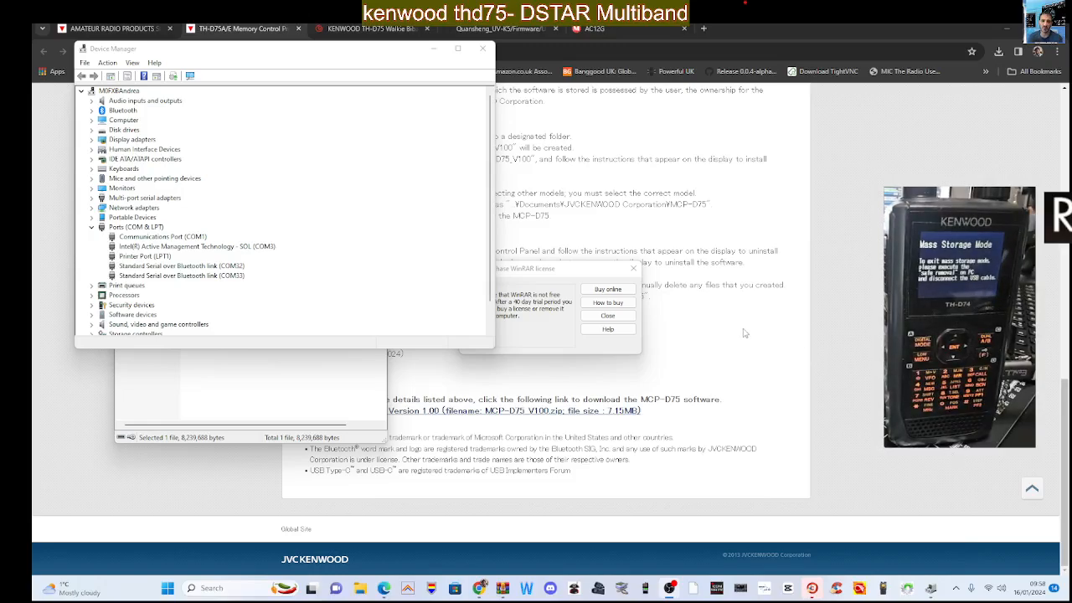
Step: Clear away the archive and Device Manager windows and launch the newly installed MCP-D75 program
{"action": "left_click", "coordinate": [263, 387]}
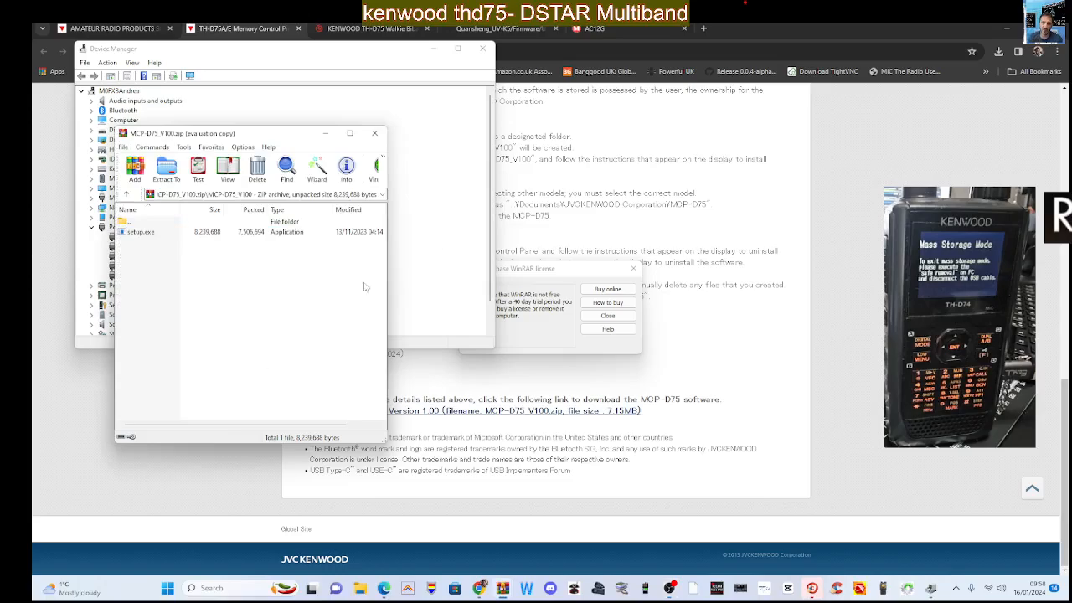
{"action": "left_click", "coordinate": [436, 255]}
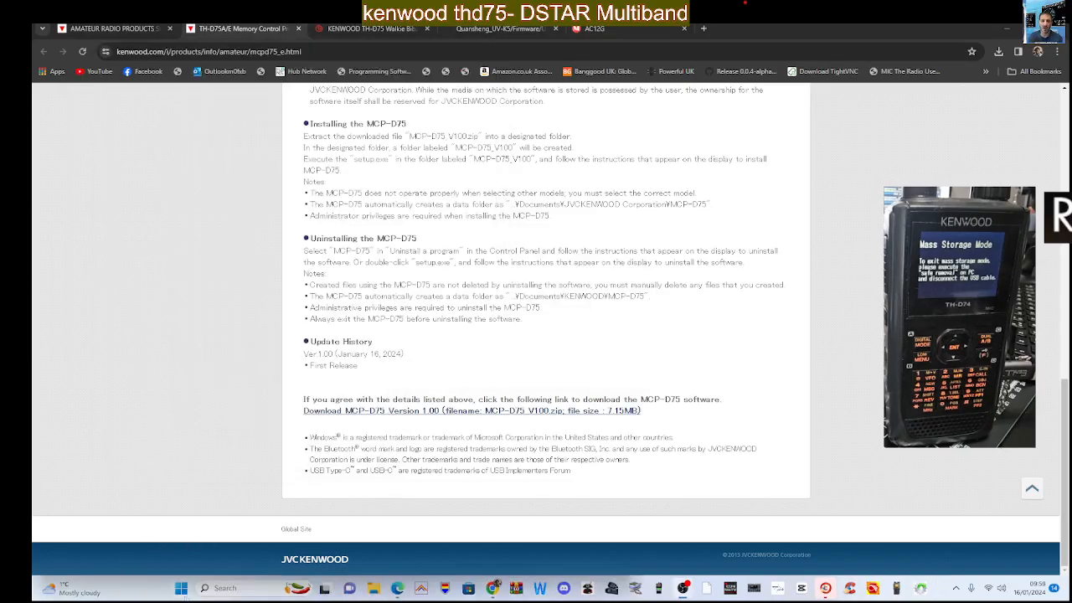
{"action": "left_click", "coordinate": [181, 587]}
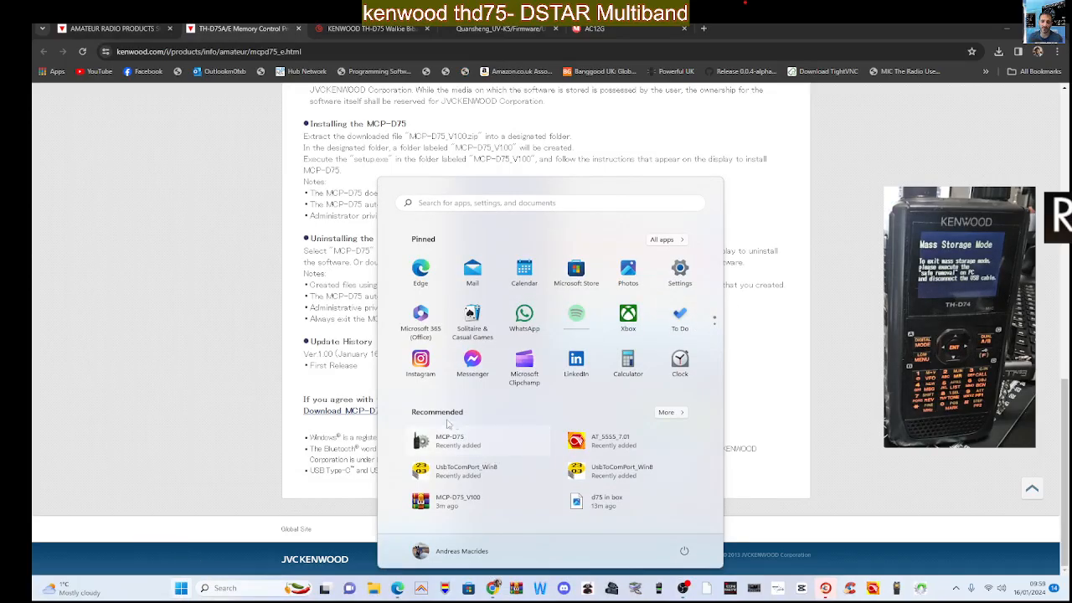
{"action": "left_click", "coordinate": [492, 437]}
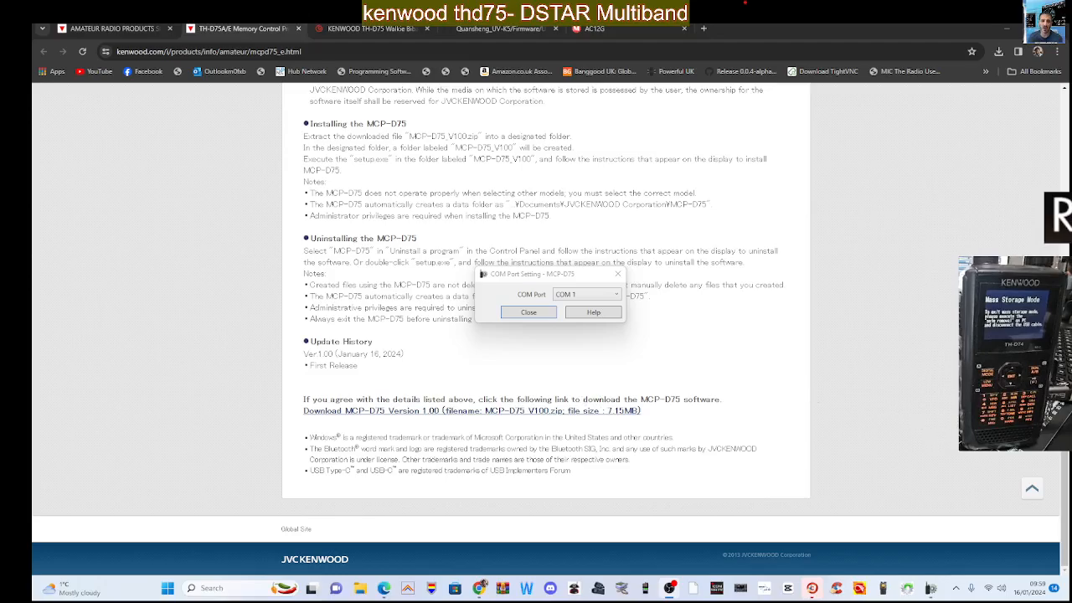
Step: Set the MCP-D75 COM port to COM 32 and dismiss the startup notice about importing configuration data
{"action": "left_click", "coordinate": [811, 588]}
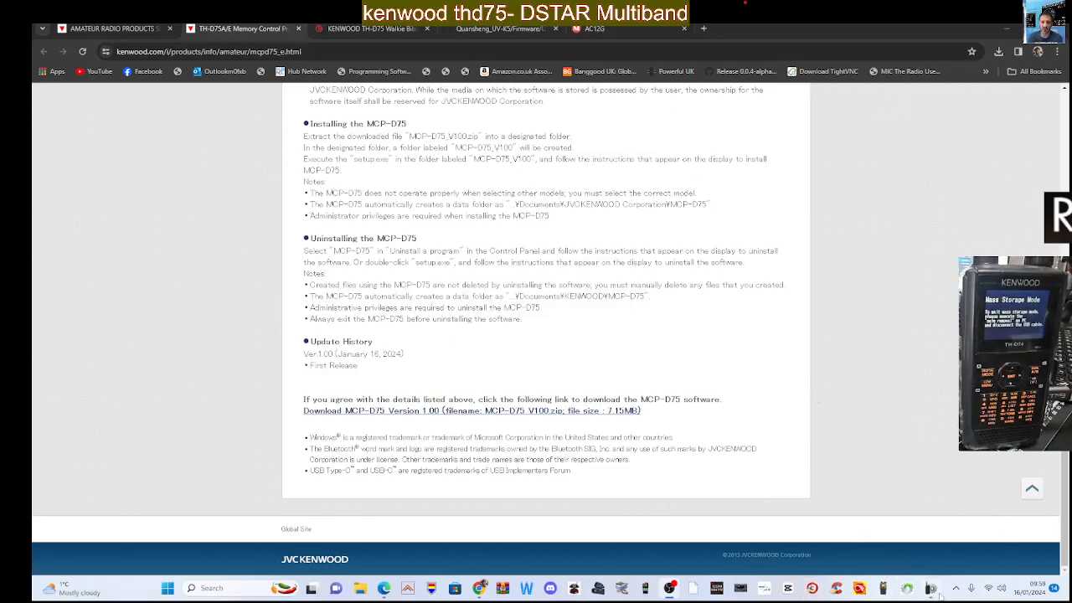
{"action": "mouse_move", "coordinate": [936, 594]}
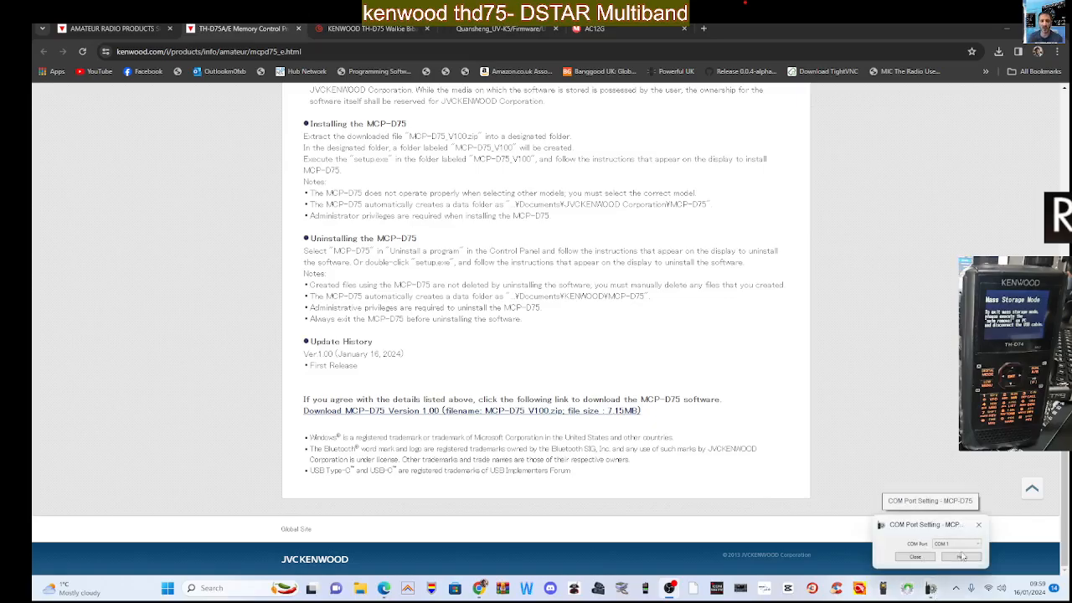
{"action": "mouse_move", "coordinate": [961, 555]}
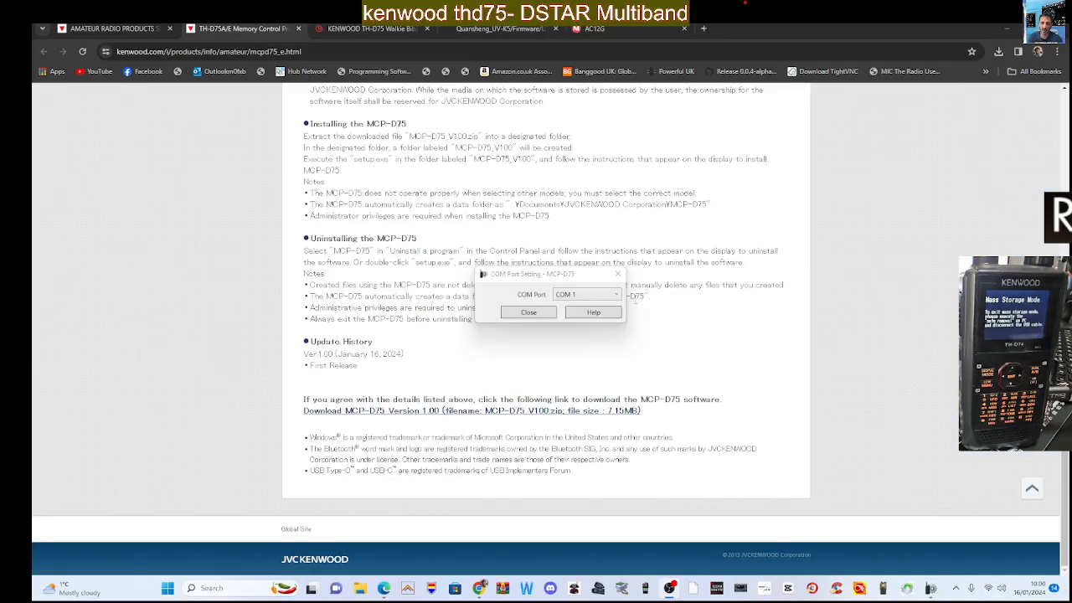
{"action": "left_click", "coordinate": [617, 295]}
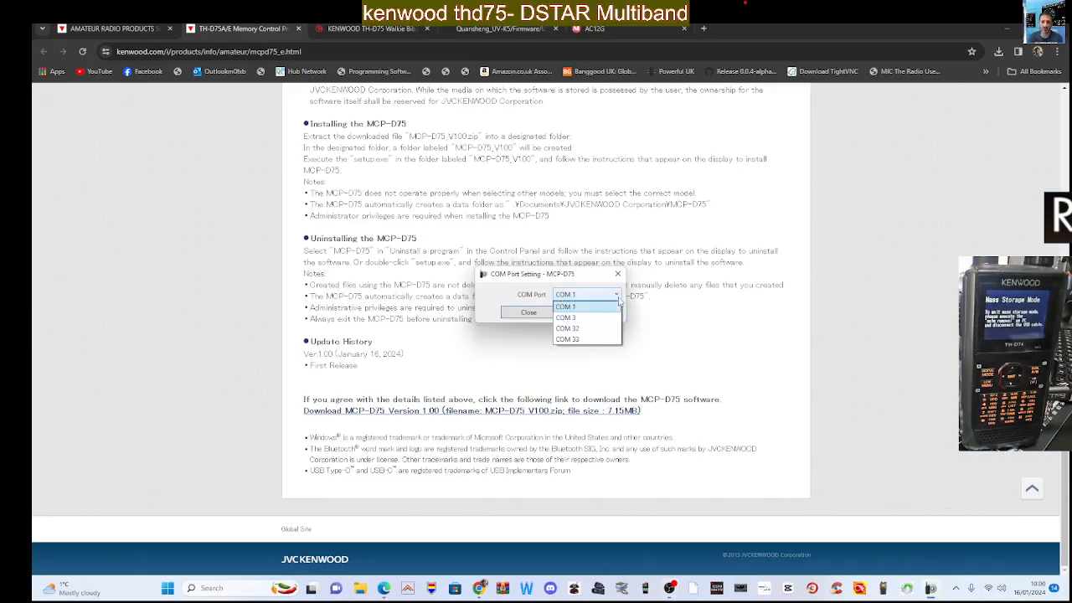
{"action": "left_click", "coordinate": [610, 328]}
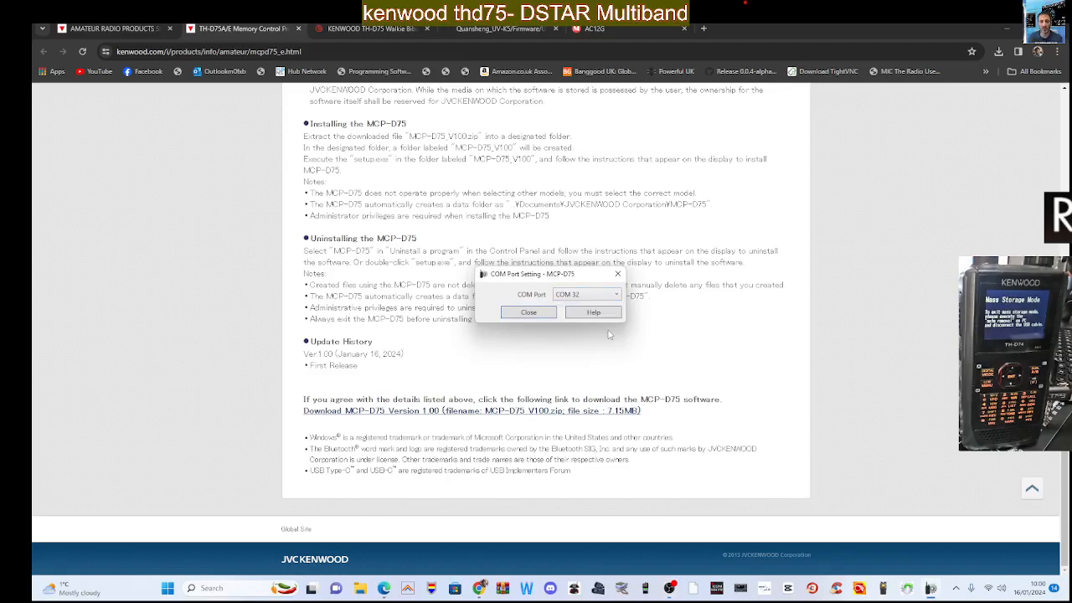
{"action": "left_click", "coordinate": [540, 315]}
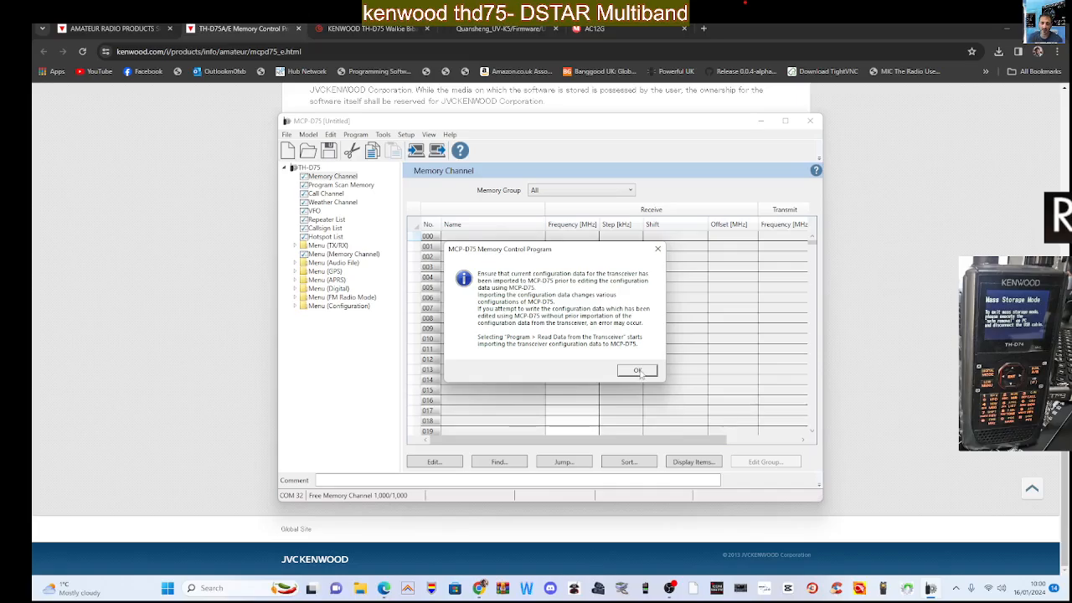
{"action": "left_click", "coordinate": [637, 371]}
Step: Try to read the configuration data from the transceiver over COM 32
{"action": "left_click", "coordinate": [355, 134]}
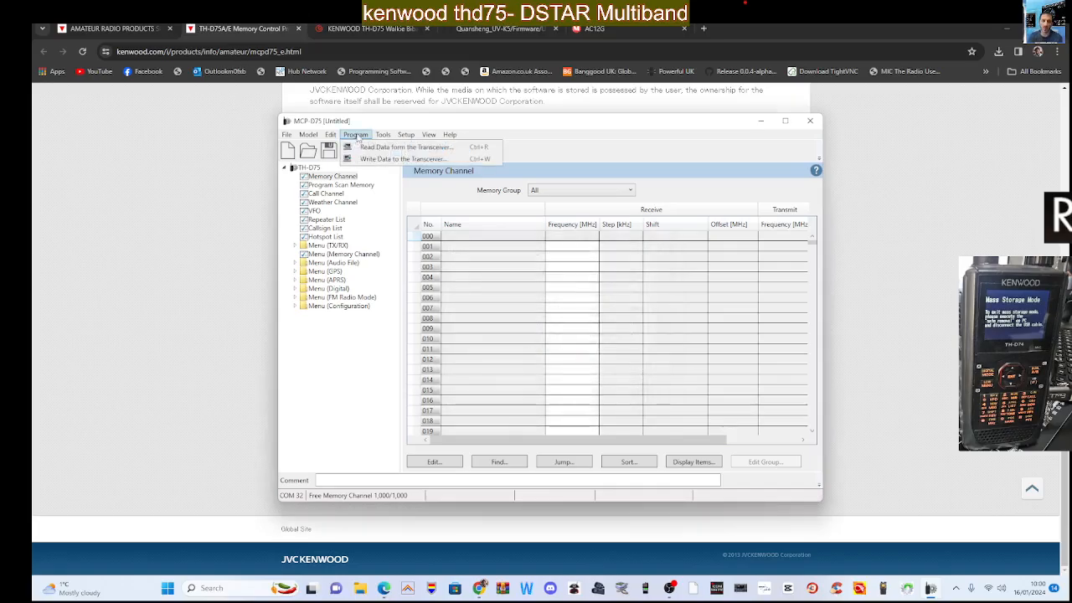
{"action": "left_click", "coordinate": [394, 146]}
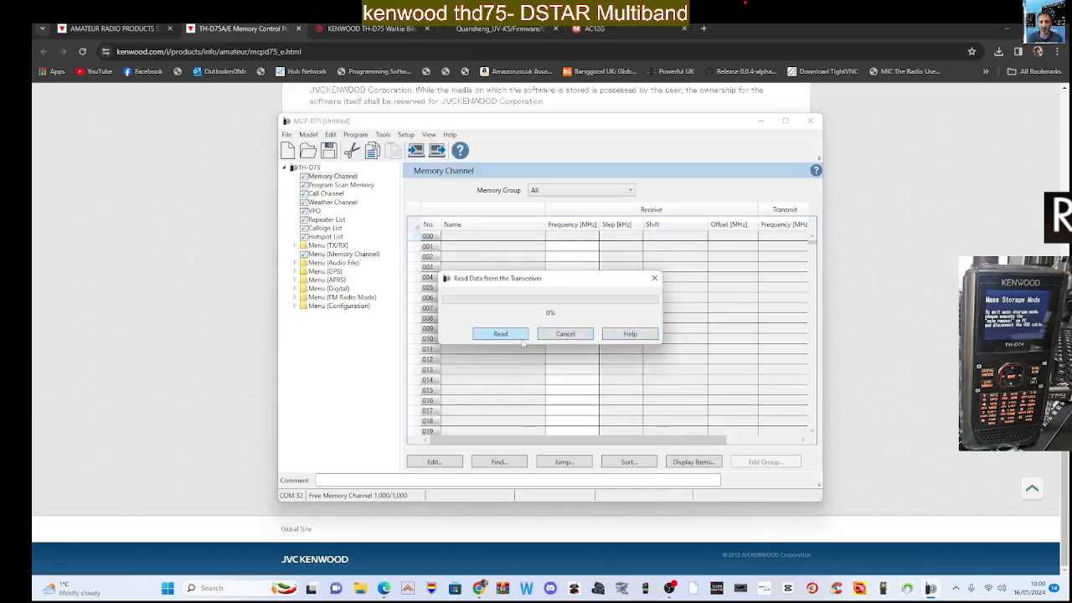
{"action": "left_click", "coordinate": [501, 335]}
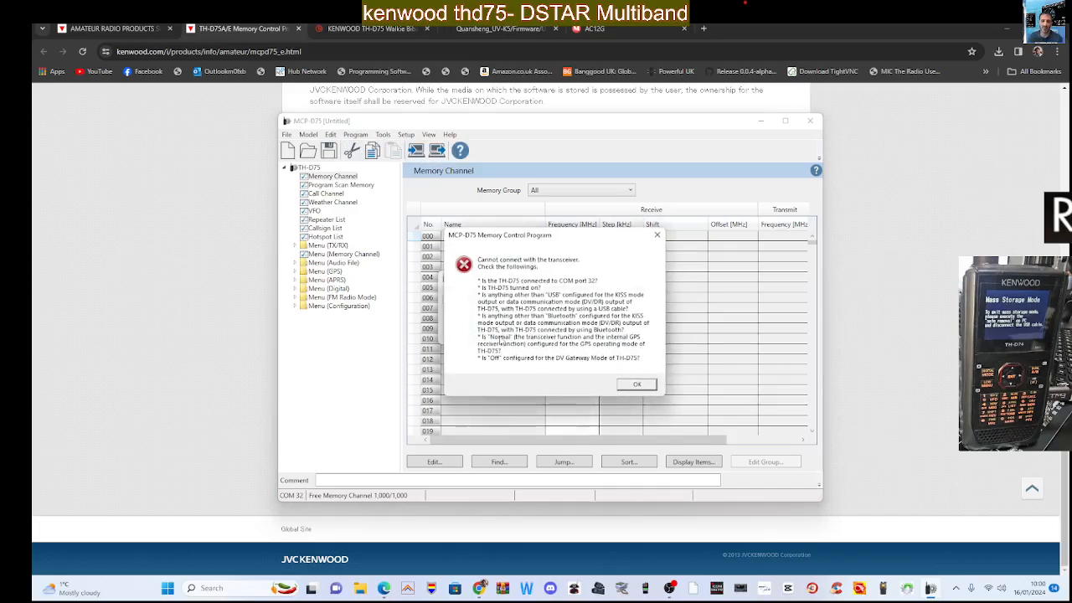
{"action": "left_click", "coordinate": [635, 387]}
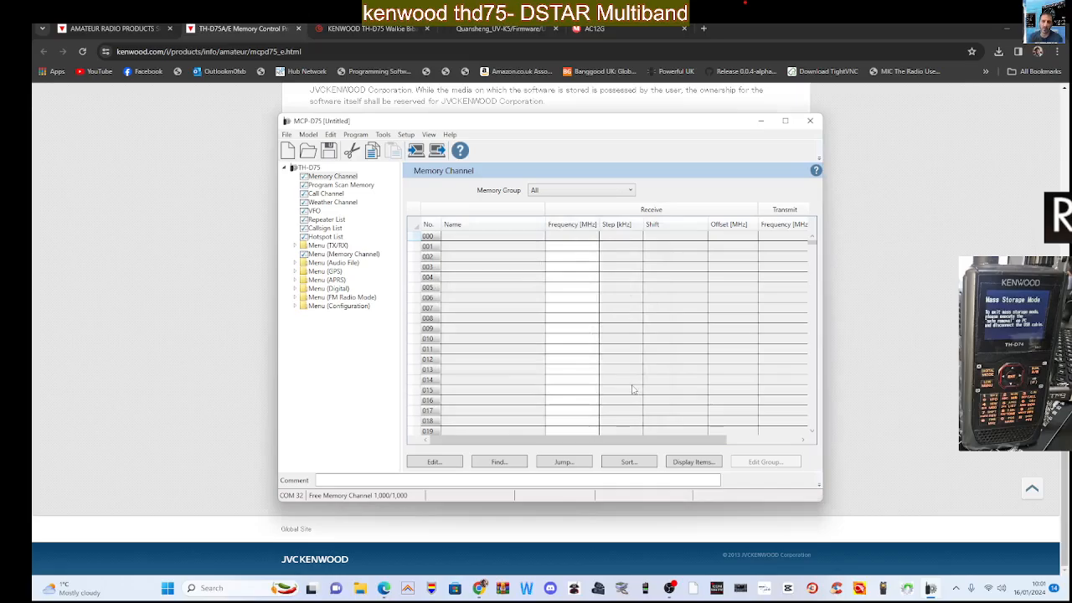
Step: Retry reading the configuration data from the transceiver over COM 32, dismissing the notice after each of the two attempts
{"action": "left_click_drag", "start_coordinate": [579, 128], "coordinate": [553, 125]}
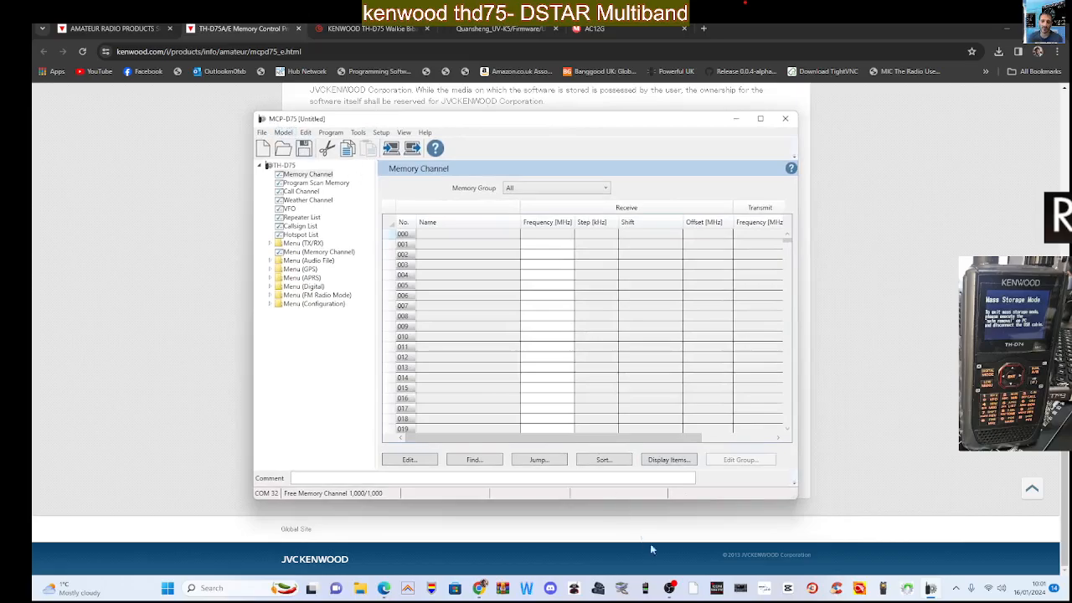
{"action": "left_click", "coordinate": [670, 590]}
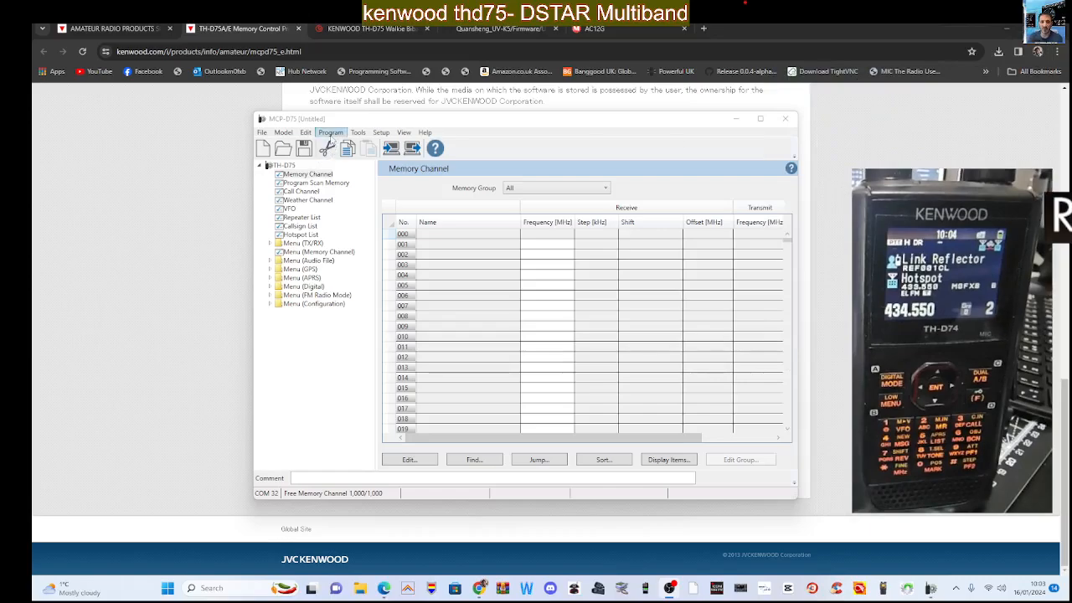
{"action": "left_click", "coordinate": [331, 133]}
{"action": "left_click", "coordinate": [343, 143]}
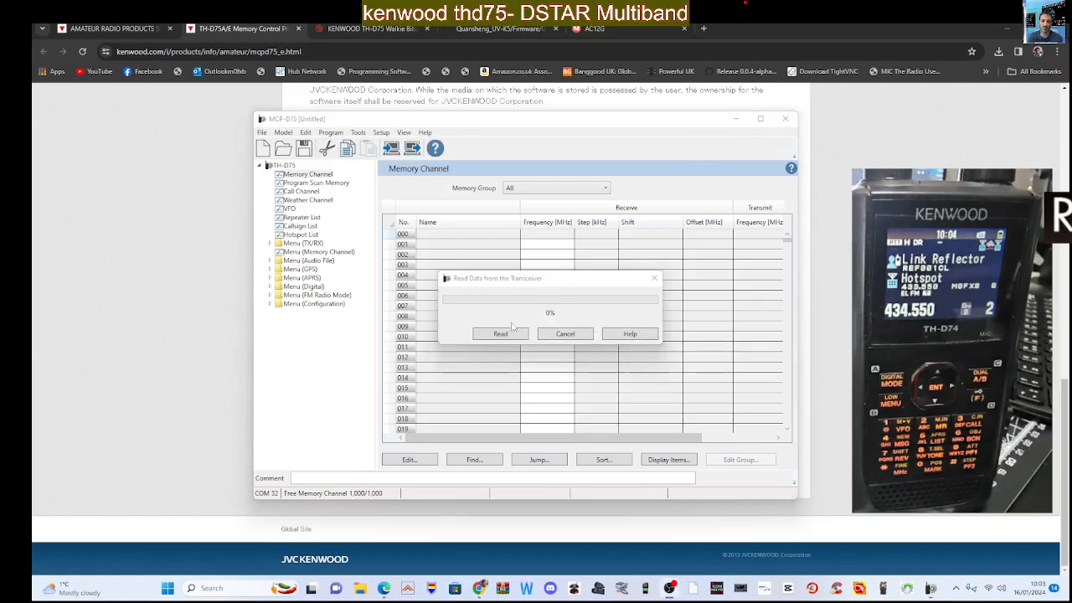
{"action": "left_click", "coordinate": [500, 333]}
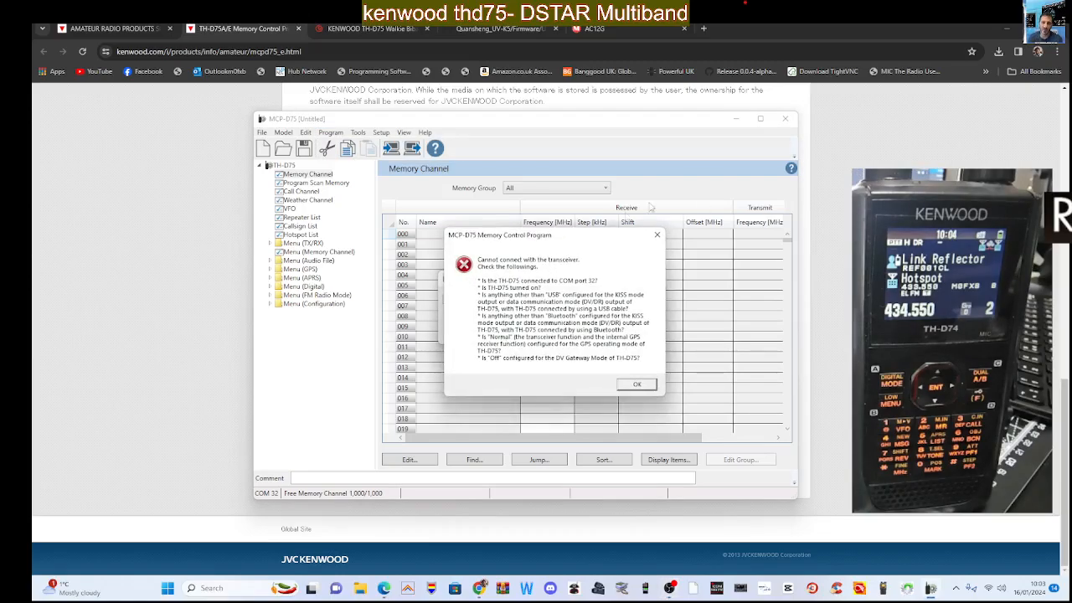
{"action": "left_click", "coordinate": [637, 385]}
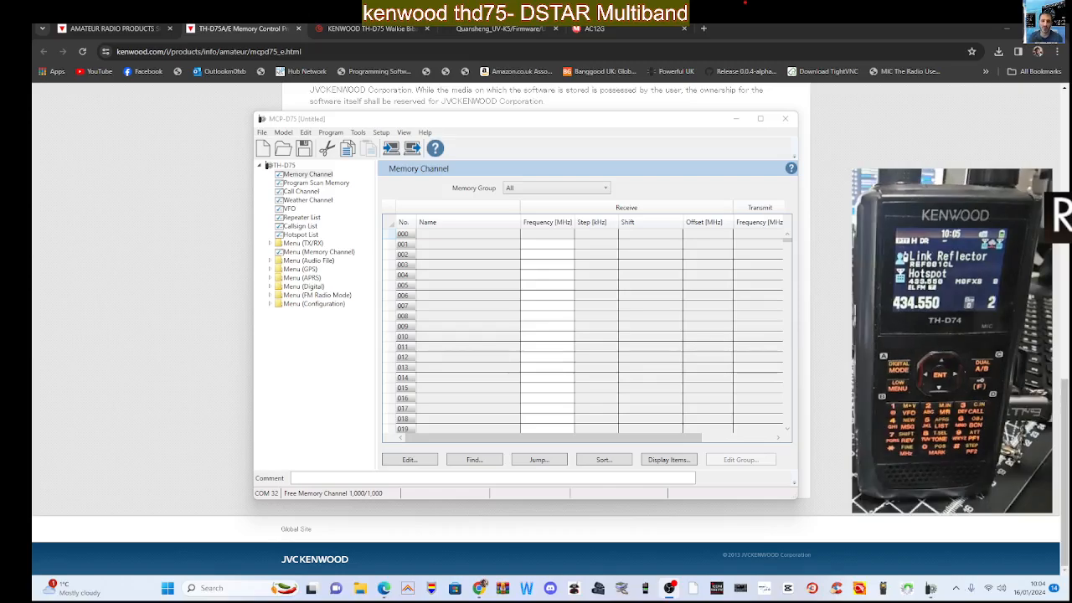
{"action": "left_click", "coordinate": [330, 134]}
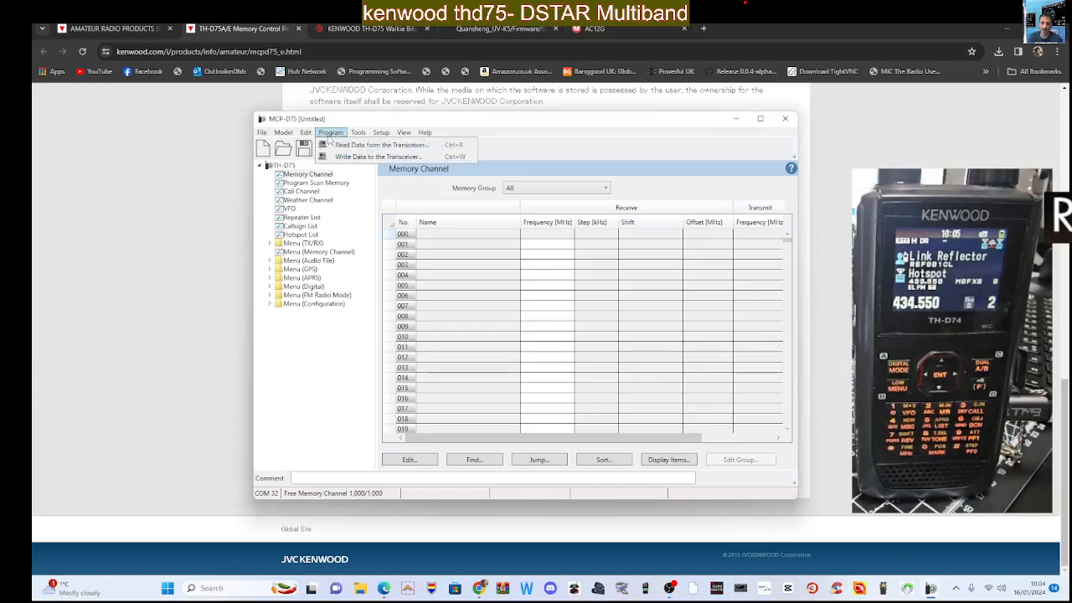
{"action": "left_click", "coordinate": [339, 145]}
{"action": "left_click", "coordinate": [521, 335]}
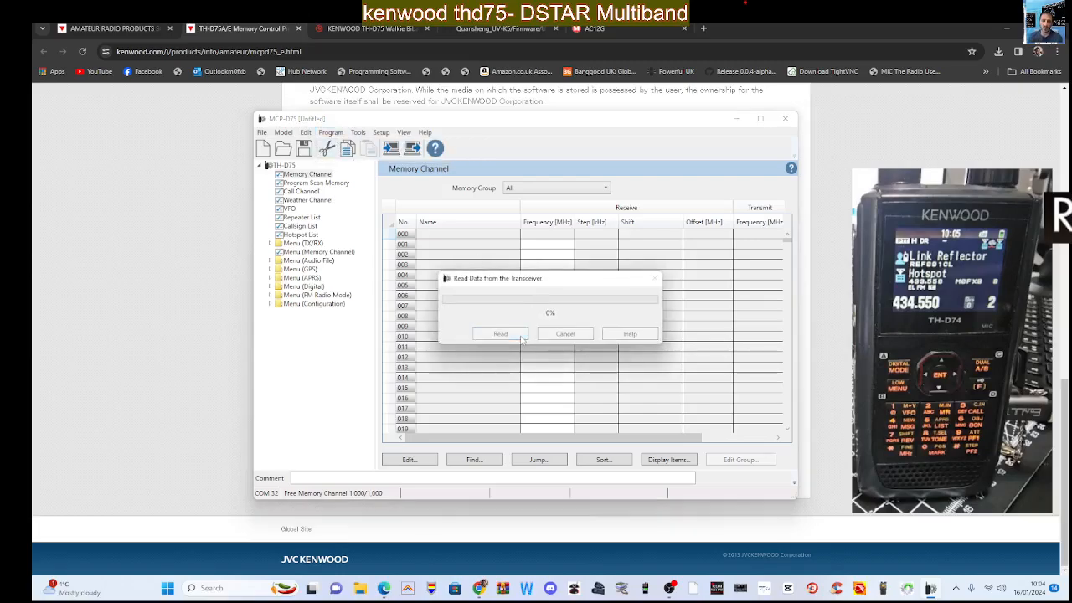
{"action": "left_click", "coordinate": [636, 384]}
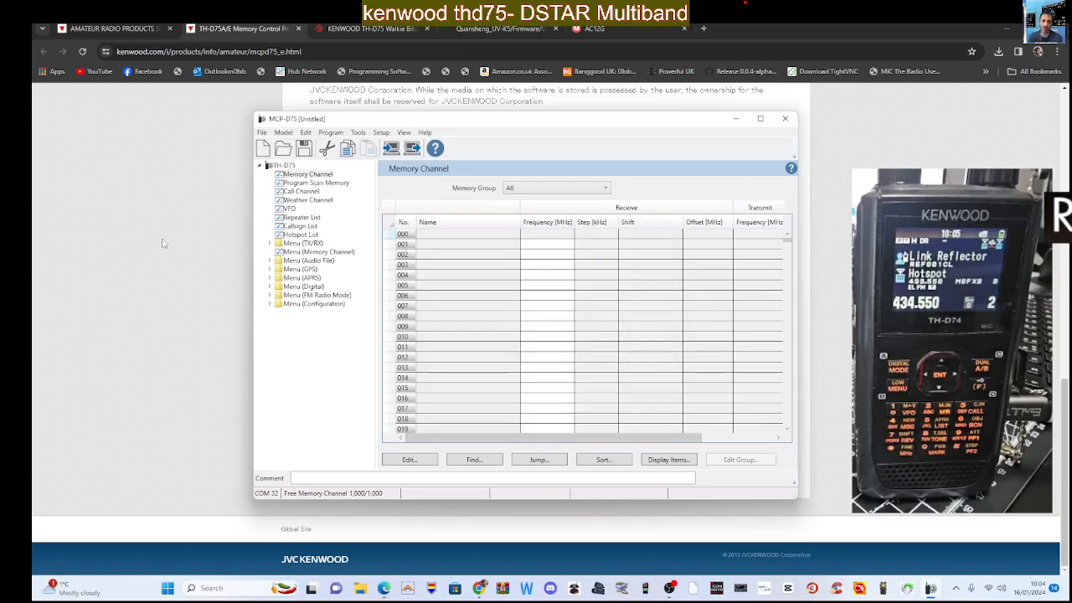
Step: Check in Device Manager's Ports (COM & LPT) list which COM port the TH-D74 uses, and minimise the window
{"action": "left_click", "coordinate": [670, 589]}
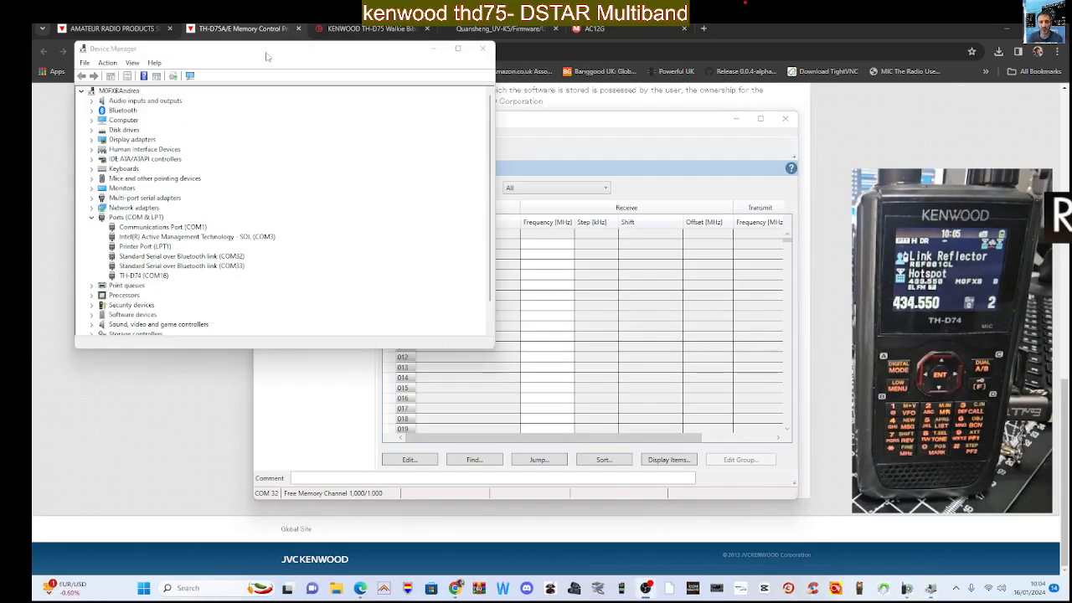
{"action": "left_click_drag", "start_coordinate": [268, 53], "coordinate": [268, 98]}
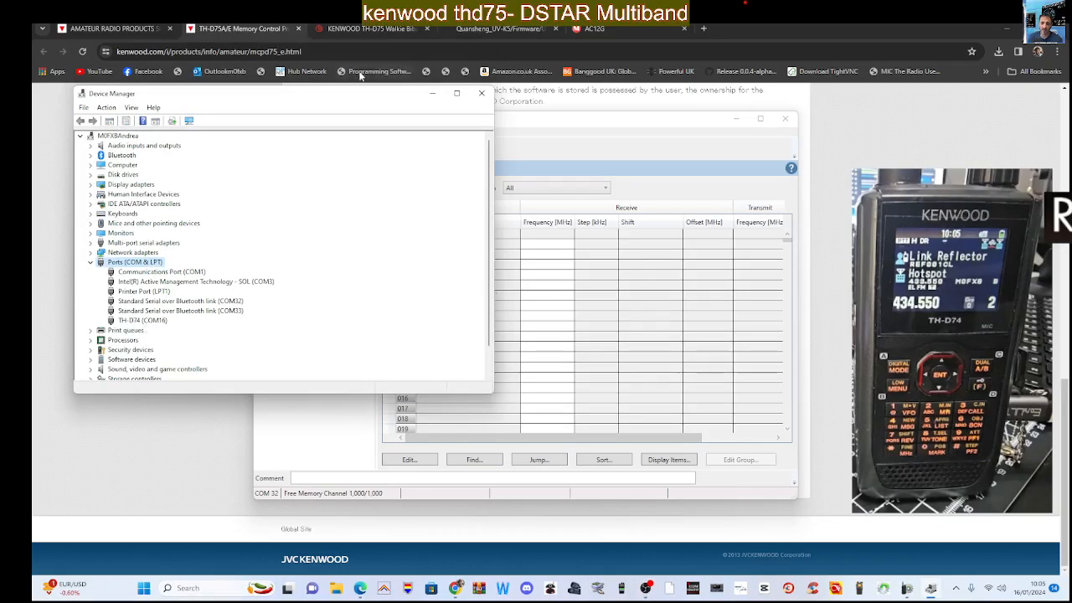
{"action": "left_click", "coordinate": [432, 93]}
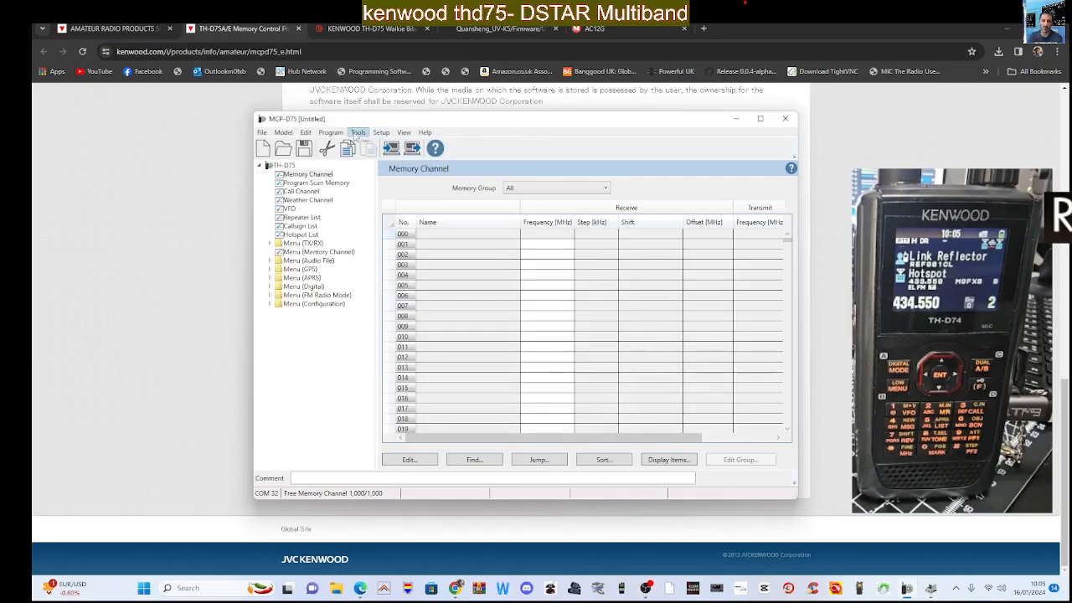
Step: Set the COM port of MCP-D75 to COM 16 and close the port setting
{"action": "left_click", "coordinate": [357, 133]}
{"action": "mouse_move", "coordinate": [331, 132]}
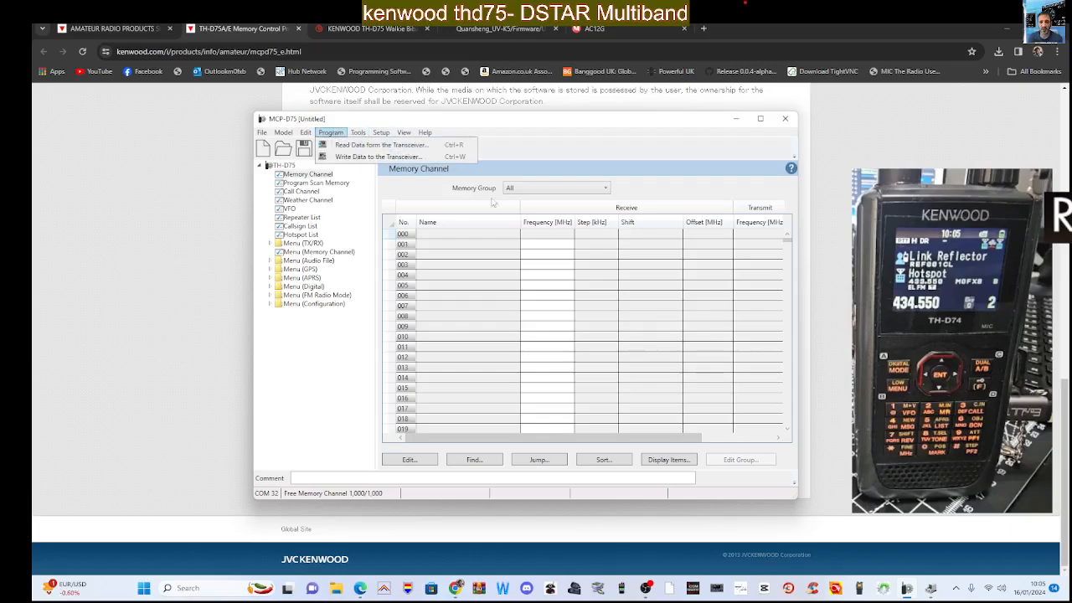
{"action": "left_click", "coordinate": [870, 339]}
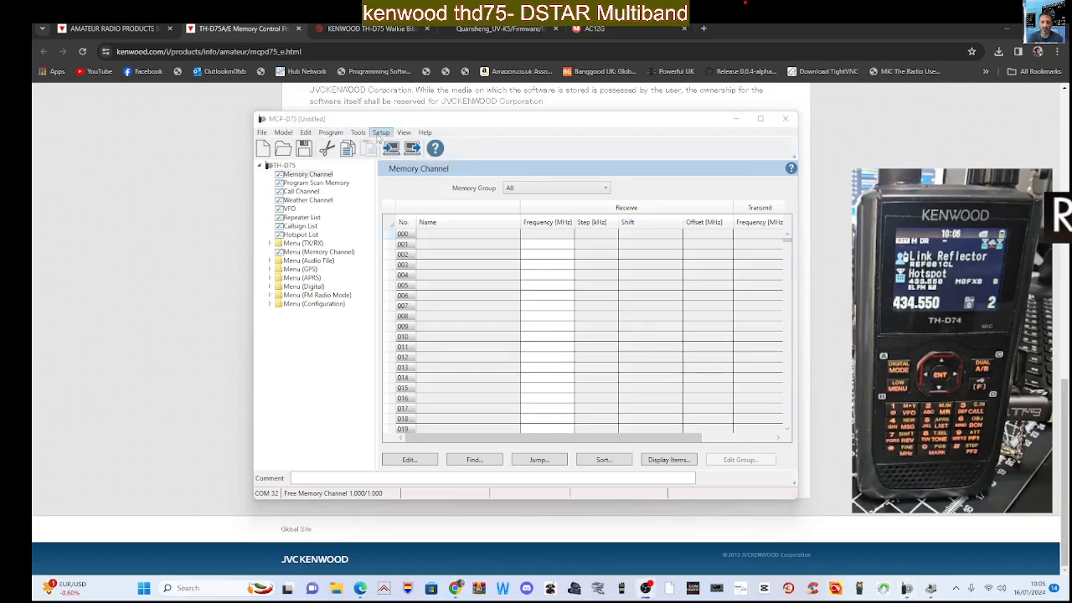
{"action": "left_click", "coordinate": [380, 134]}
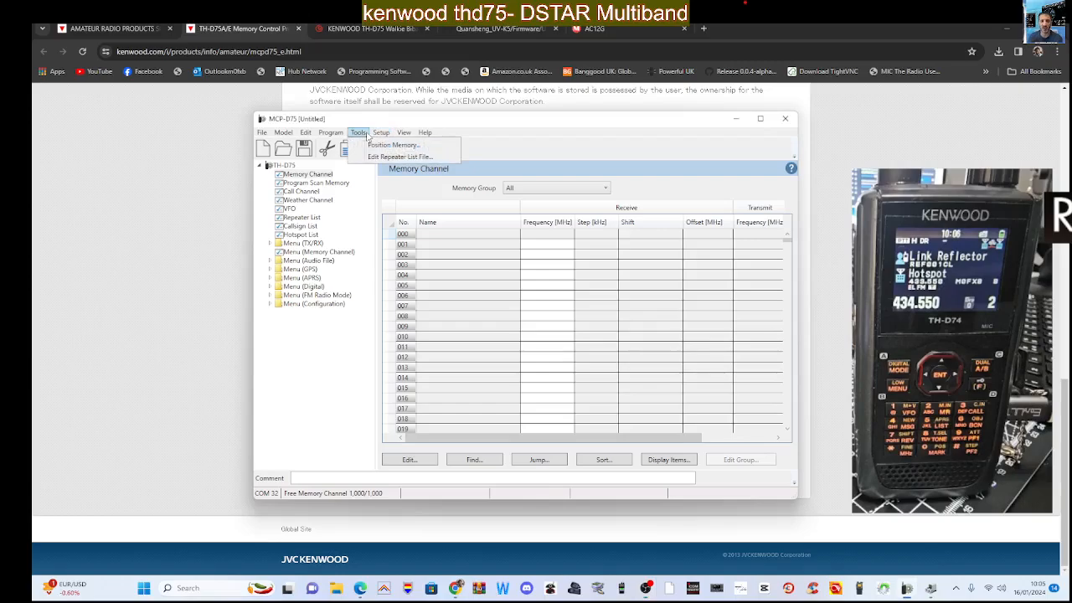
{"action": "left_click", "coordinate": [394, 146]}
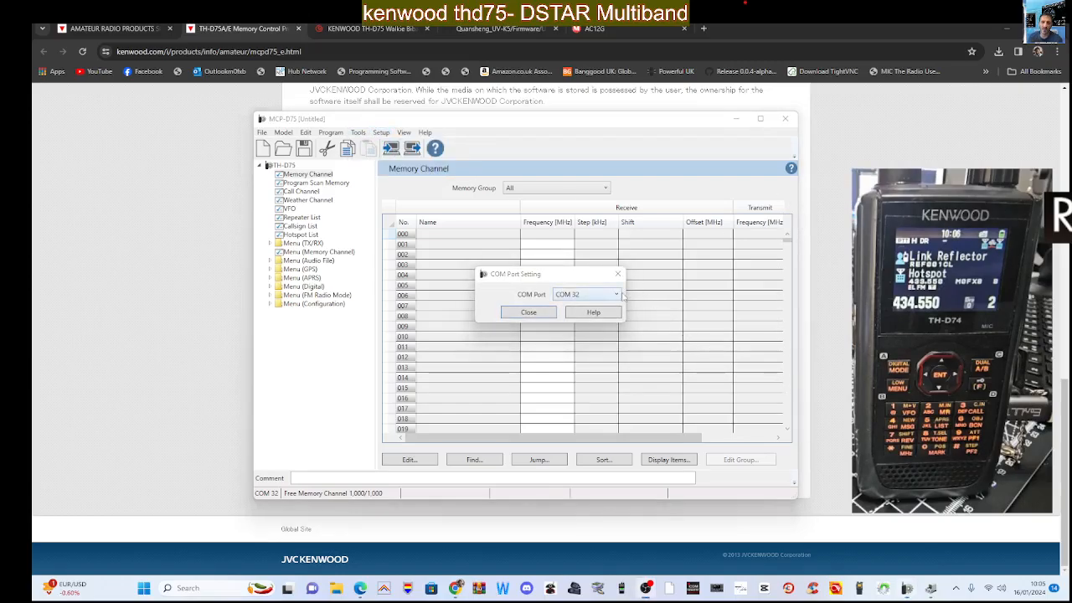
{"action": "left_click", "coordinate": [622, 296]}
{"action": "left_click", "coordinate": [595, 336]}
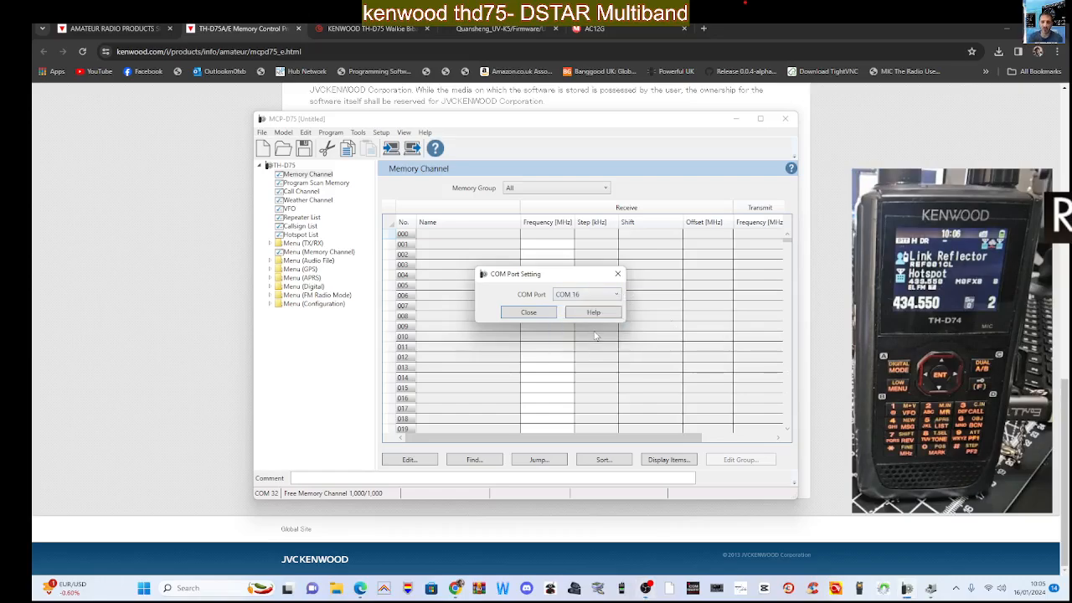
{"action": "left_click", "coordinate": [530, 312]}
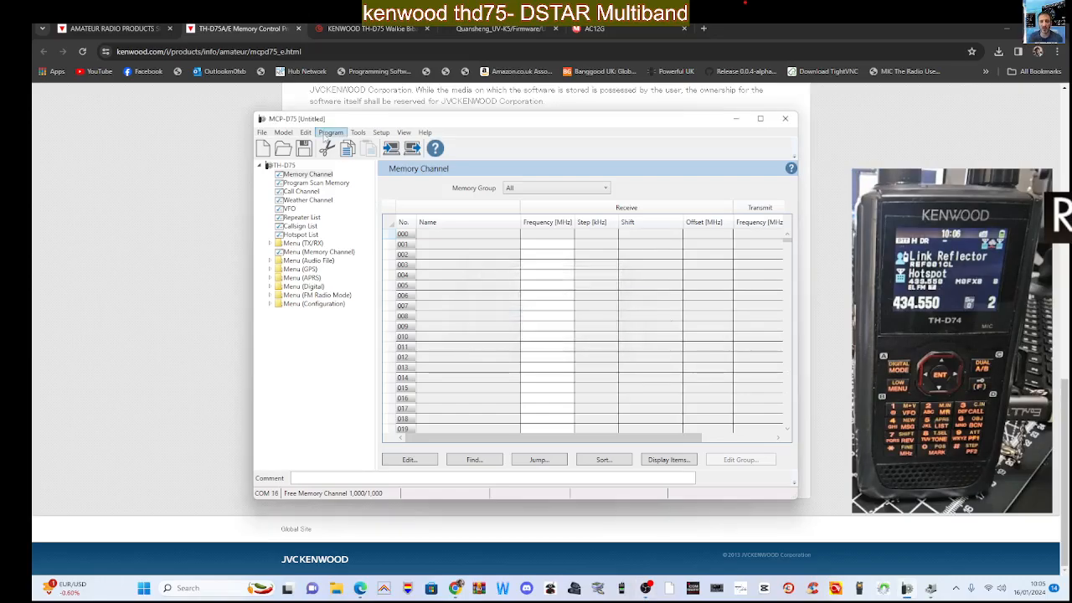
Step: Try to read the transceiver's configuration data over COM 16, and clear the Device Manager window away
{"action": "left_click", "coordinate": [329, 133]}
{"action": "left_click", "coordinate": [341, 143]}
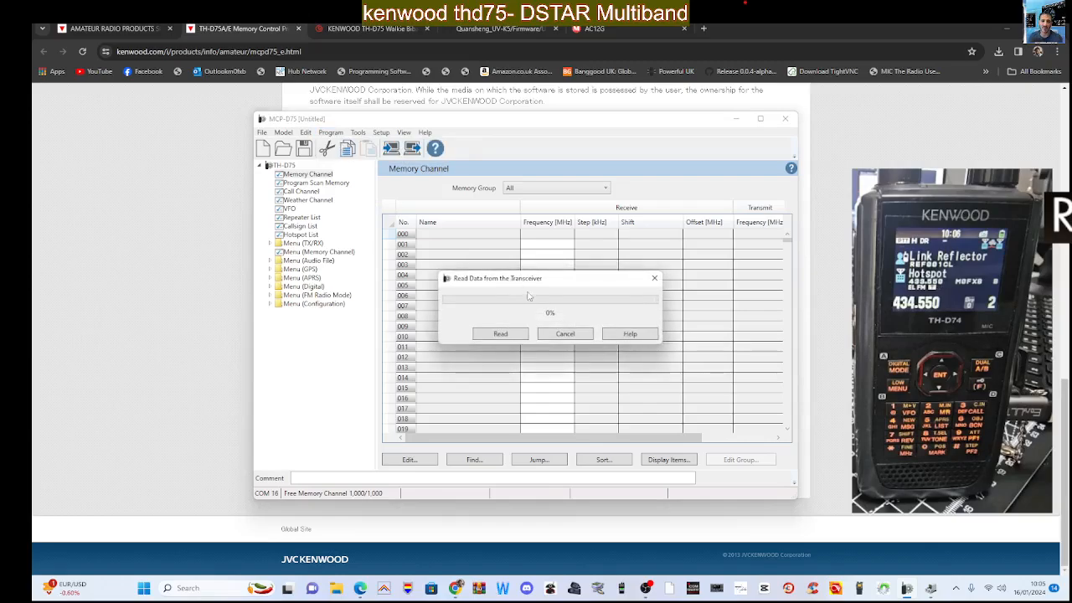
{"action": "left_click", "coordinate": [506, 334]}
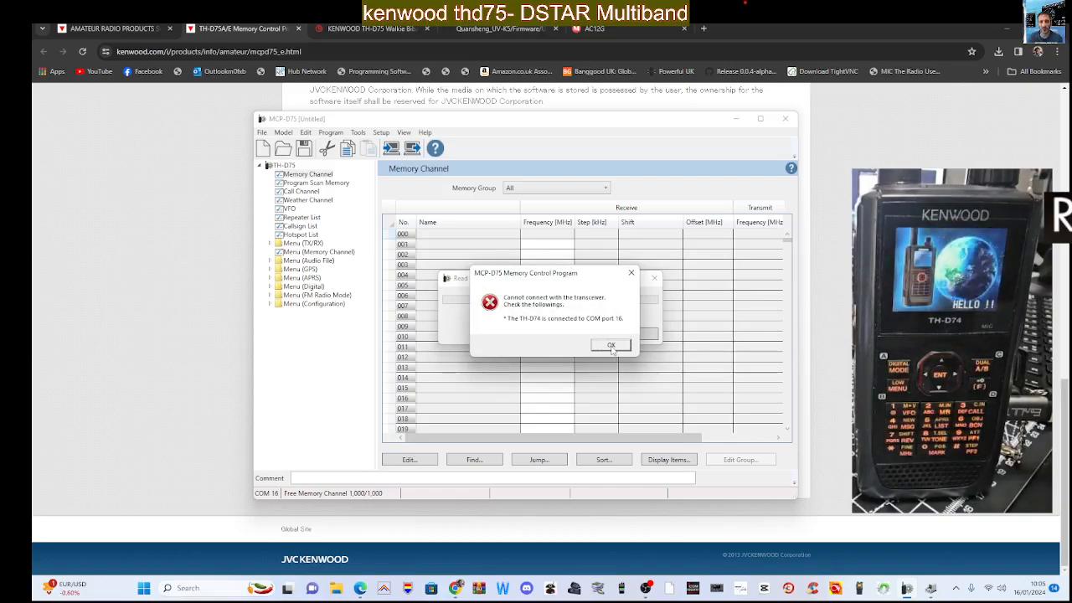
{"action": "left_click", "coordinate": [612, 346]}
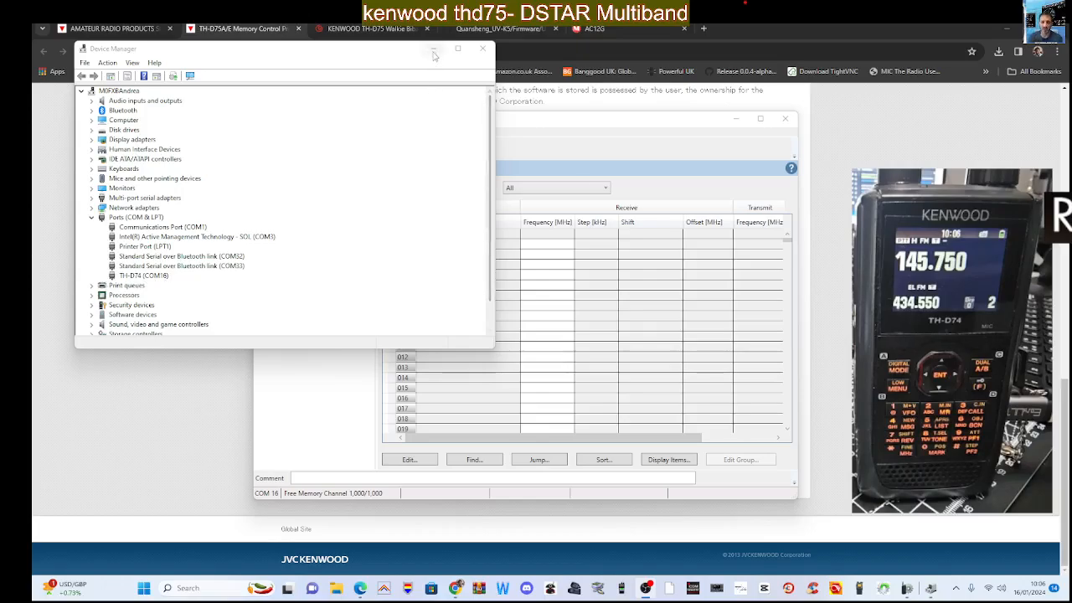
{"action": "left_click", "coordinate": [433, 52]}
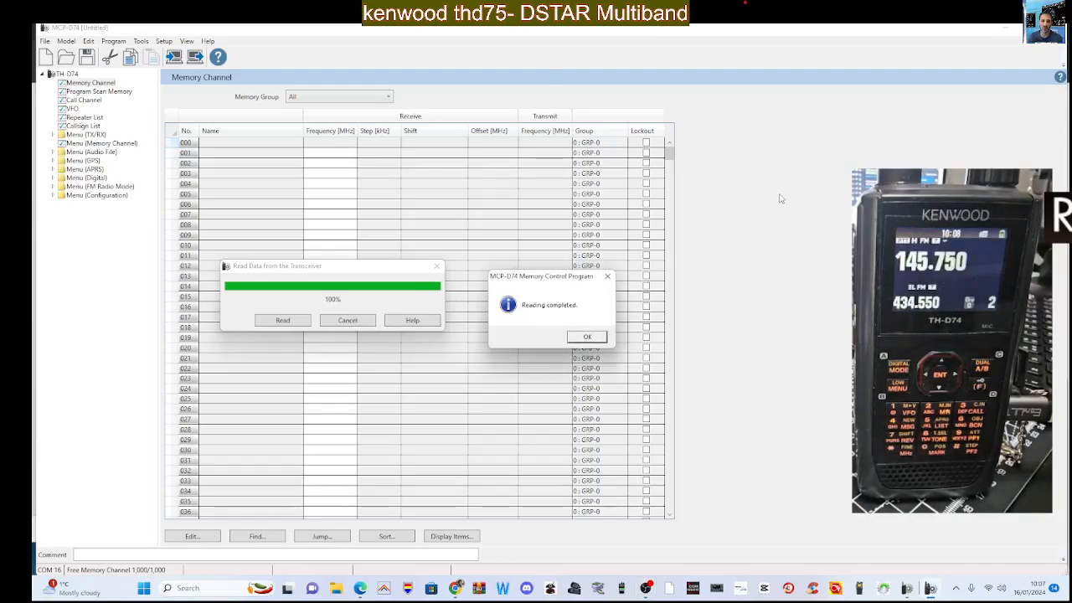
Step: Save the data read from the TH-D74 as "d75new new" (*.d74) in Downloads and exit MCP-D74
{"action": "left_click", "coordinate": [590, 335]}
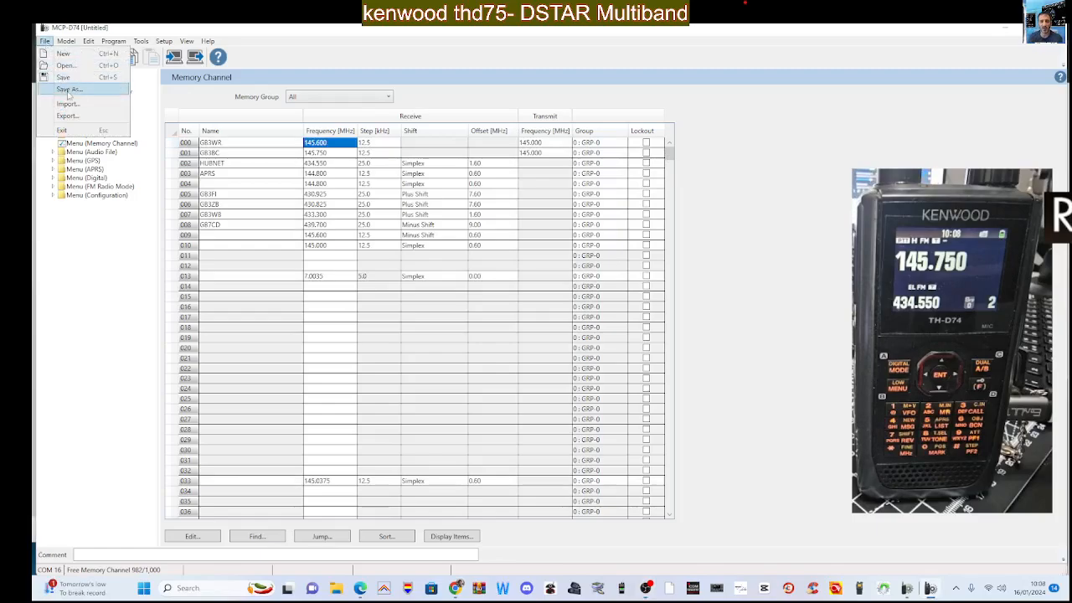
{"action": "left_click", "coordinate": [72, 78]}
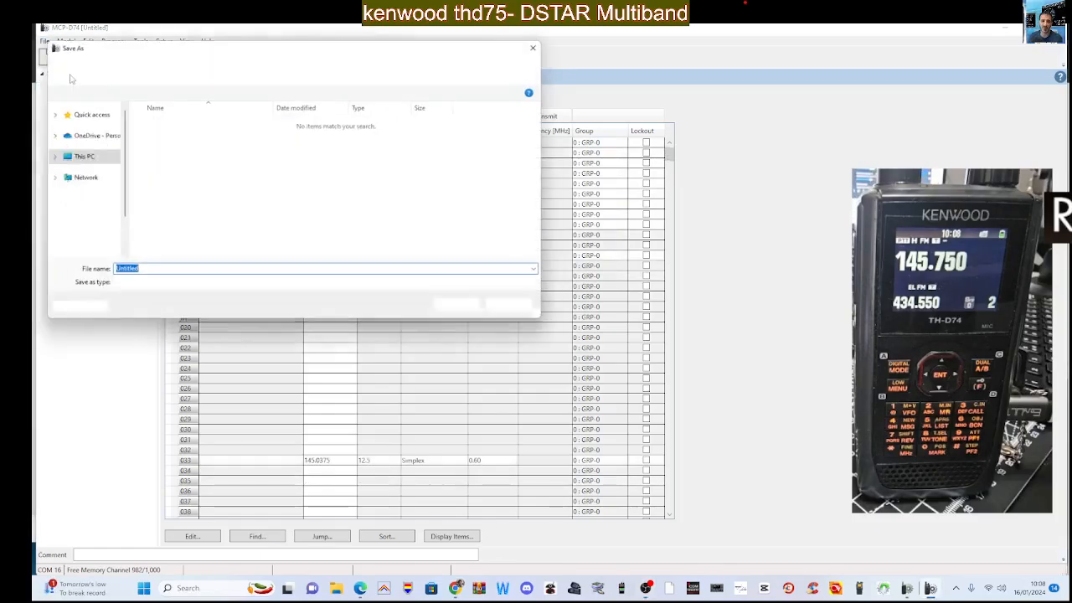
{"action": "left_click", "coordinate": [83, 131]}
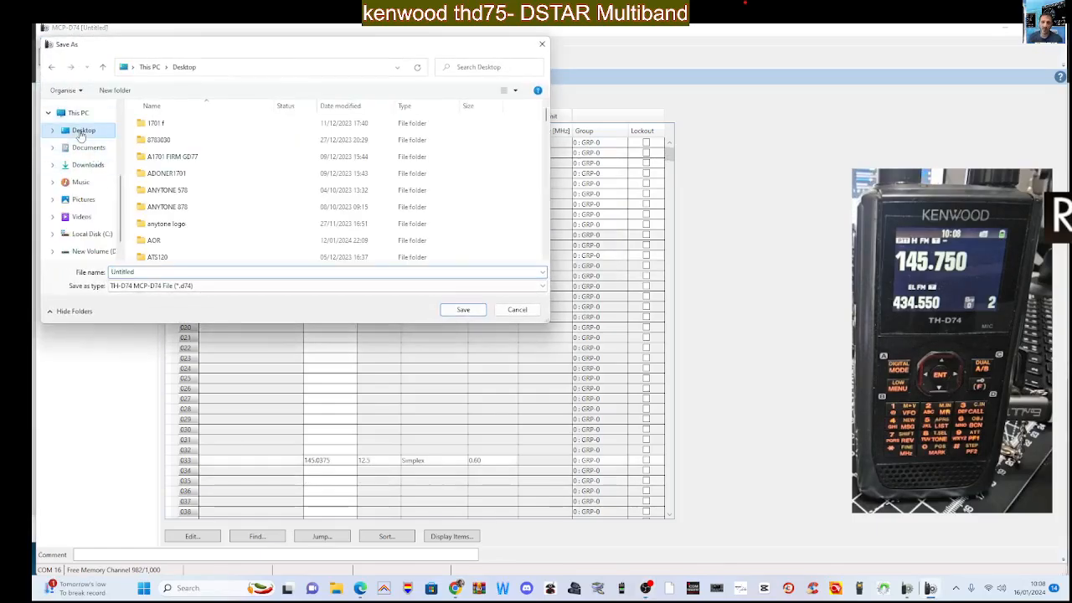
{"action": "left_click", "coordinate": [146, 272]}
{"action": "left_click", "coordinate": [87, 164]}
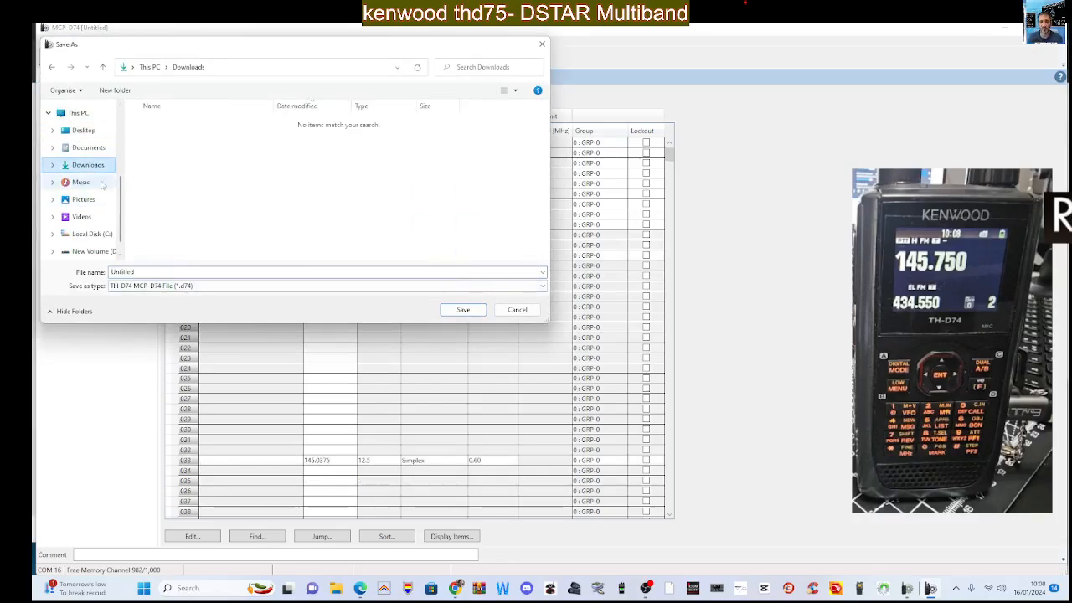
{"action": "left_click", "coordinate": [135, 272]}
{"action": "type", "text": "d7"}
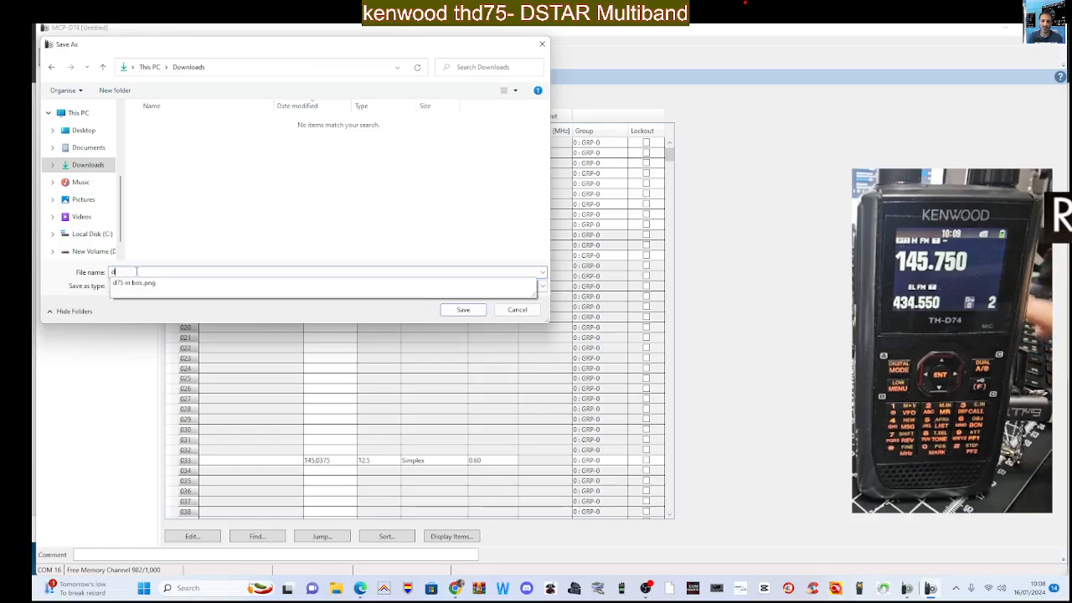
{"action": "type", "text": "5n"}
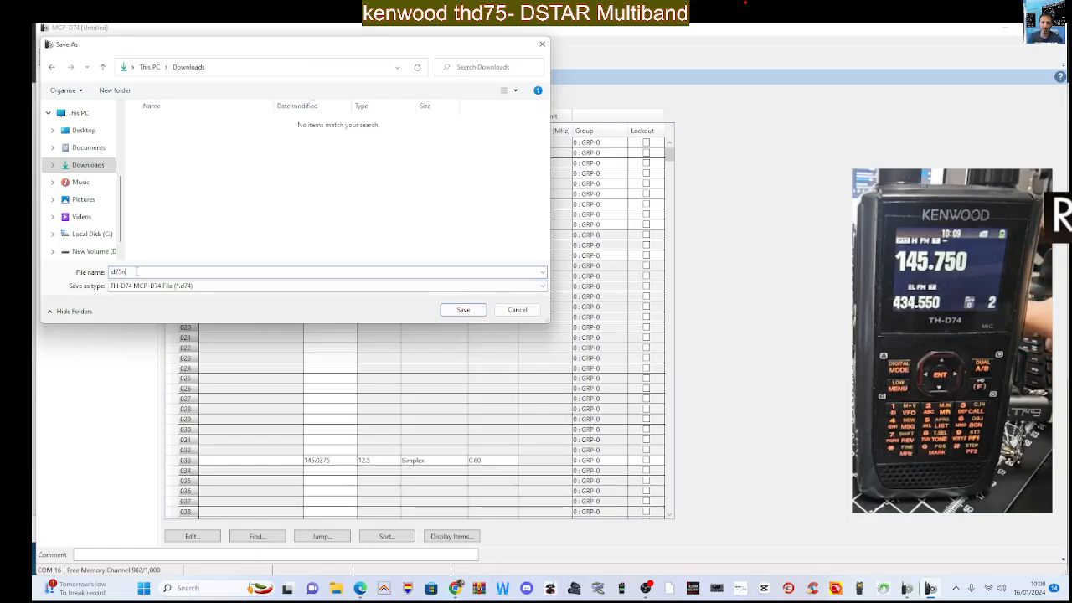
{"action": "type", "text": "ew new"}
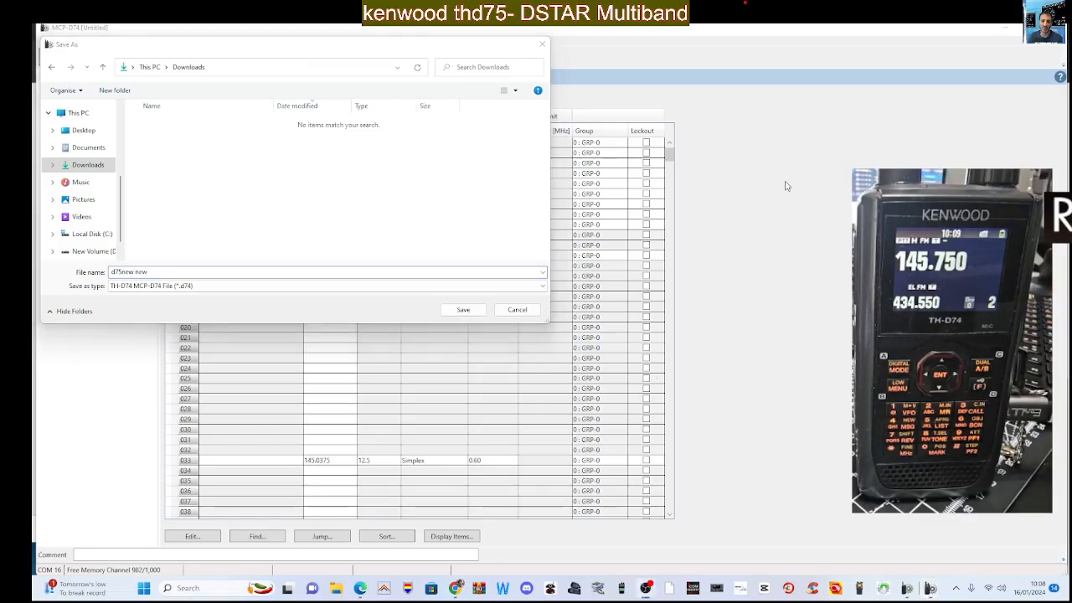
{"action": "left_click", "coordinate": [461, 311]}
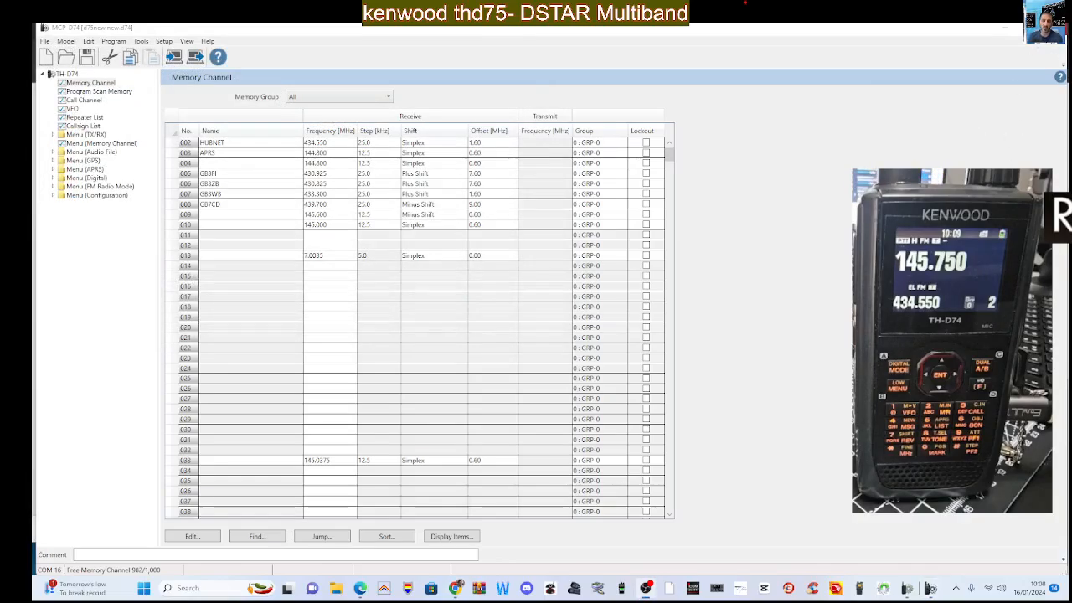
{"action": "left_click", "coordinate": [1053, 29]}
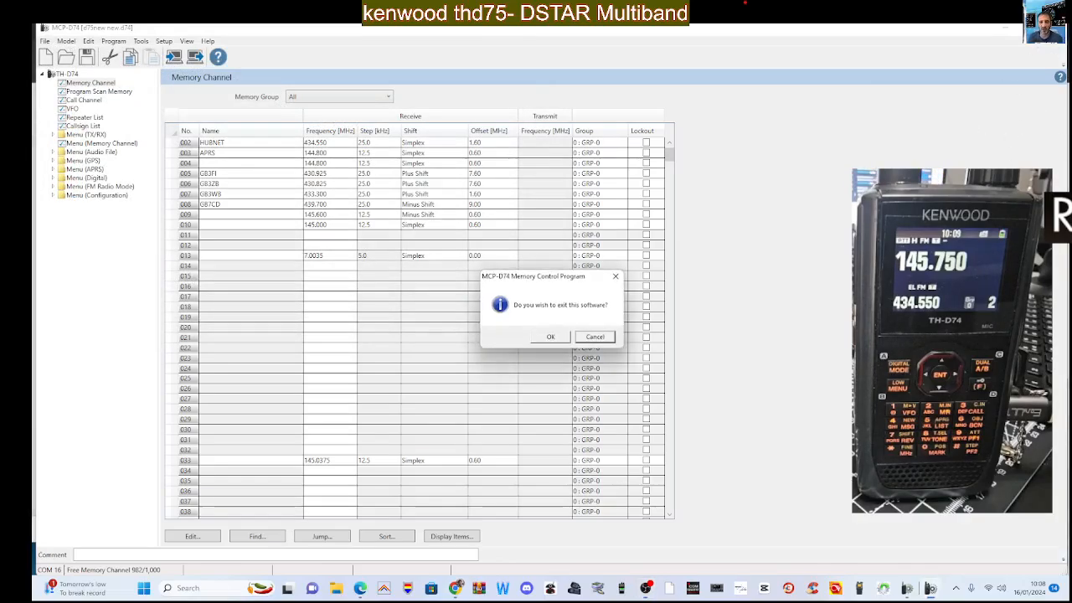
{"action": "key", "text": "Return"}
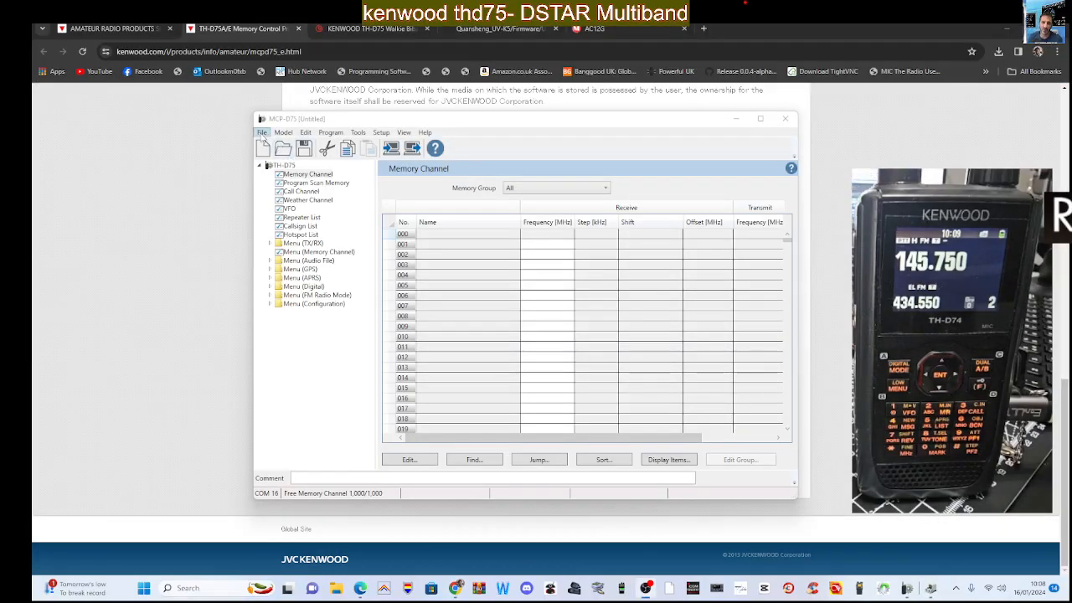
Step: Import d75new new.d74 from Downloads into MCP-D75 using the TH-D74 MCP-D74 file type (*.d74)
{"action": "left_click", "coordinate": [262, 132]}
{"action": "left_click", "coordinate": [279, 156]}
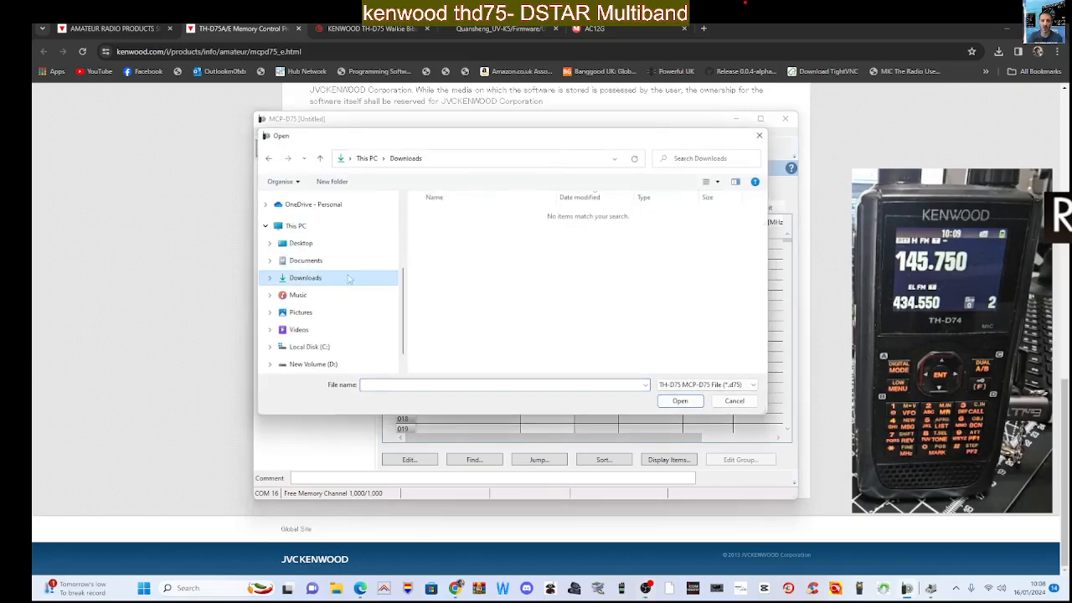
{"action": "left_click", "coordinate": [752, 384]}
{"action": "left_click", "coordinate": [753, 386]}
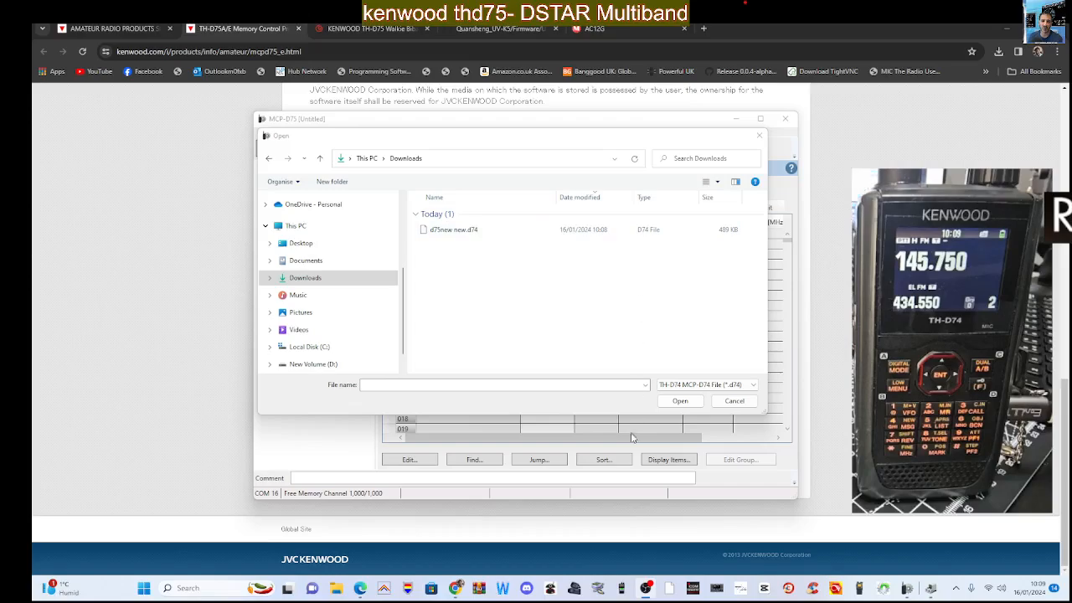
{"action": "double_click", "coordinate": [445, 232]}
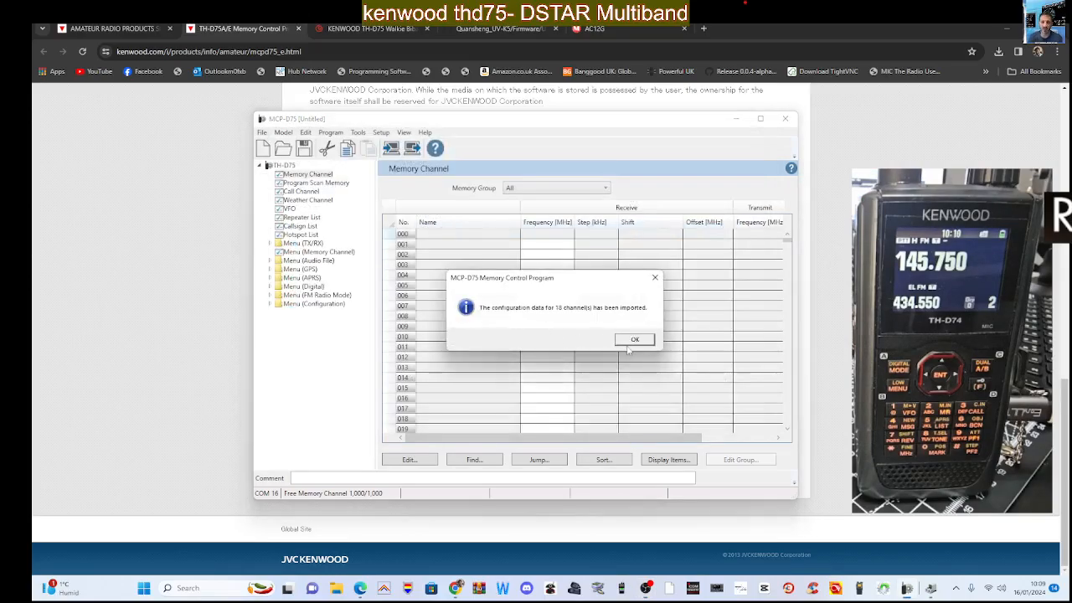
{"action": "left_click", "coordinate": [635, 342]}
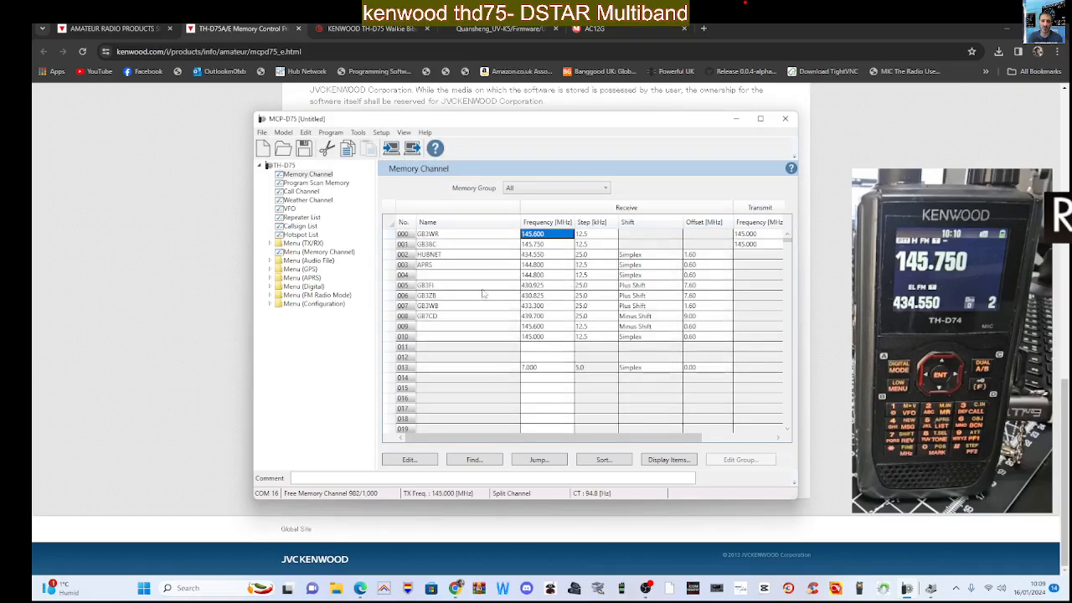
Step: Look at the Program Scan Memory list of the TH-D75 and go back to the Memory Channel list
{"action": "left_click", "coordinate": [307, 176]}
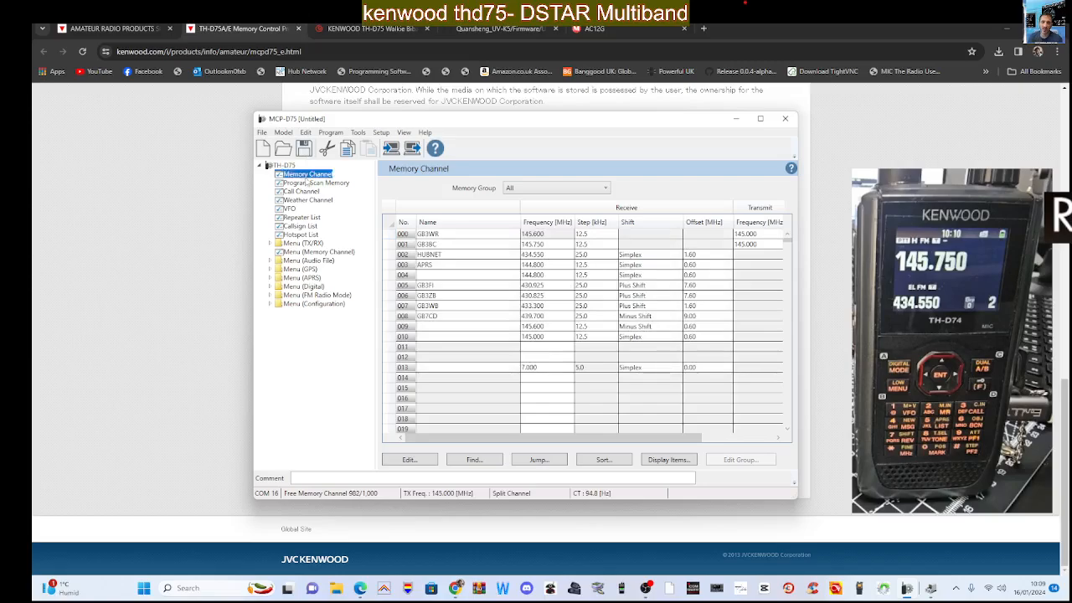
{"action": "left_click", "coordinate": [316, 182]}
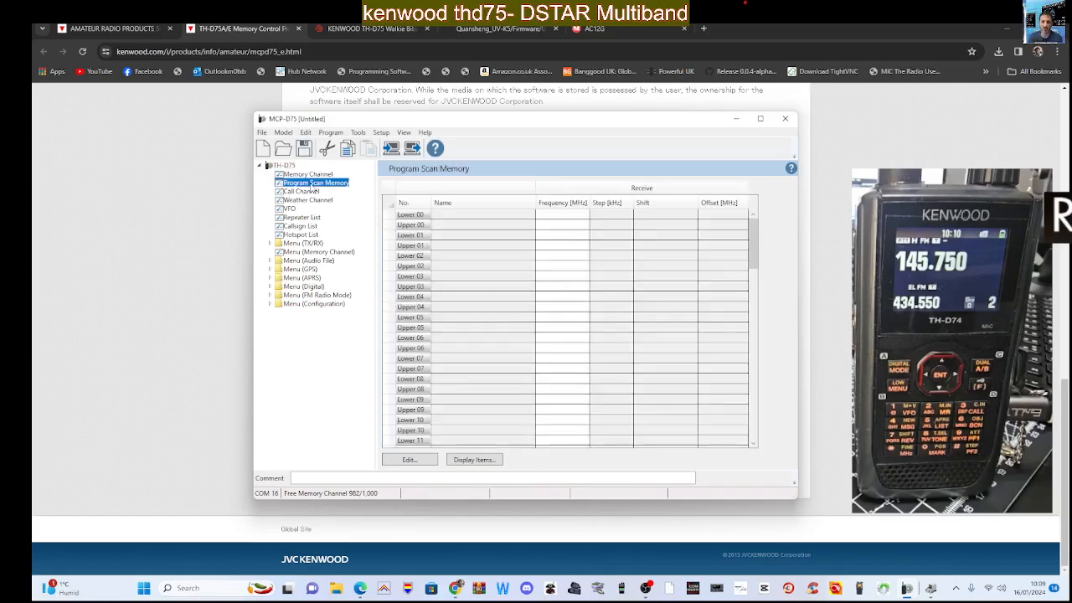
{"action": "key", "text": "Up"}
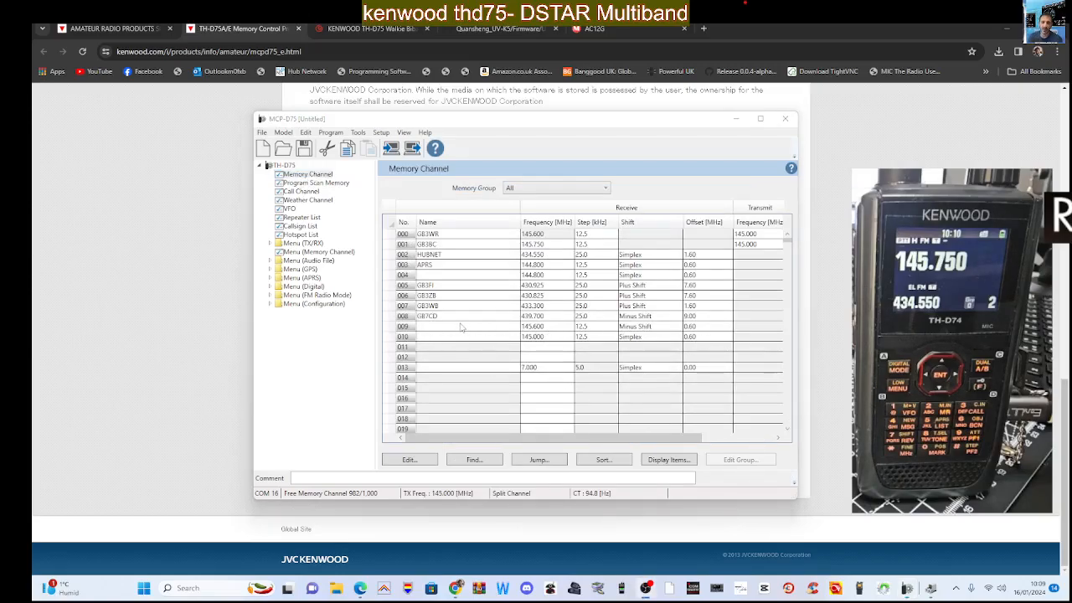
Step: Name memory channel 009 "GBRWR" and memory channel 010 "S20"
{"action": "left_click", "coordinate": [460, 326]}
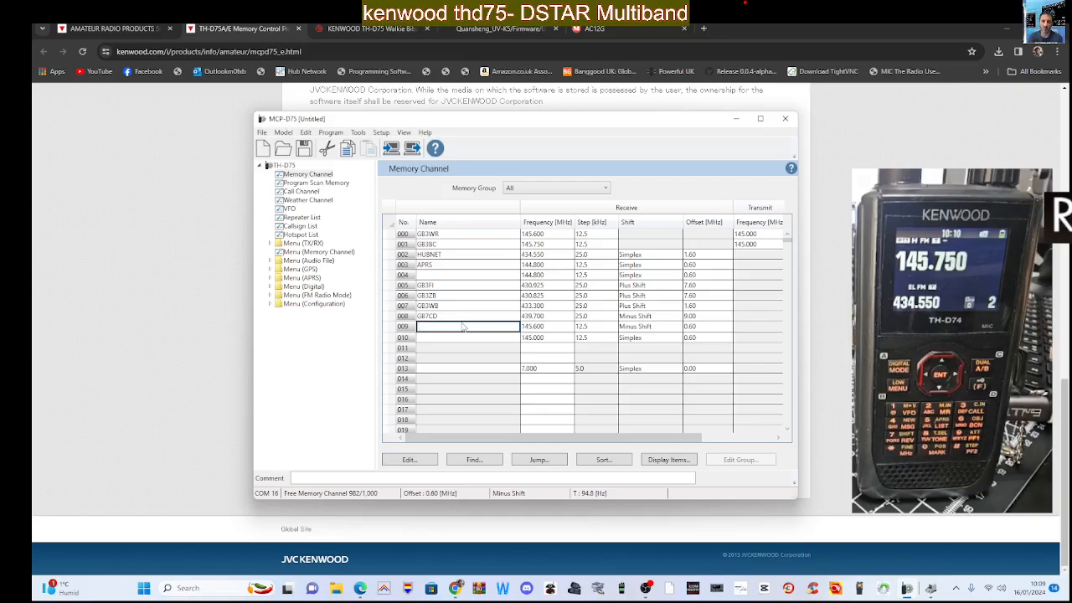
{"action": "type", "text": "GB"}
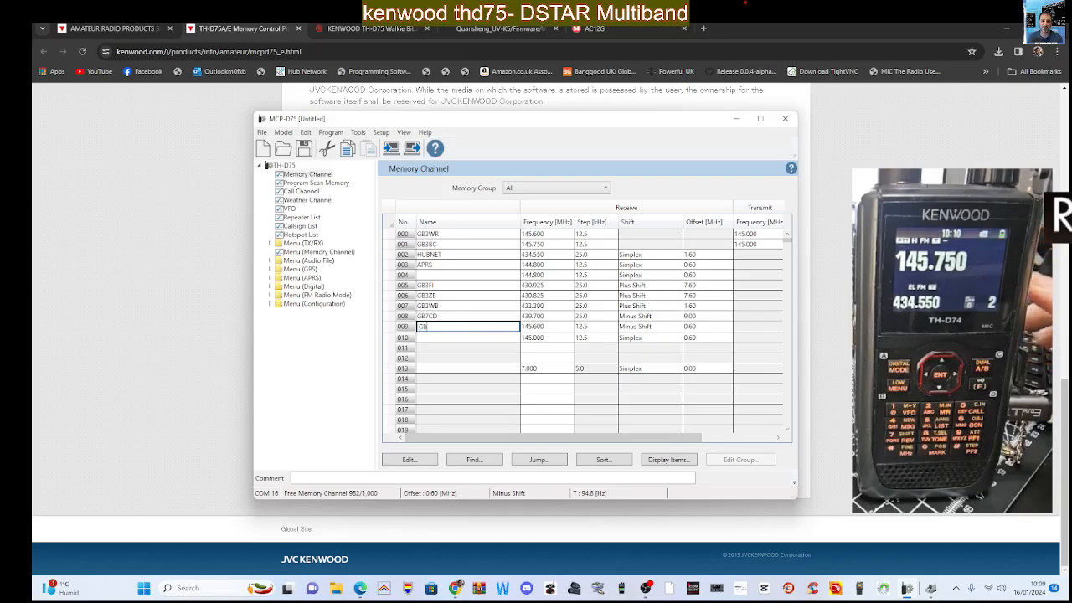
{"action": "type", "text": "RW"}
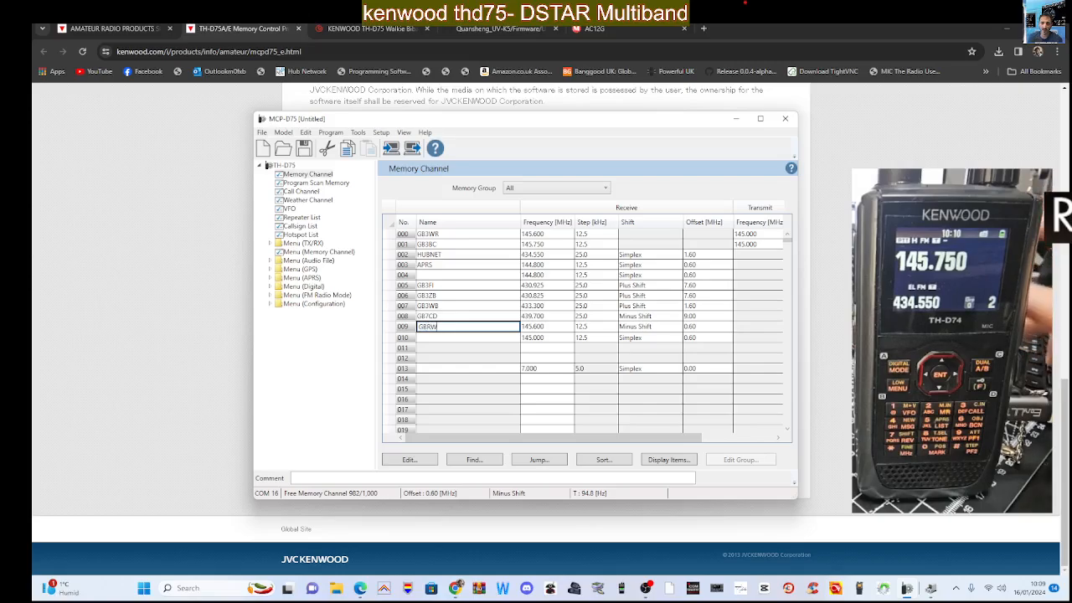
{"action": "type", "text": "R"}
{"action": "left_click", "coordinate": [452, 336]}
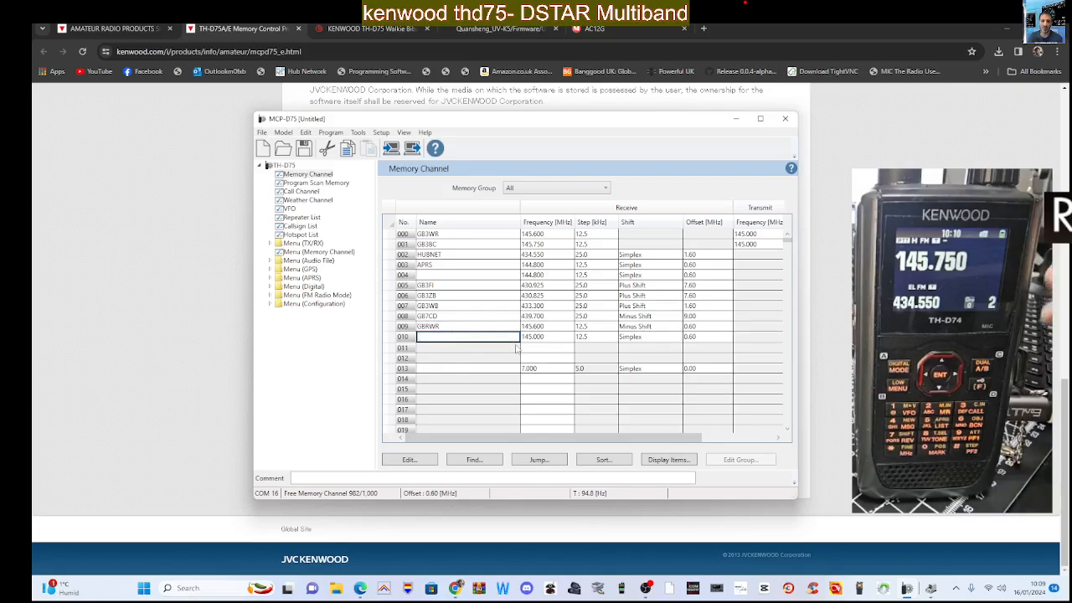
{"action": "type", "text": "S20"}
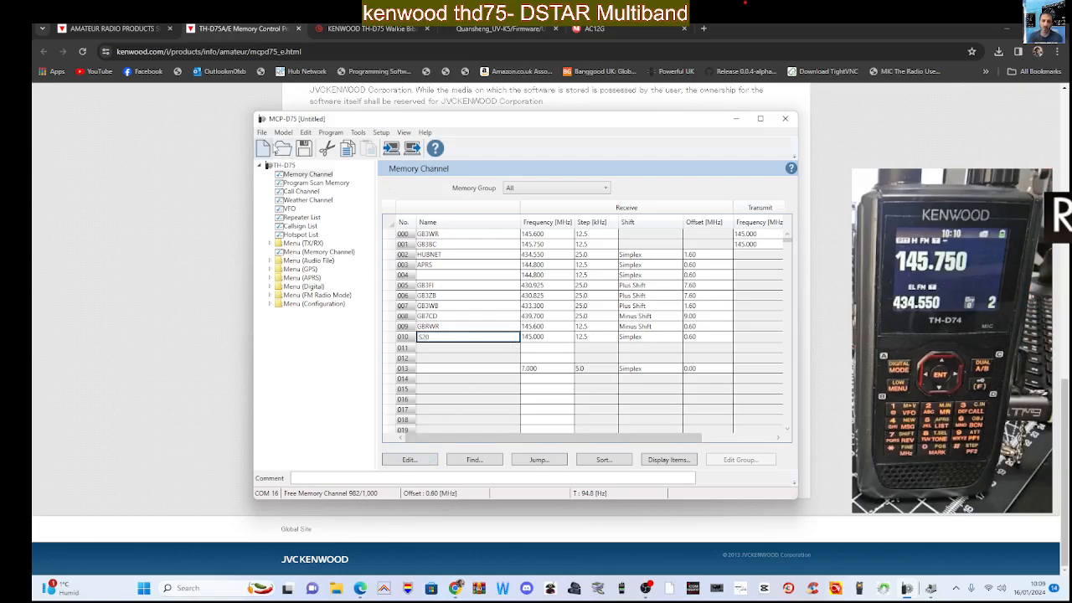
{"action": "left_click", "coordinate": [262, 133]}
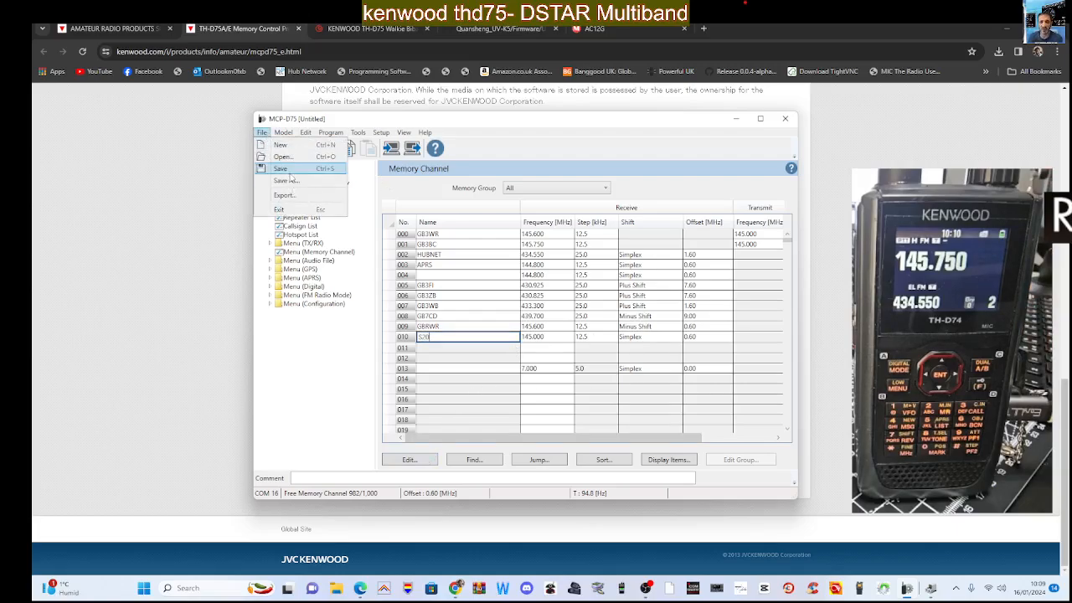
{"action": "left_click", "coordinate": [288, 171]}
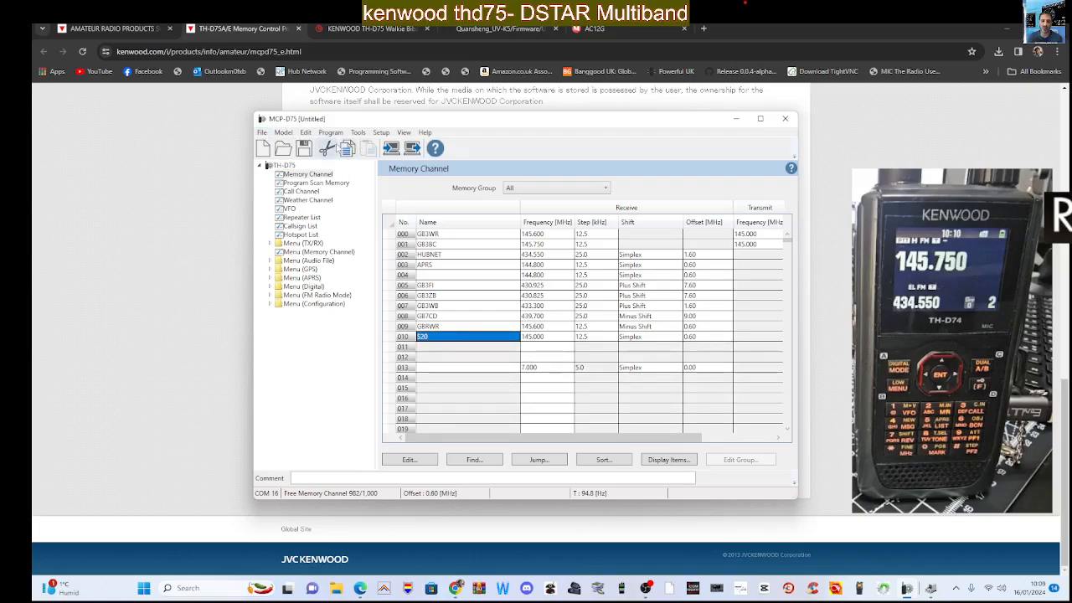
Step: Try to write the edited configuration data to the transceiver over COM 16 and close the error message
{"action": "left_click", "coordinate": [330, 132]}
{"action": "left_click", "coordinate": [345, 156]}
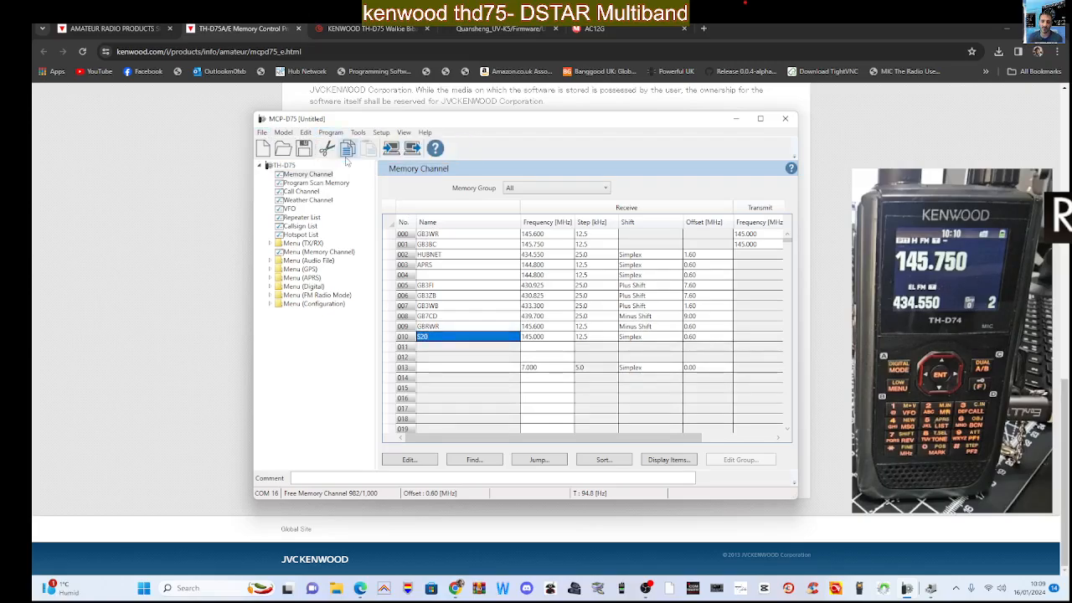
{"action": "left_click", "coordinate": [492, 338]}
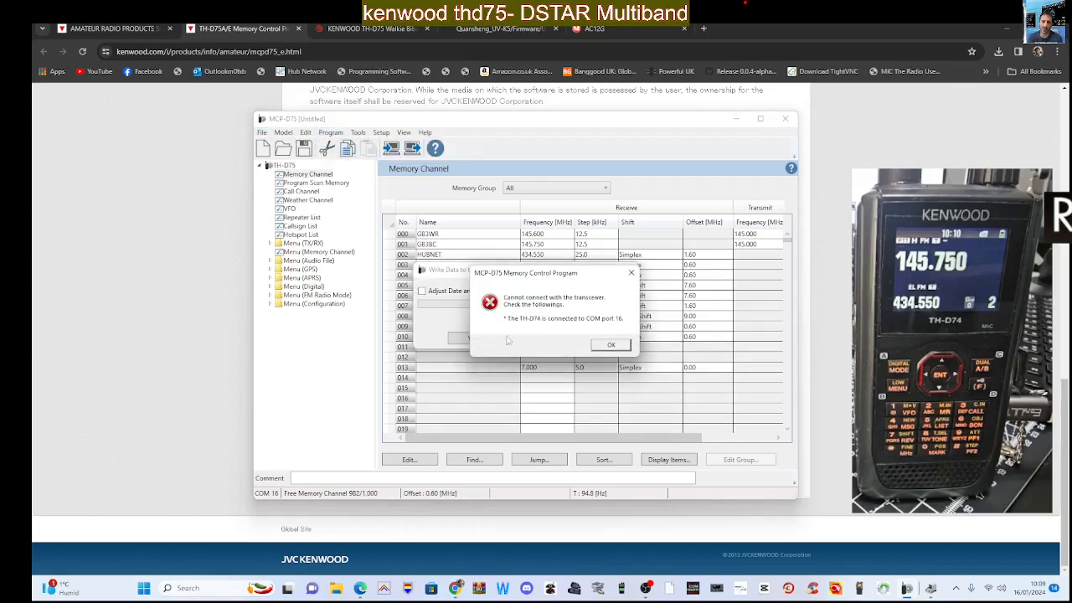
{"action": "left_click", "coordinate": [612, 345]}
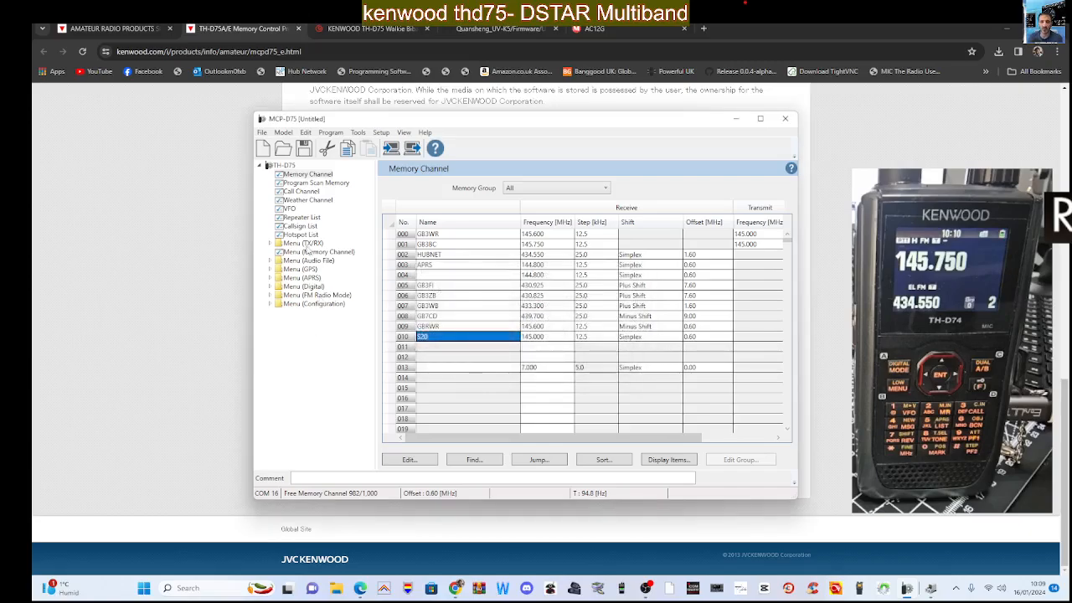
Step: Widen the MCP-D75 window so the Group and Lockout columns fit, and reposition it over the web page
{"action": "left_click", "coordinate": [263, 134]}
{"action": "left_click", "coordinate": [316, 359]}
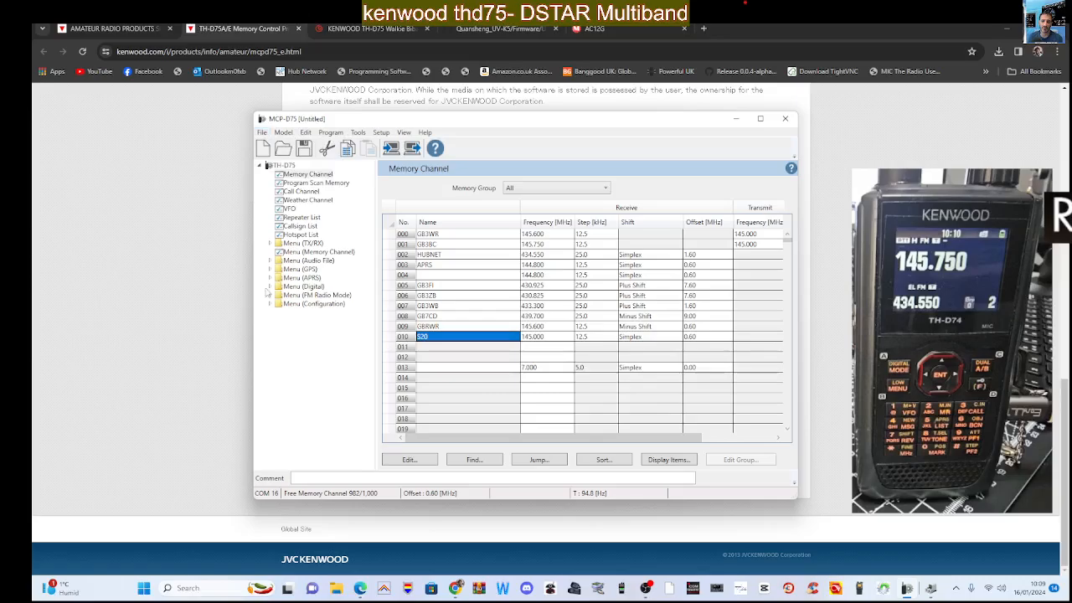
{"action": "left_click_drag", "start_coordinate": [251, 313], "coordinate": [131, 313]}
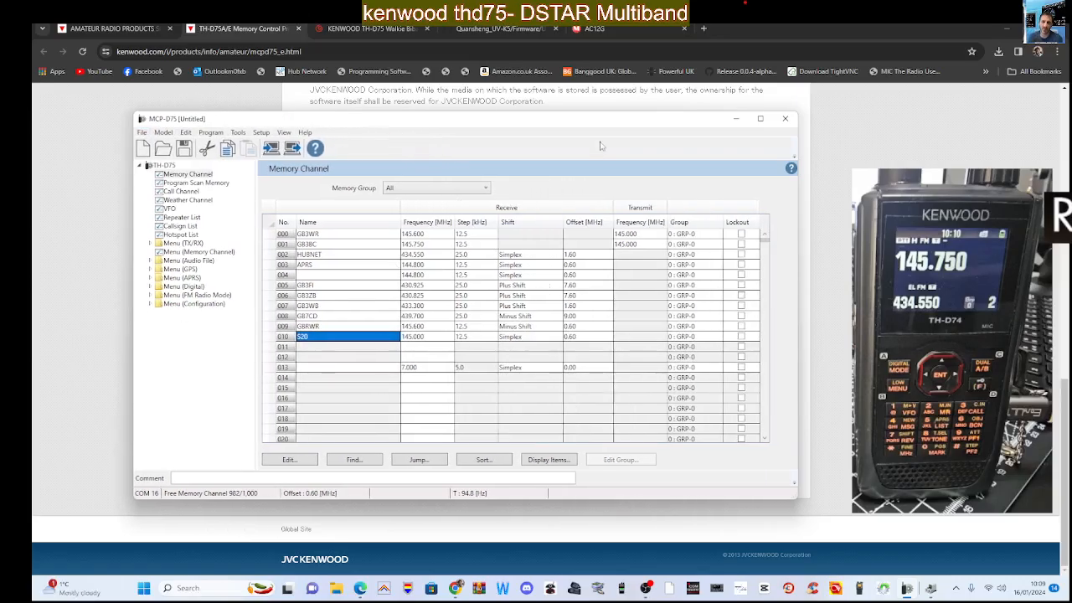
{"action": "left_click_drag", "start_coordinate": [601, 123], "coordinate": [709, 119]}
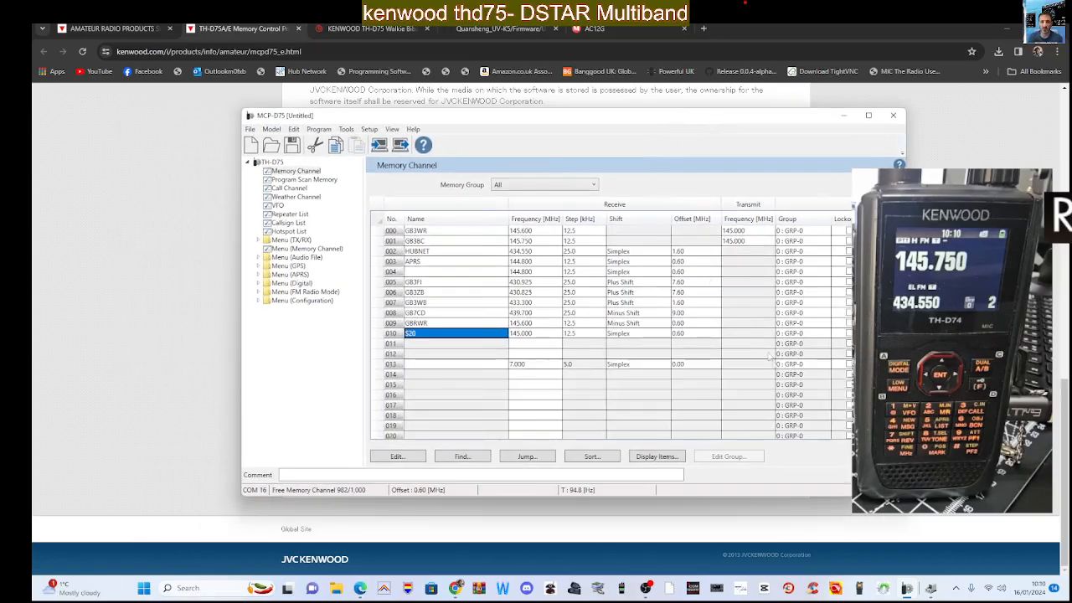
Step: Switch to the browser, open the Frequency Control Program ARFC-D75 Version 1.00 page from Kenwood's software list, and skim it
{"action": "left_click", "coordinate": [754, 514]}
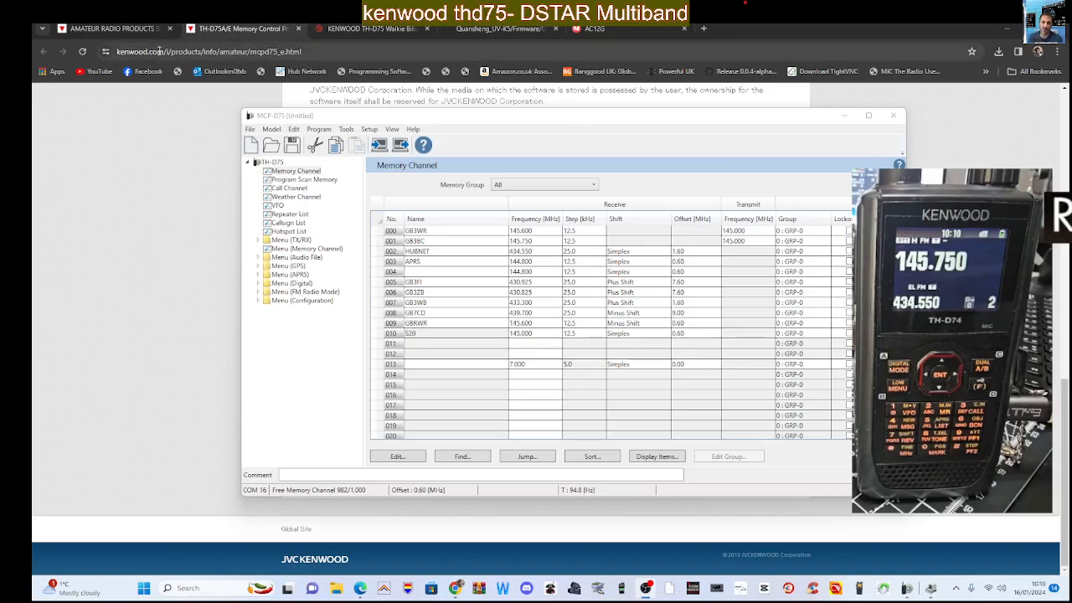
{"action": "left_click", "coordinate": [125, 28]}
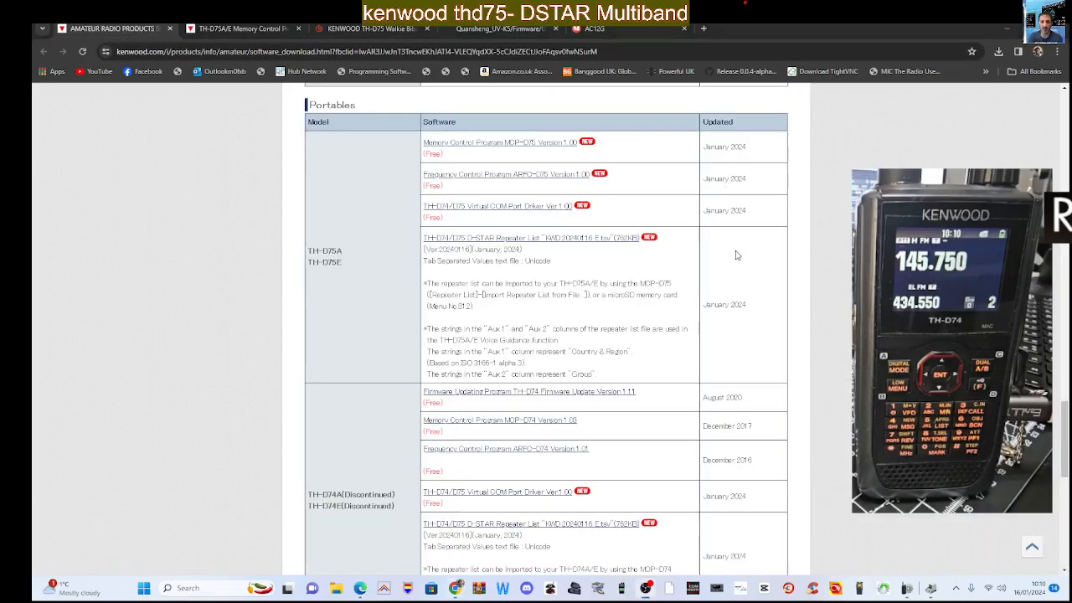
{"action": "left_click", "coordinate": [528, 177]}
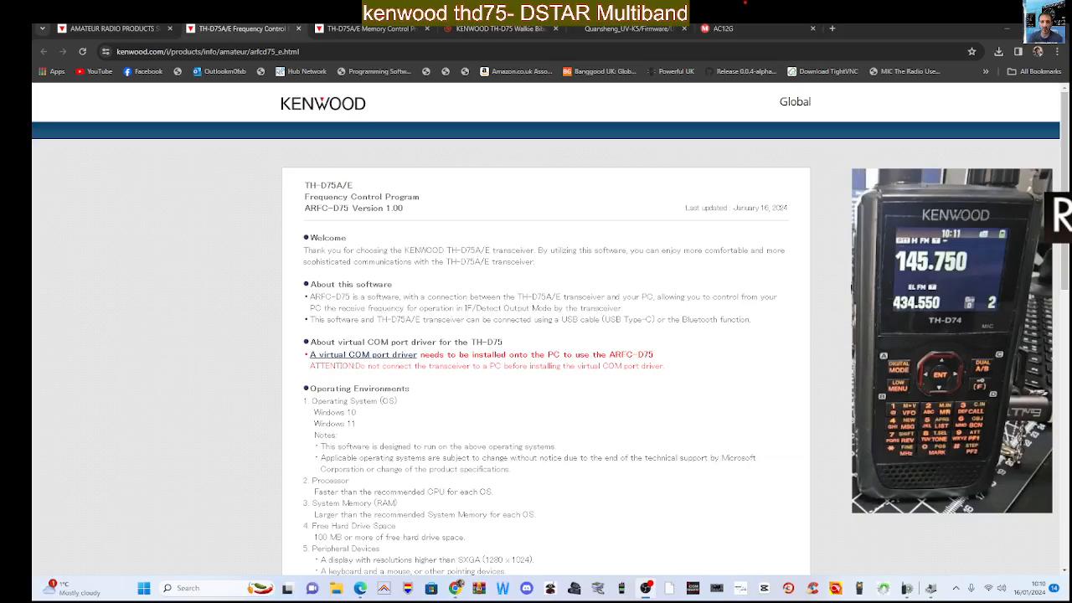
{"action": "scroll", "coordinate": [408, 319], "scroll_direction": "down", "scroll_amount": 9}
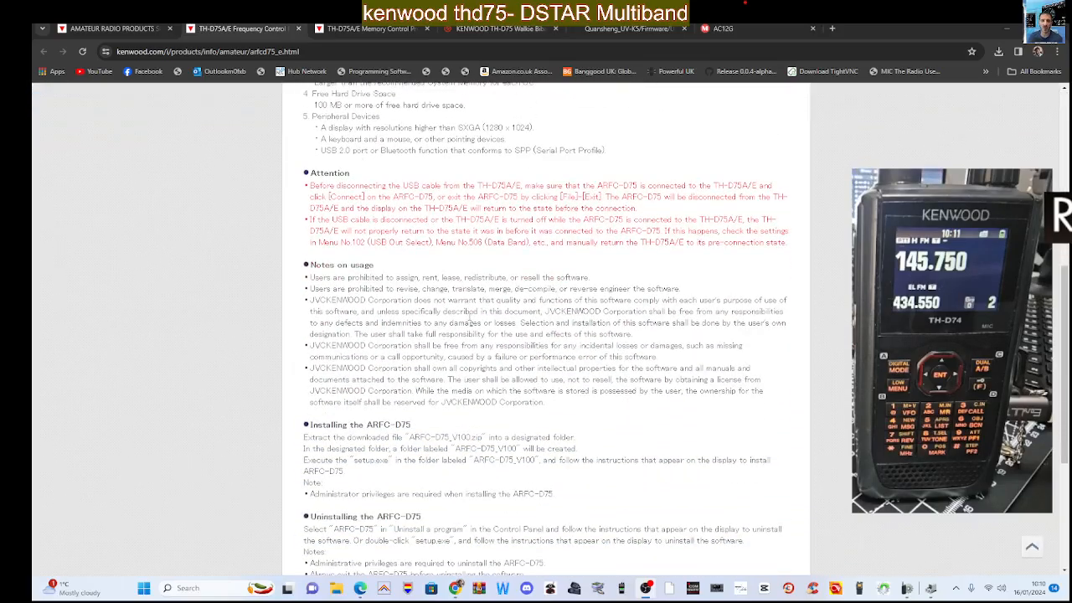
{"action": "scroll", "coordinate": [469, 312], "scroll_direction": "up", "scroll_amount": 5}
{"action": "scroll", "coordinate": [468, 312], "scroll_direction": "up", "scroll_amount": 4}
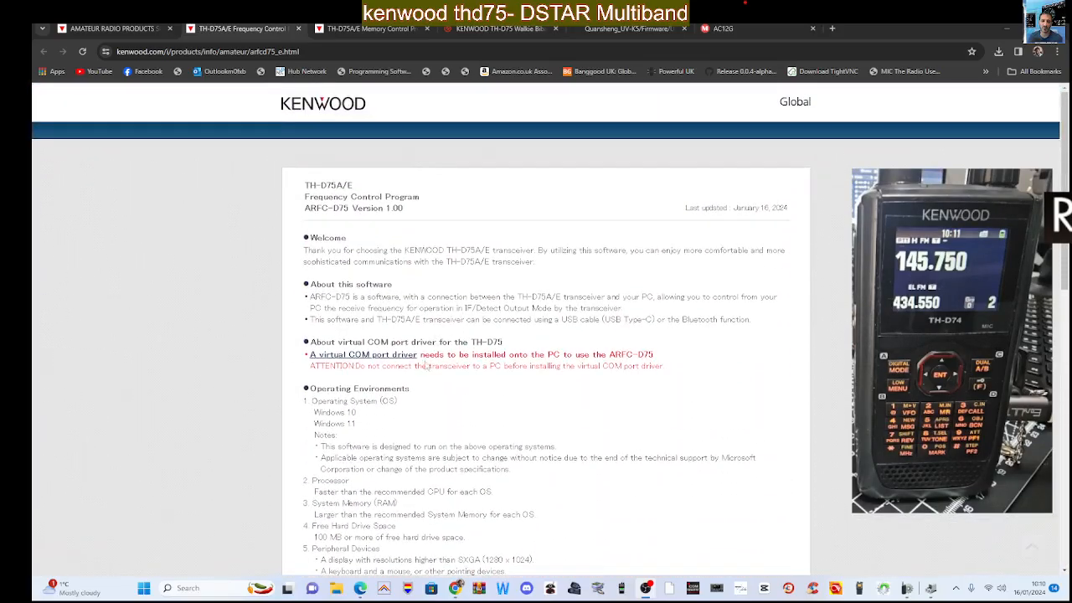
Step: Open the virtual COM port driver page linked there and download USB_CDC_Driver_TH-D75_V100.zip
{"action": "left_click", "coordinate": [381, 360]}
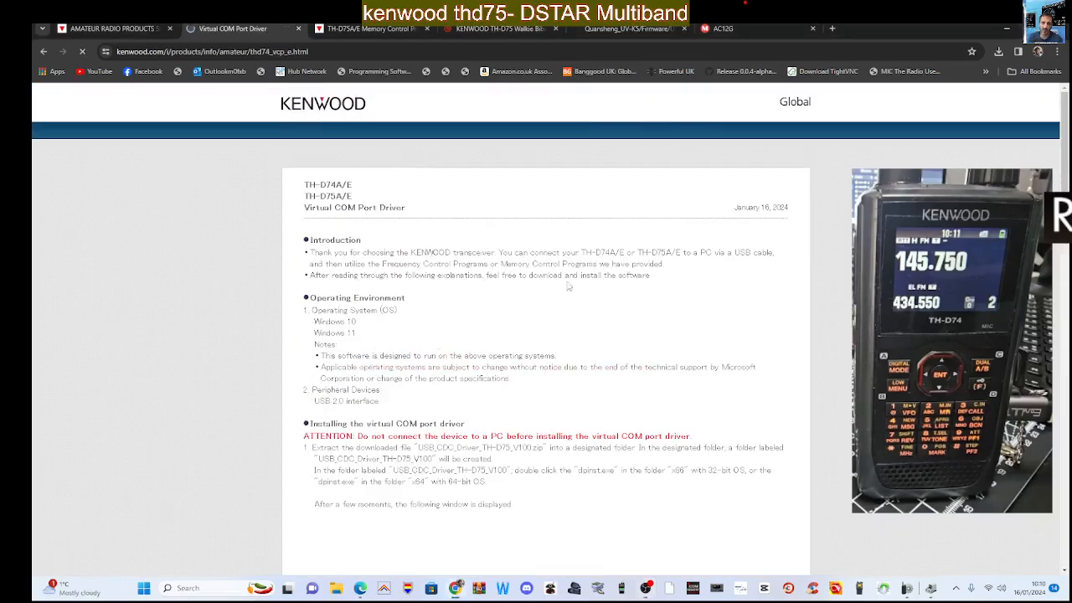
{"action": "scroll", "coordinate": [620, 325], "scroll_direction": "down", "scroll_amount": 3}
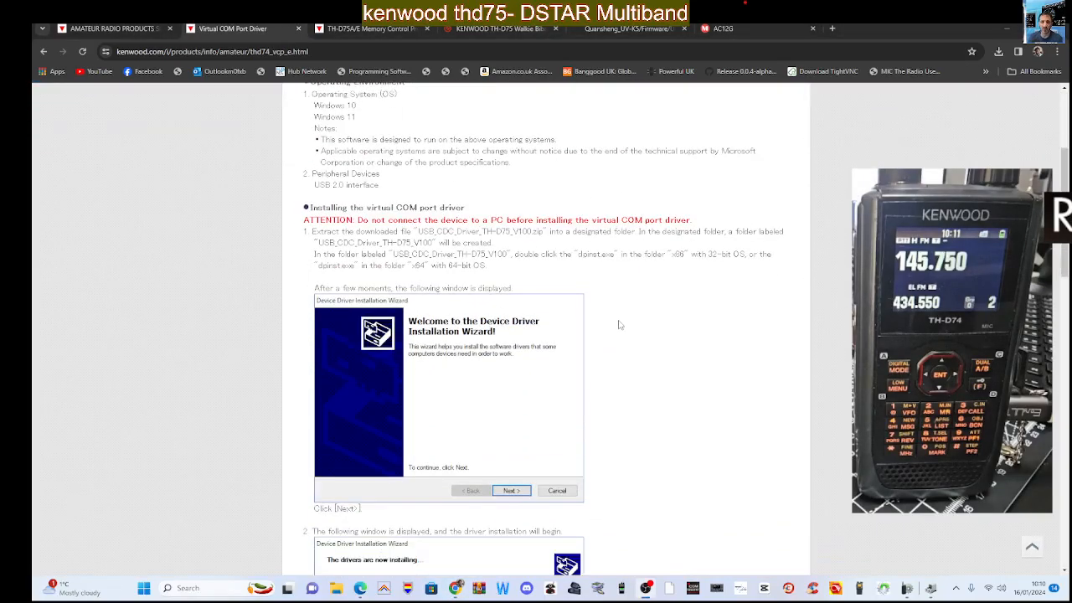
{"action": "scroll", "coordinate": [636, 318], "scroll_direction": "down", "scroll_amount": 10}
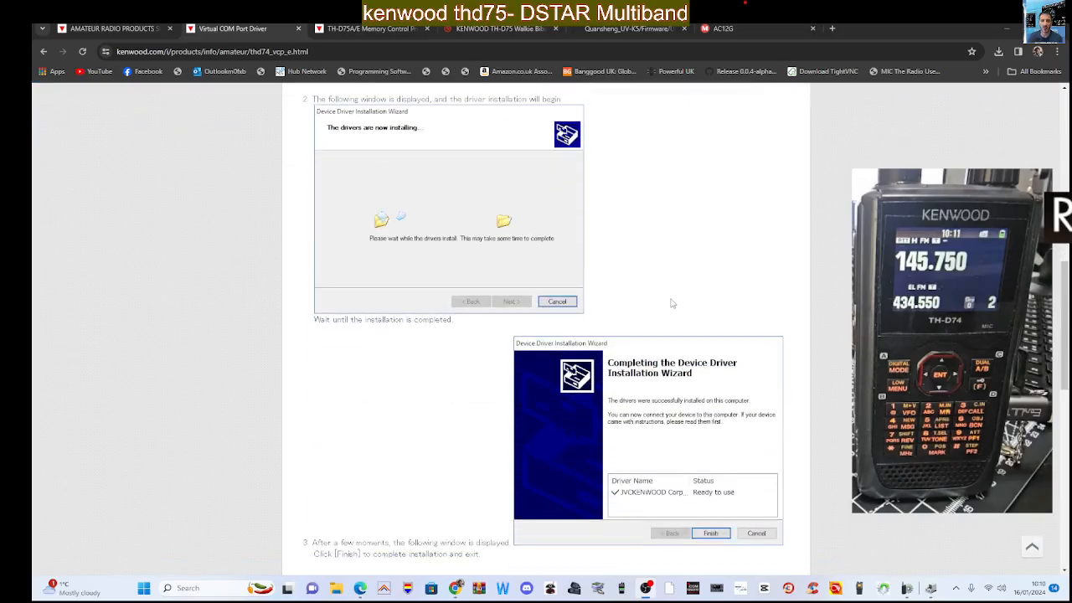
{"action": "scroll", "coordinate": [671, 303], "scroll_direction": "down", "scroll_amount": 4}
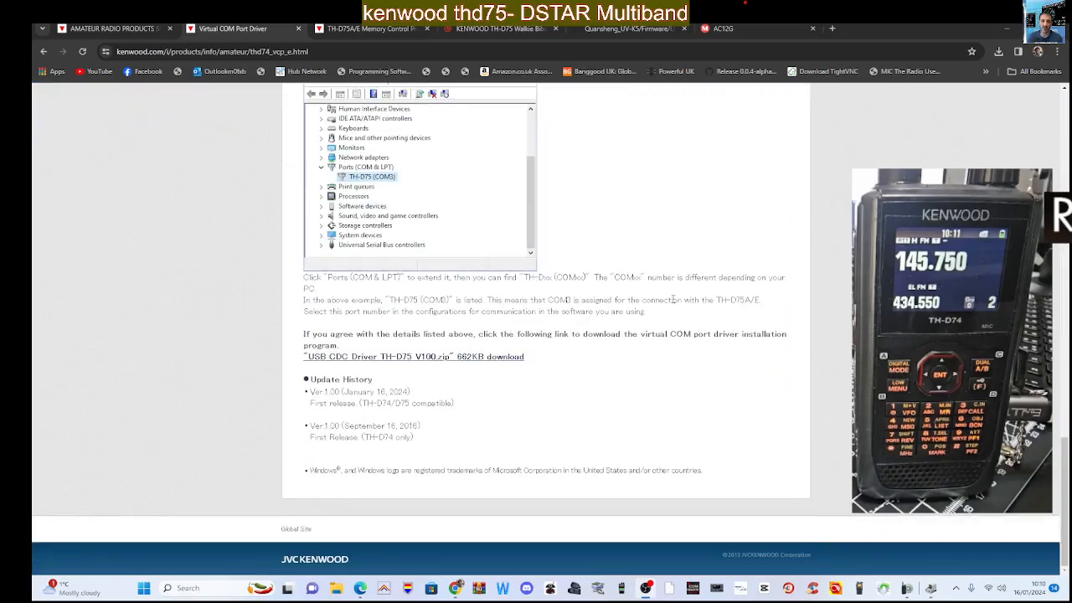
{"action": "left_click", "coordinate": [482, 358]}
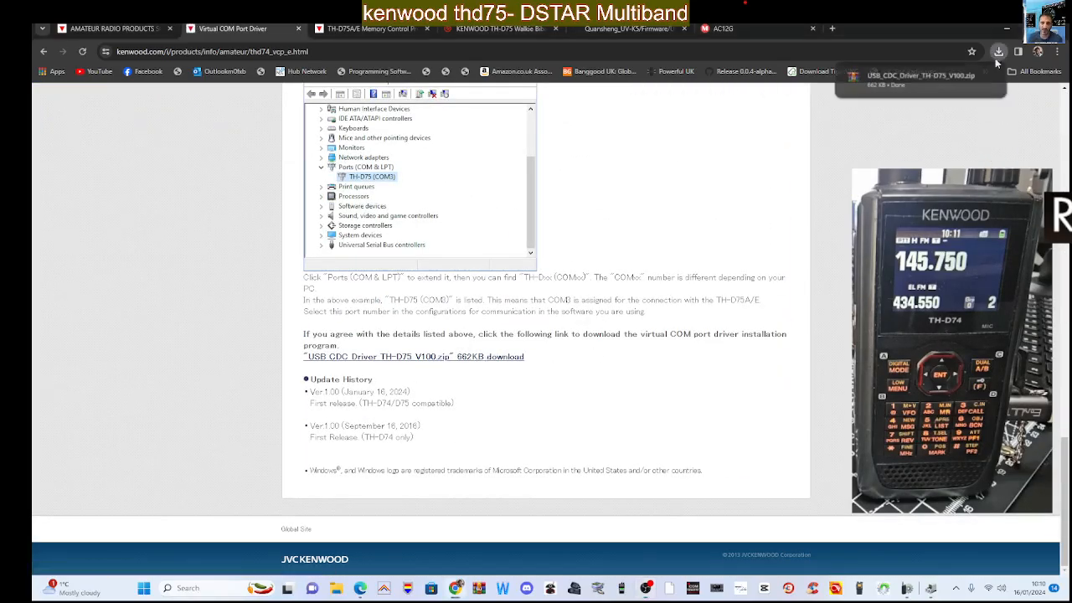
Step: Open the downloaded driver archive in WinRAR, dismiss the licence reminder, and enter the archive's x64 folder
{"action": "left_click", "coordinate": [921, 77]}
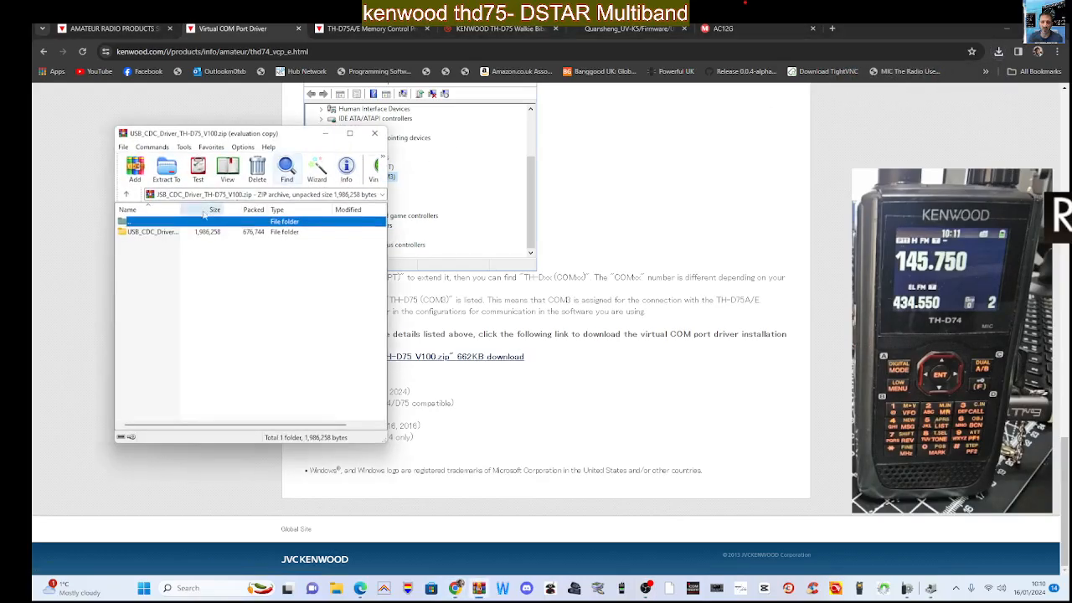
{"action": "double_click", "coordinate": [151, 232]}
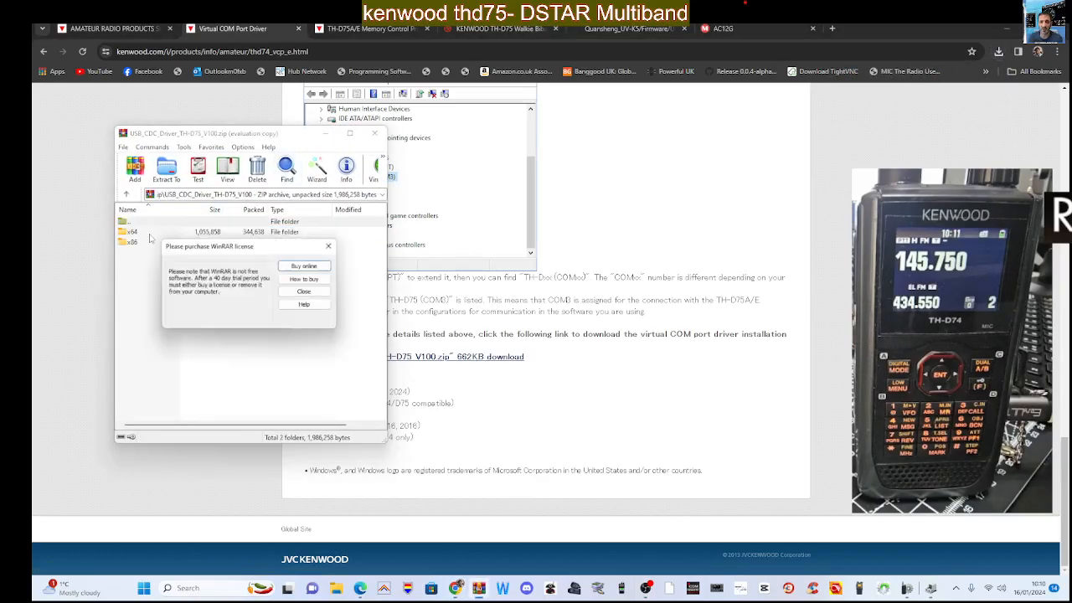
{"action": "left_click", "coordinate": [333, 246]}
{"action": "double_click", "coordinate": [160, 232]}
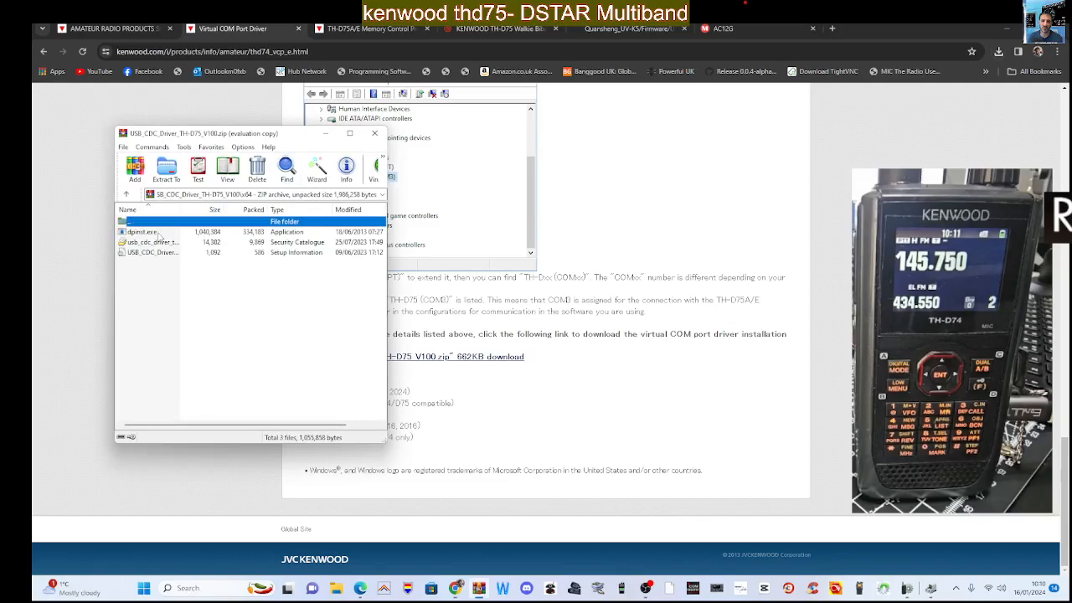
Step: Install the virtual COM port driver with dpinst.exe, finish the wizard, and minimize the archive window
{"action": "double_click", "coordinate": [144, 232]}
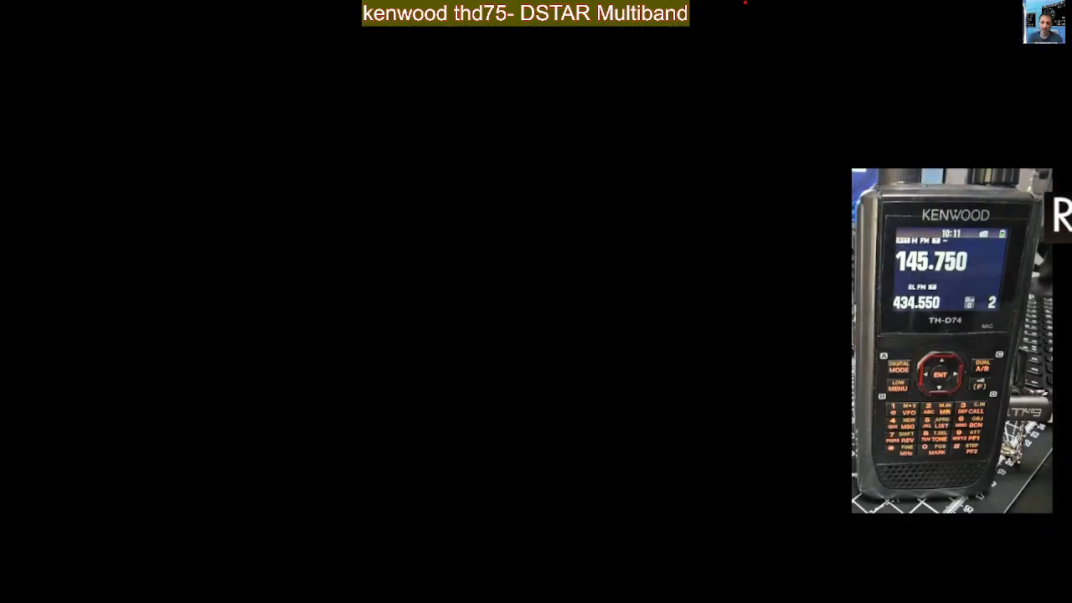
{"action": "left_click", "coordinate": [273, 257]}
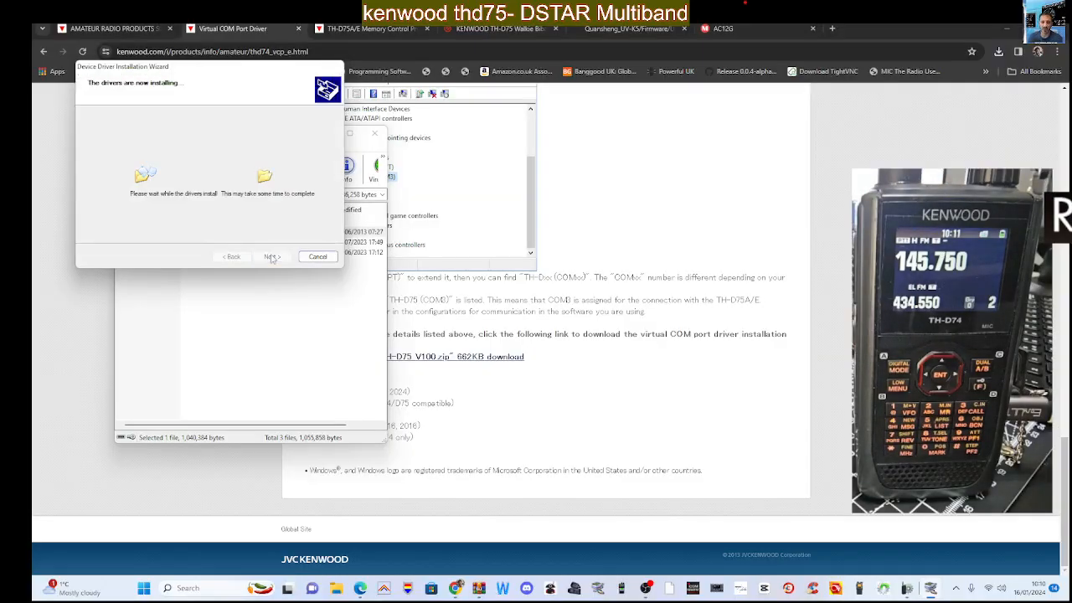
{"action": "left_click", "coordinate": [609, 297]}
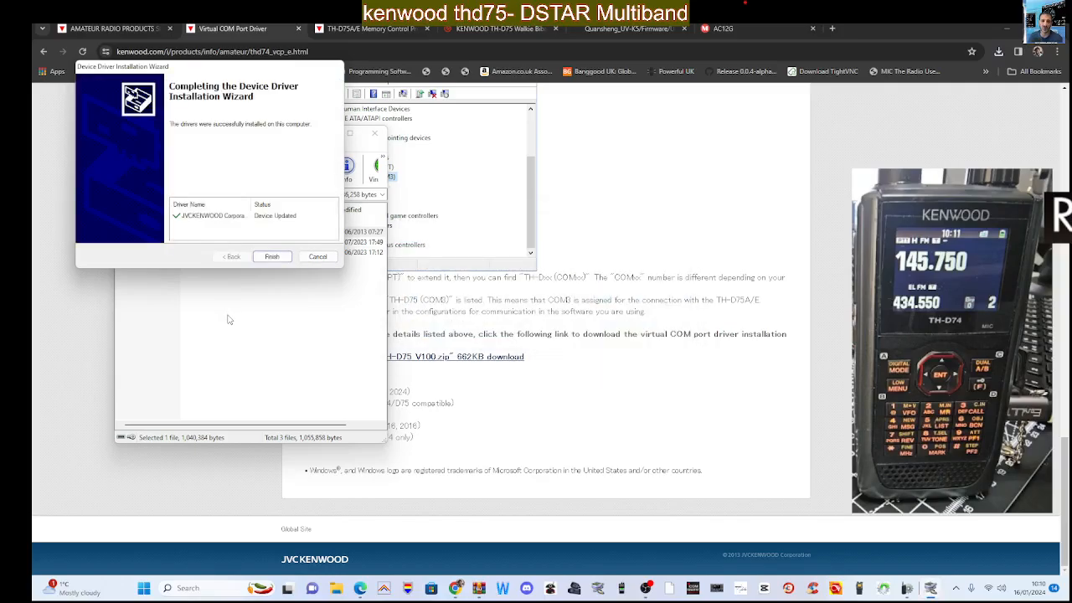
{"action": "left_click", "coordinate": [269, 257]}
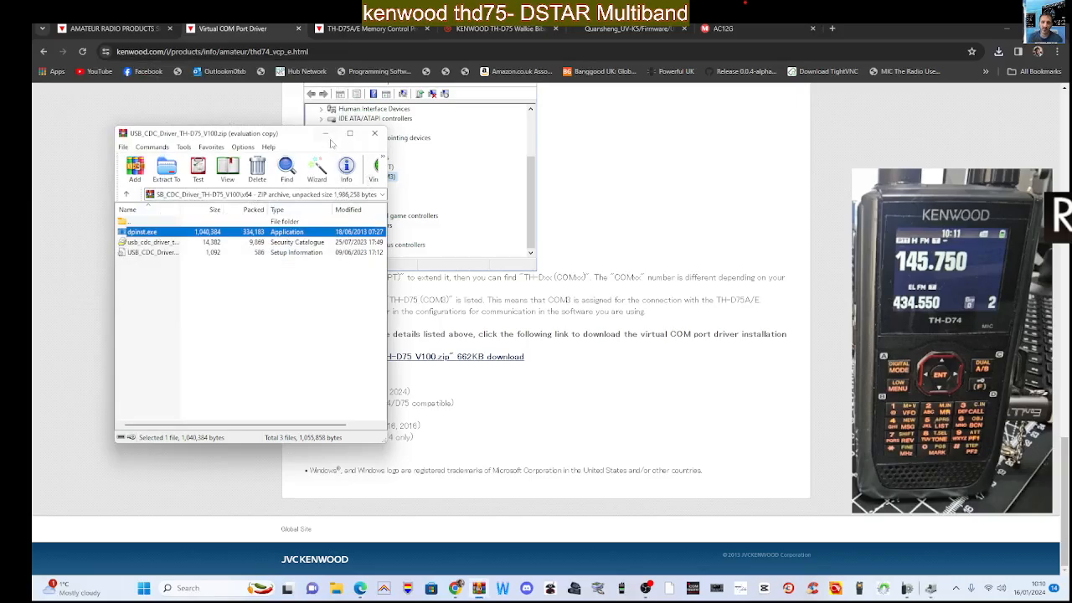
{"action": "left_click", "coordinate": [324, 134]}
{"action": "scroll", "coordinate": [544, 249], "scroll_direction": "up", "scroll_amount": 15}
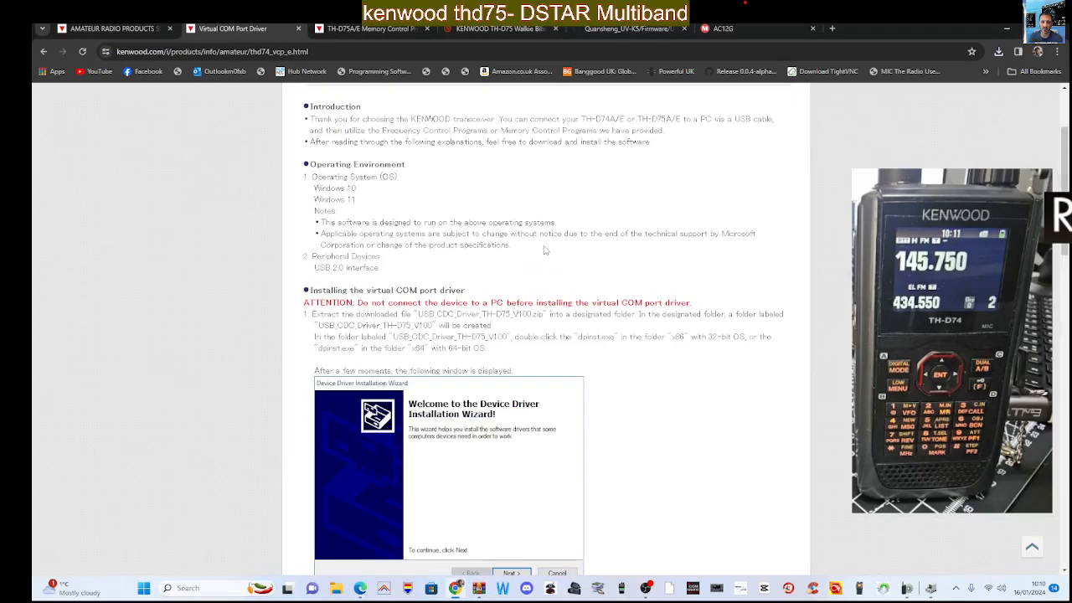
{"action": "scroll", "coordinate": [544, 250], "scroll_direction": "up", "scroll_amount": 2}
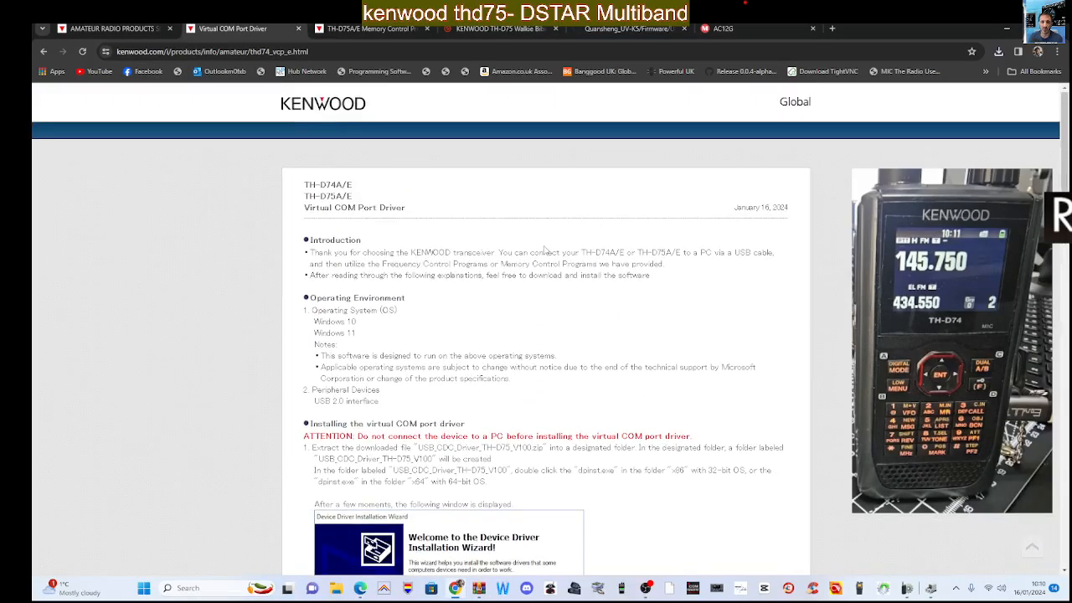
Step: Return to the Frequency Control Program page and download ARFC-D75_V100.zip
{"action": "left_click", "coordinate": [45, 53]}
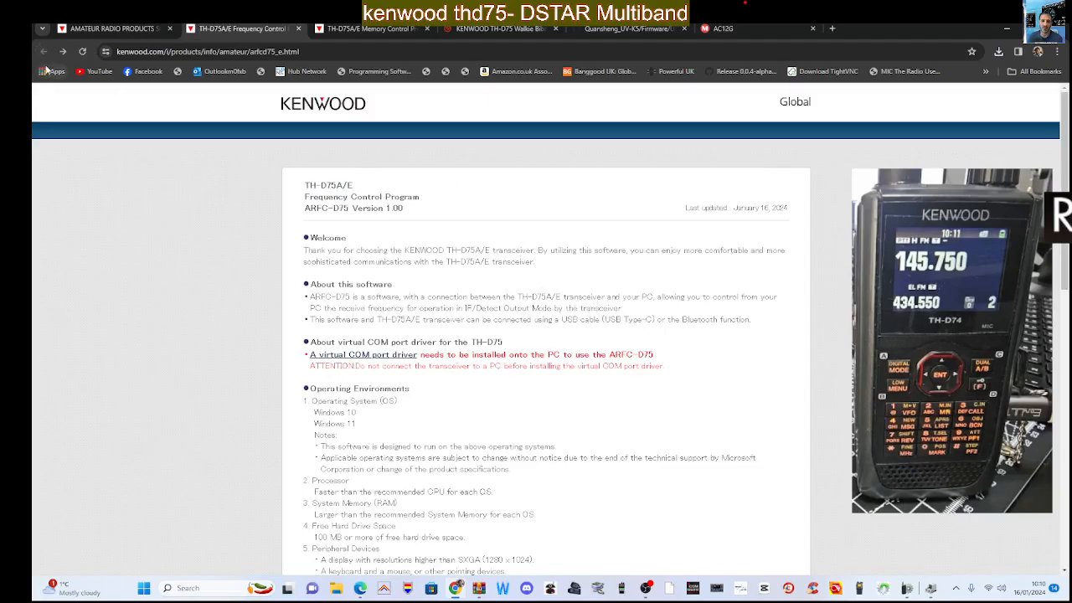
{"action": "scroll", "coordinate": [553, 211], "scroll_direction": "down", "scroll_amount": 5}
{"action": "scroll", "coordinate": [625, 266], "scroll_direction": "up", "scroll_amount": 5}
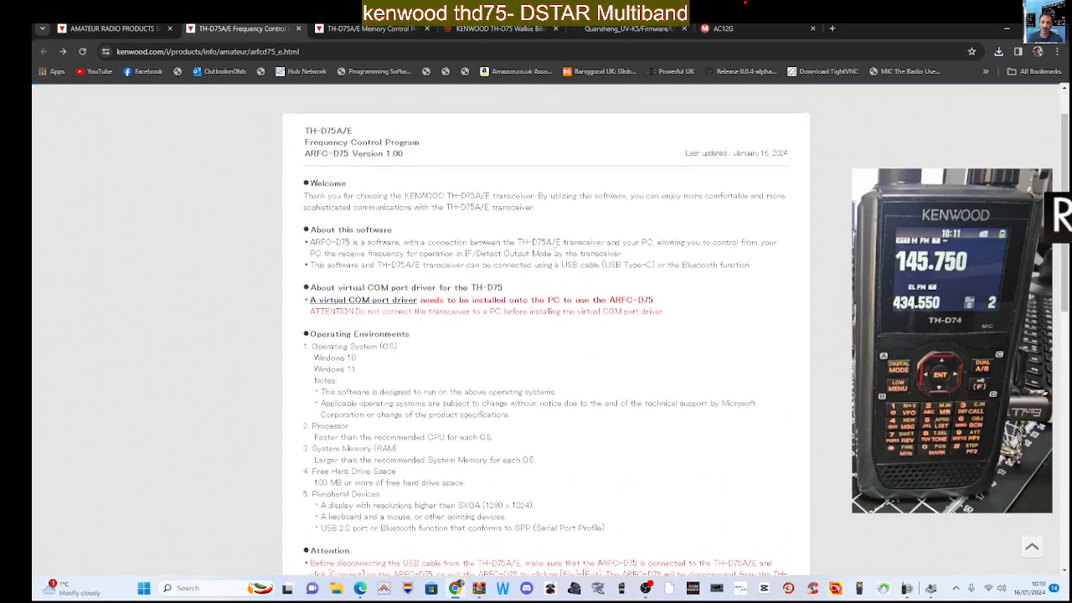
{"action": "scroll", "coordinate": [683, 293], "scroll_direction": "down", "scroll_amount": 15}
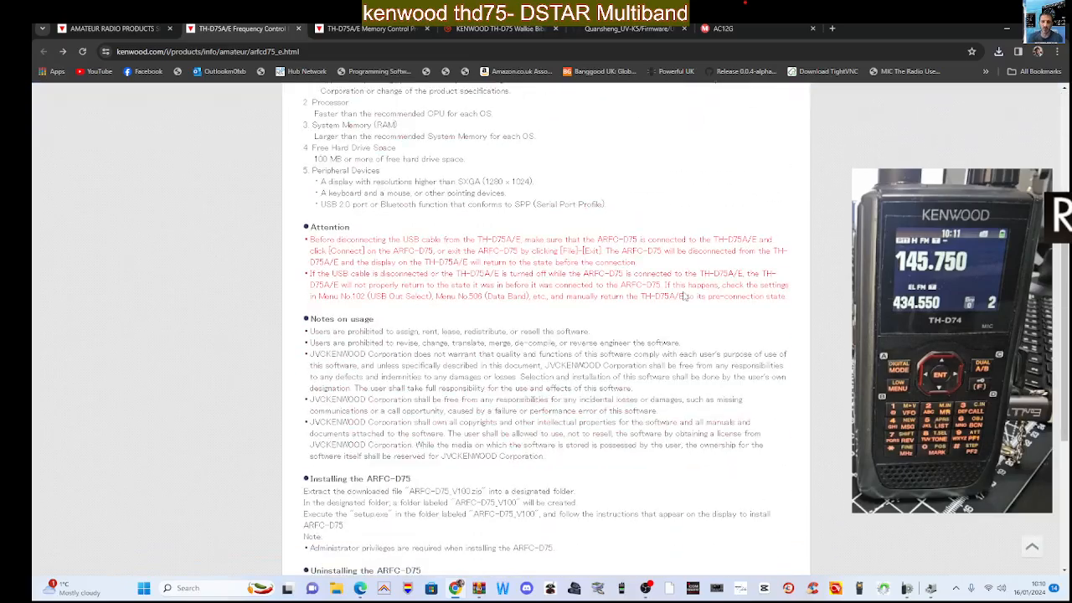
{"action": "left_click", "coordinate": [463, 410]}
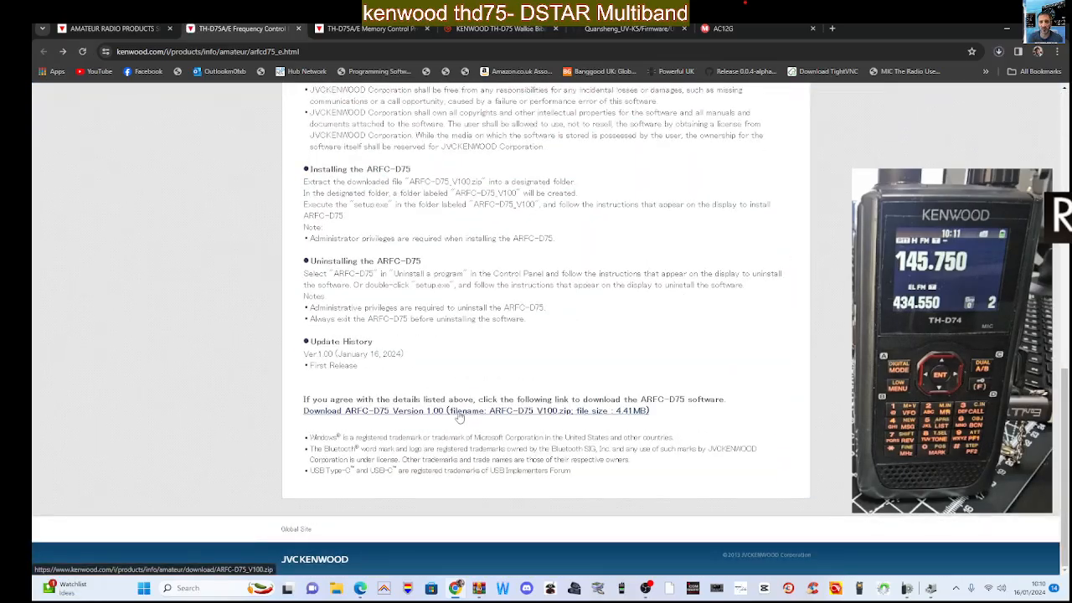
Step: Open the downloaded ARFC-D75_V100.zip archive, enter its ARFC-D75_V100 folder, and run setup.exe
{"action": "left_click", "coordinate": [999, 52]}
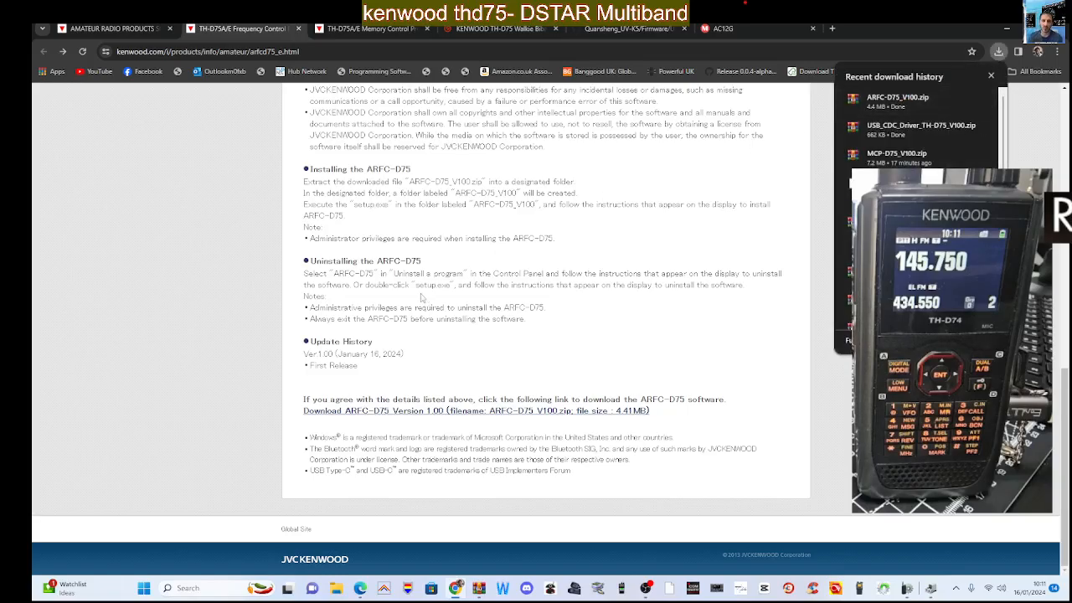
{"action": "left_click", "coordinate": [862, 513]}
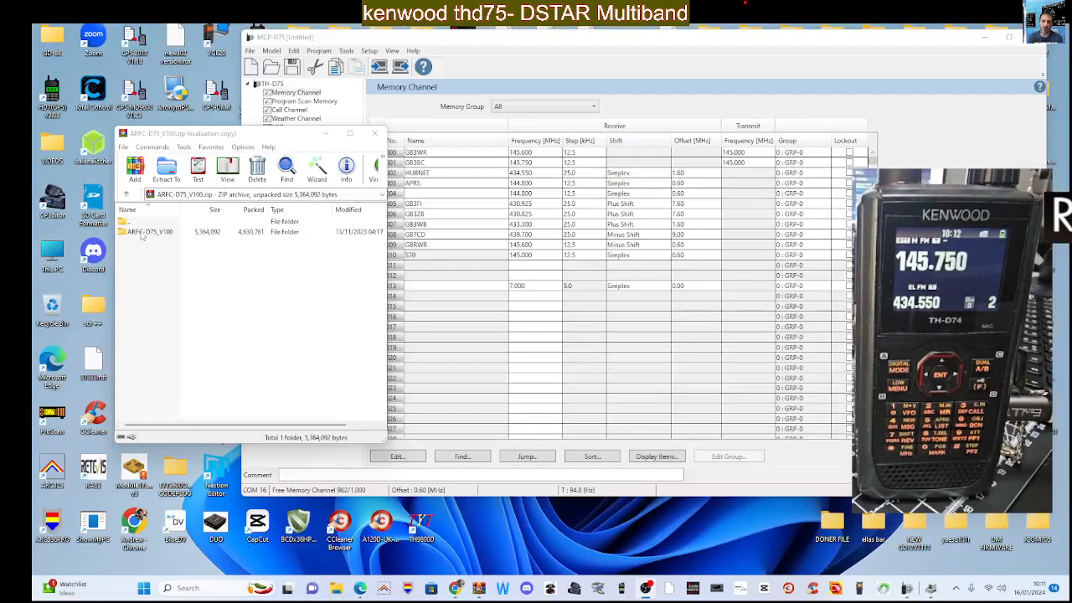
{"action": "left_click", "coordinate": [142, 233]}
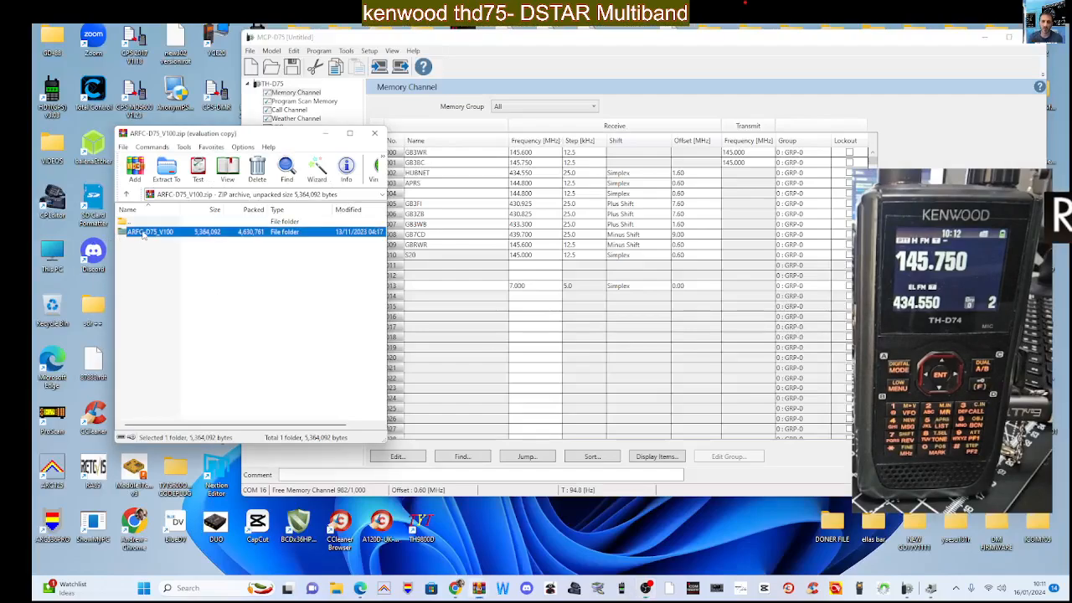
{"action": "double_click", "coordinate": [207, 233]}
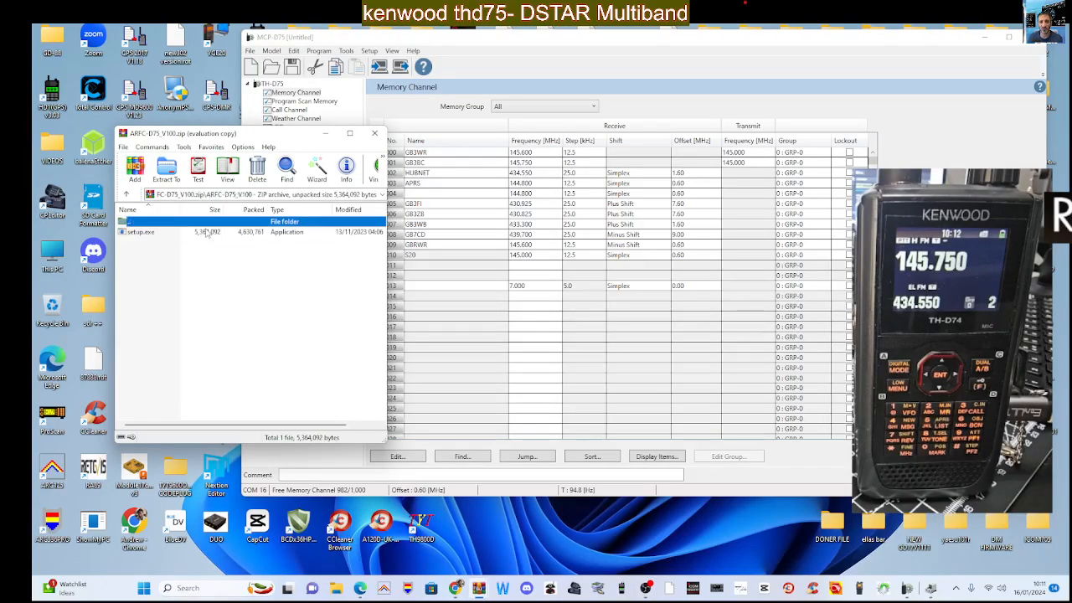
{"action": "left_click", "coordinate": [143, 235]}
{"action": "double_click", "coordinate": [143, 234]}
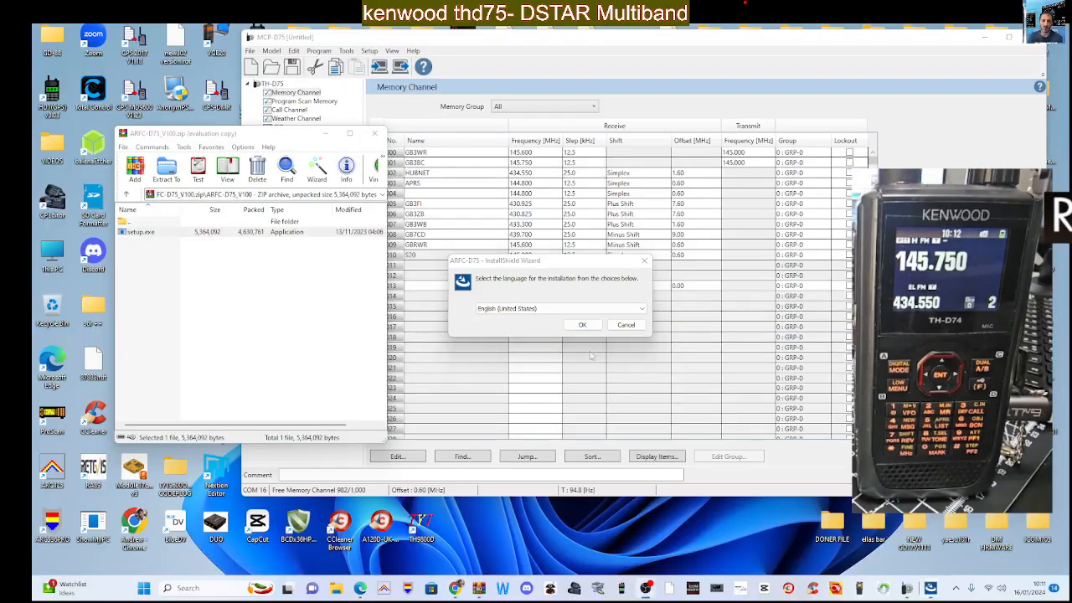
Step: Install ARFC-D75 in English (United States), accepting the license agreement and the default destination folder, and finish the wizard
{"action": "left_click", "coordinate": [582, 324]}
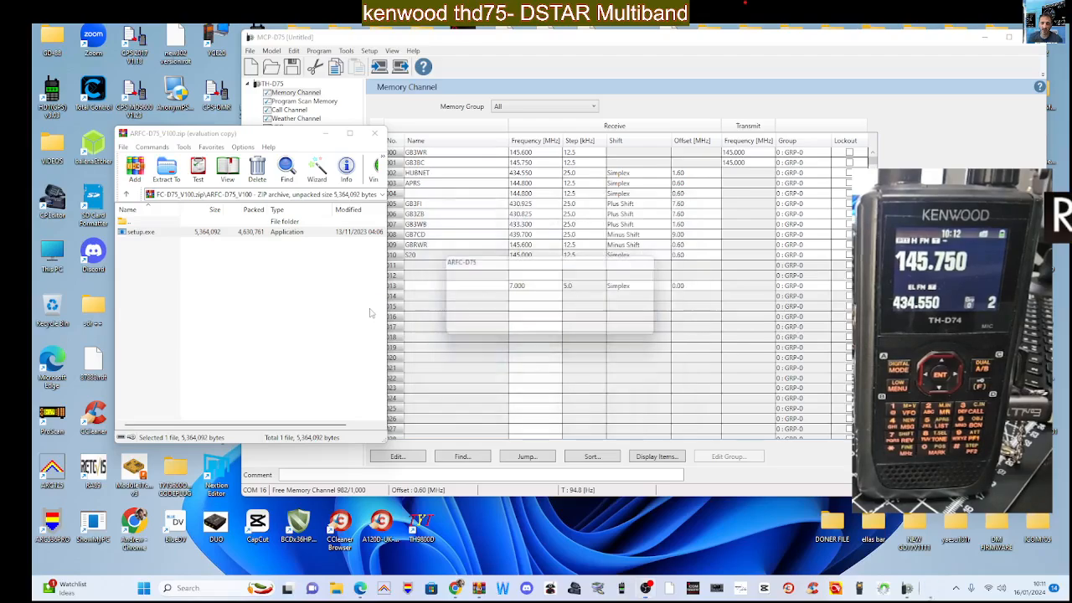
{"action": "left_click", "coordinate": [587, 388]}
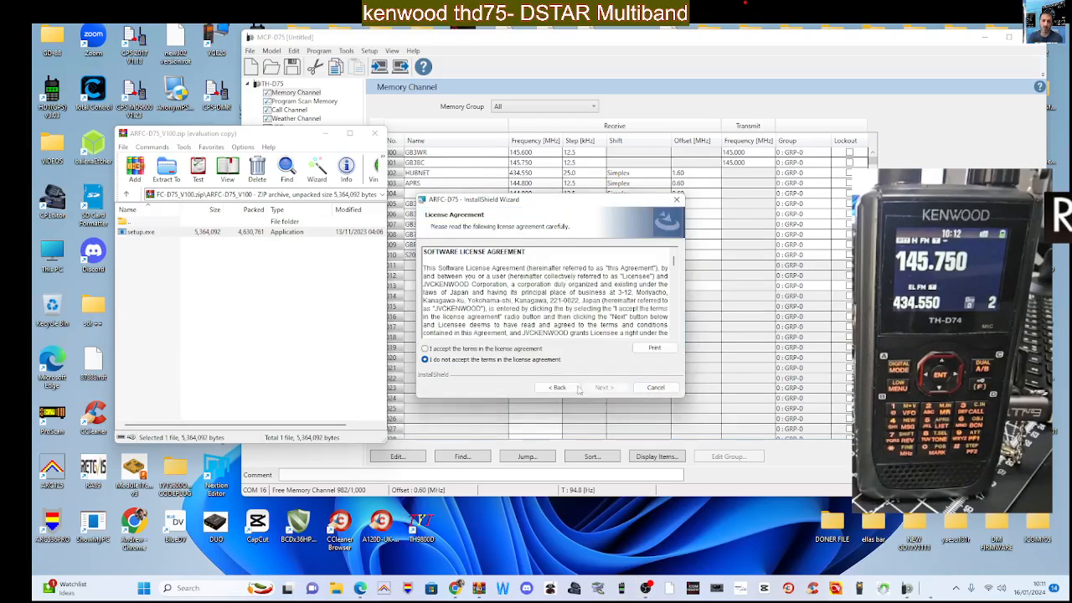
{"action": "left_click", "coordinate": [425, 348]}
{"action": "left_click", "coordinate": [603, 387]}
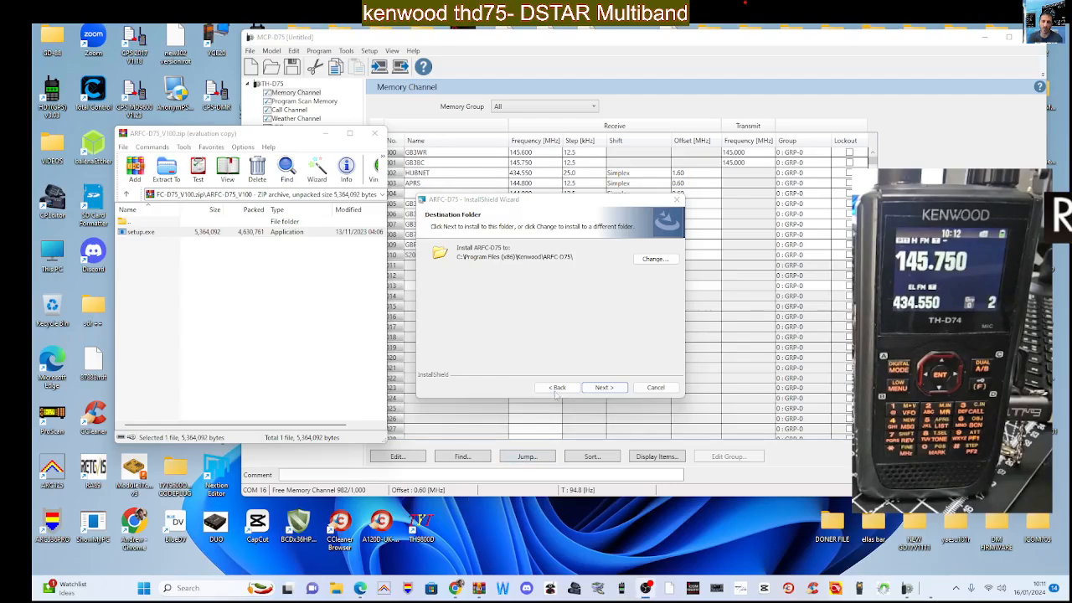
{"action": "left_click", "coordinate": [603, 387]}
{"action": "left_click", "coordinate": [604, 387]}
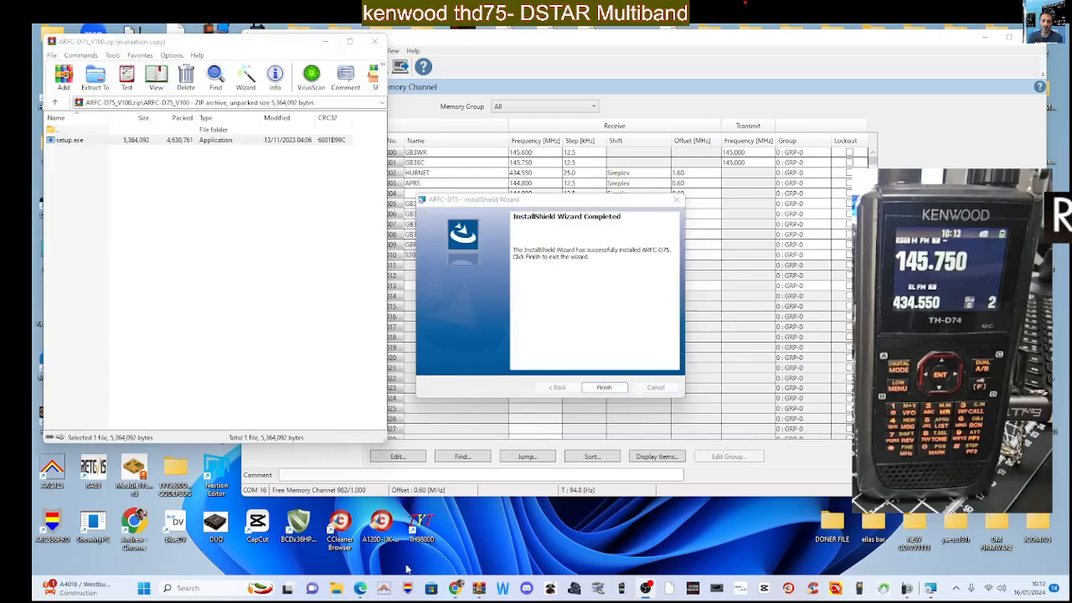
{"action": "left_click", "coordinate": [604, 388]}
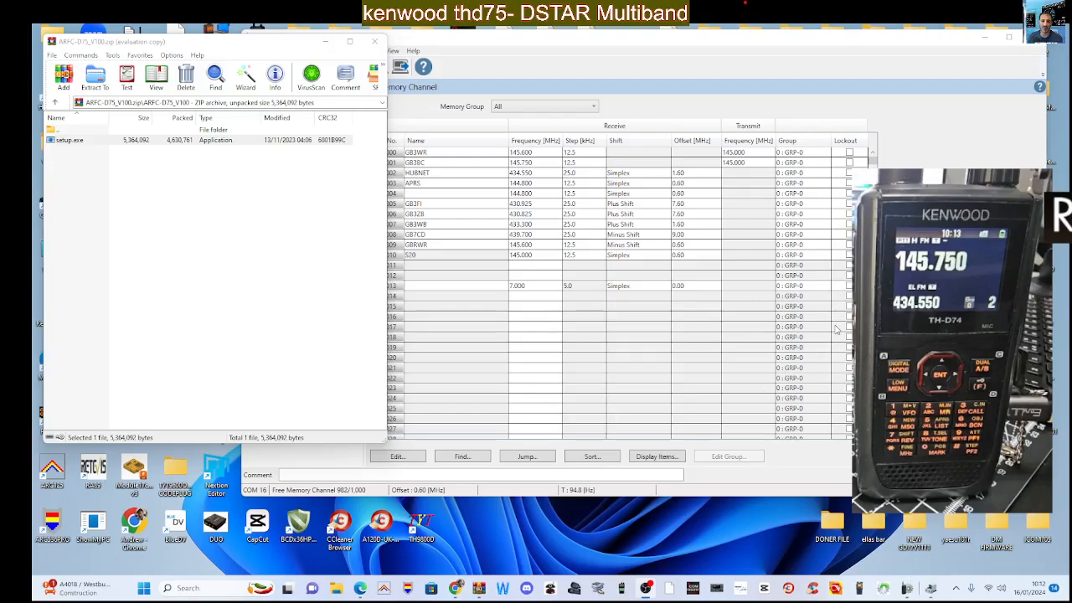
Step: Launch ARFC-D75, set its COM port to COM 16 with automatic connection at startup, and dismiss the connection error
{"action": "left_click", "coordinate": [149, 590]}
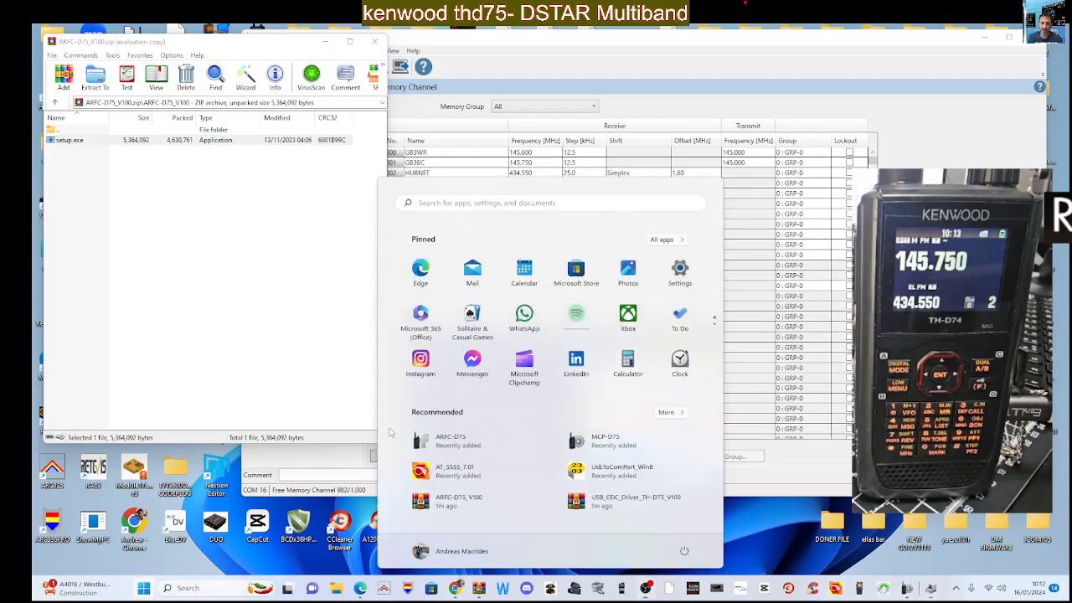
{"action": "left_click", "coordinate": [458, 444]}
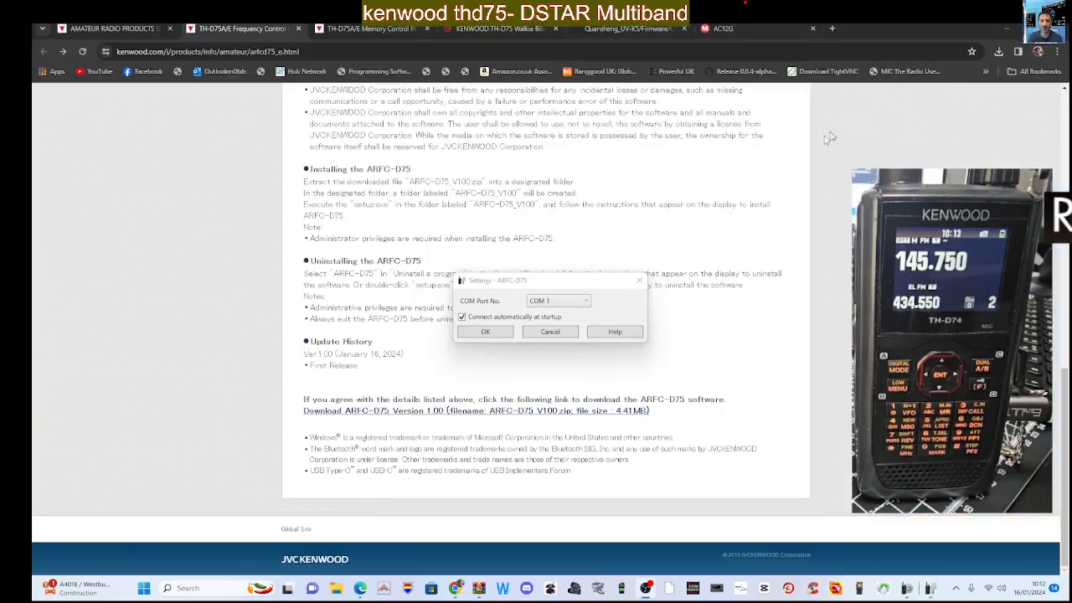
{"action": "left_click", "coordinate": [589, 300]}
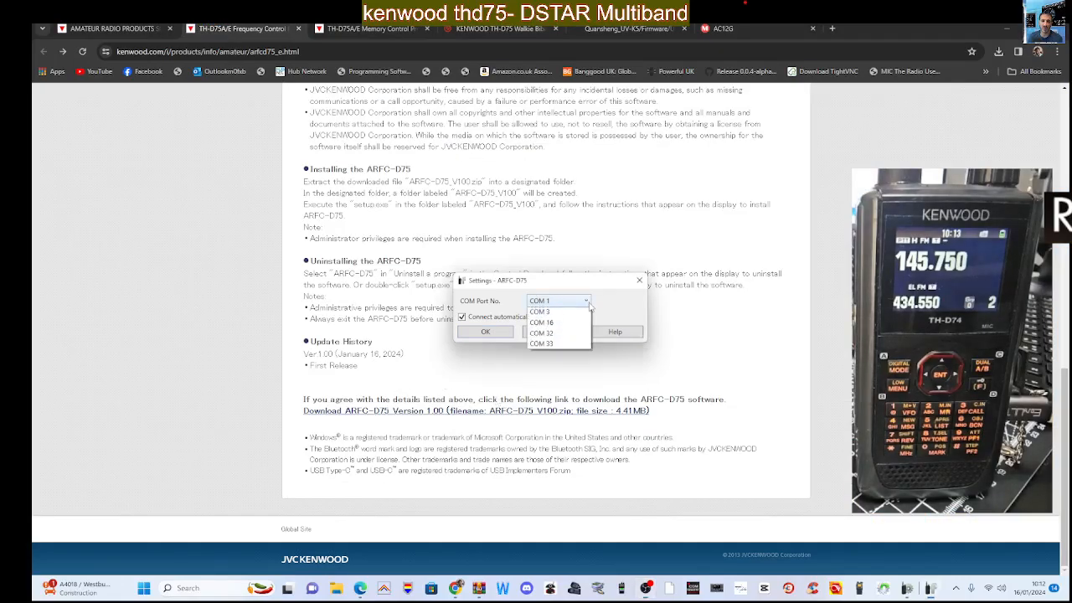
{"action": "left_click", "coordinate": [576, 334]}
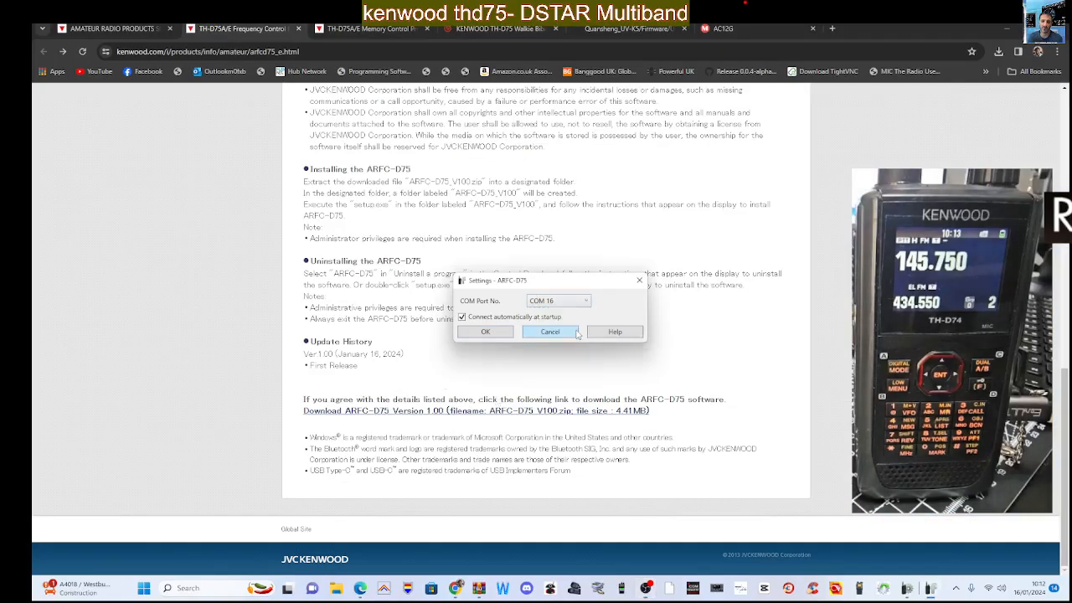
{"action": "left_click", "coordinate": [490, 335]}
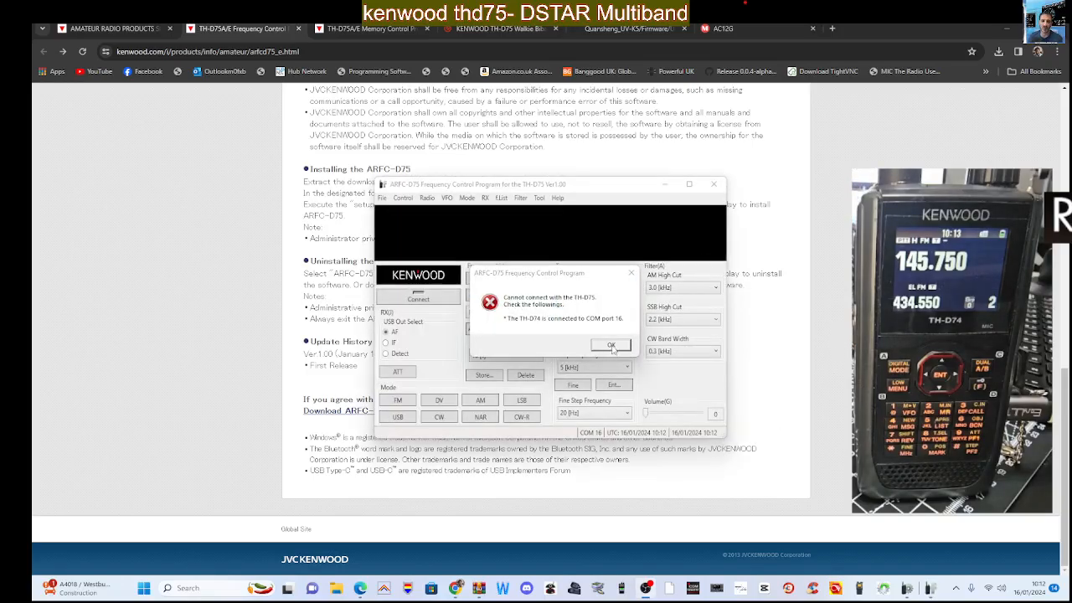
{"action": "left_click", "coordinate": [612, 346]}
Step: Move the ARFC-D75 window up and enlarge it on both sides and downward to show its controls larger
{"action": "left_click_drag", "start_coordinate": [601, 176], "coordinate": [611, 81]}
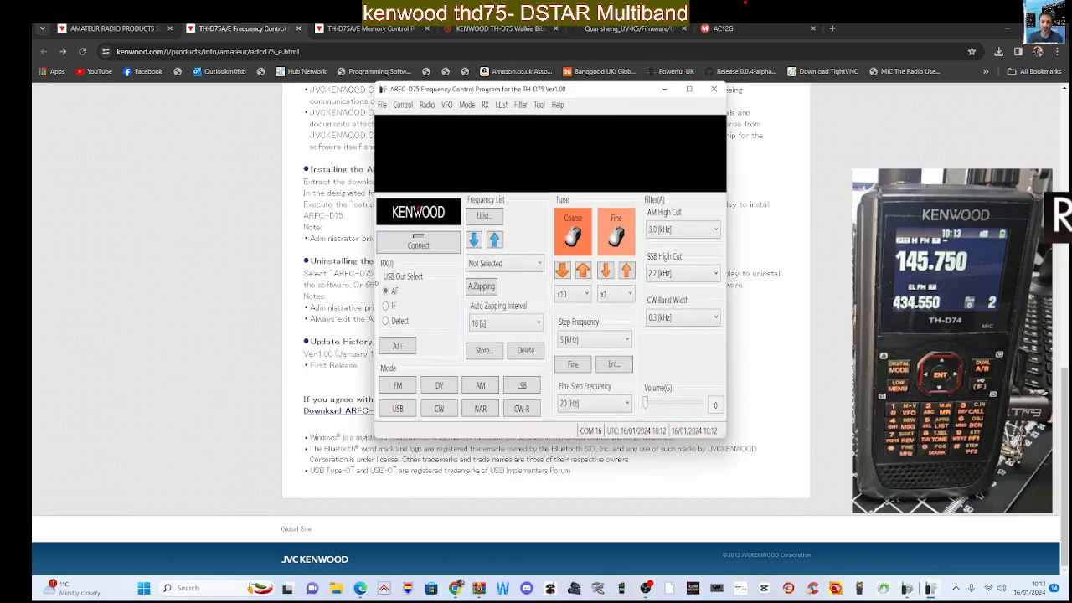
{"action": "left_click_drag", "start_coordinate": [375, 251], "coordinate": [144, 252]}
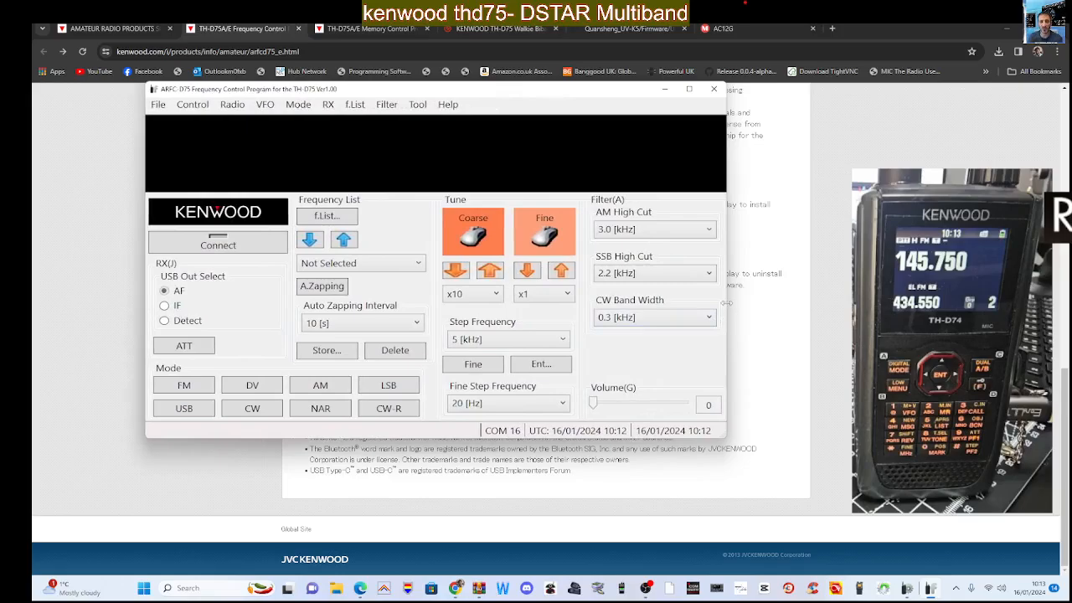
{"action": "left_click_drag", "start_coordinate": [727, 303], "coordinate": [849, 303]}
{"action": "left_click_drag", "start_coordinate": [562, 82], "coordinate": [561, 33]}
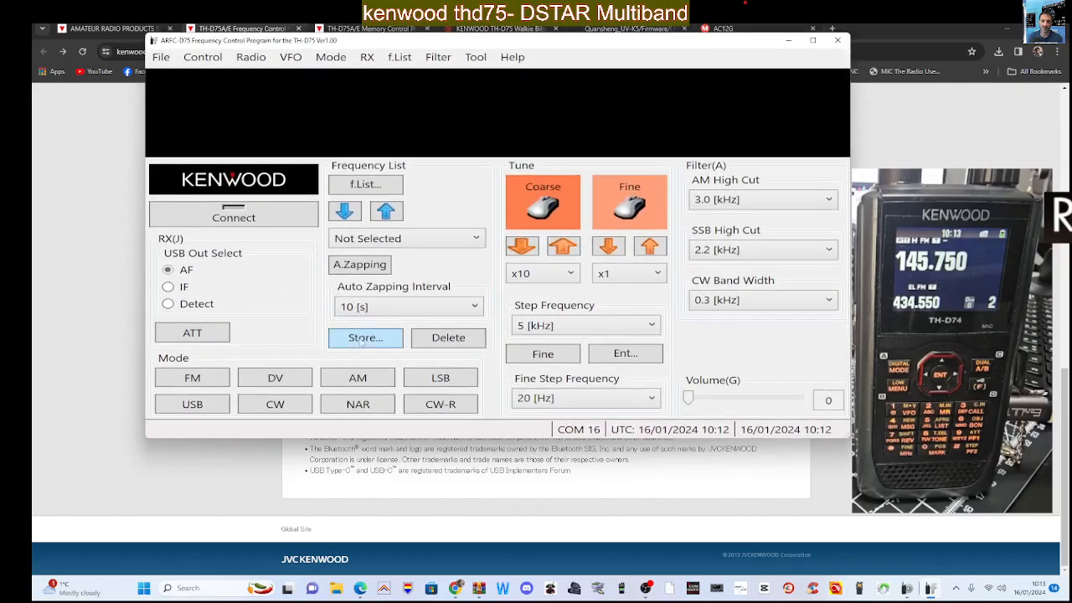
{"action": "left_click_drag", "start_coordinate": [227, 439], "coordinate": [237, 495]}
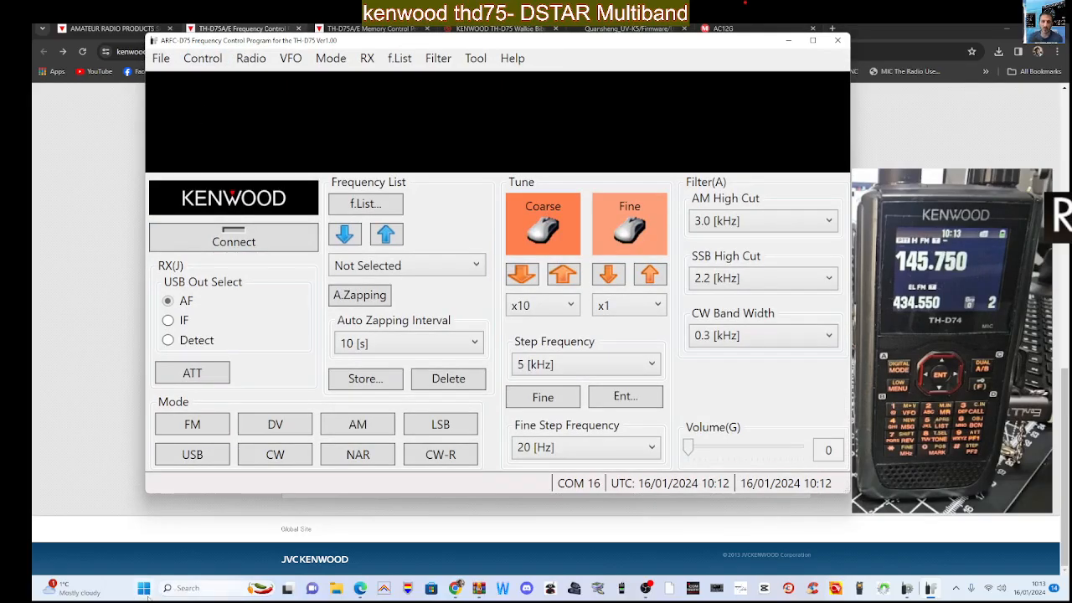
Step: Find and launch ARFC-D74 by searching for D74, and try to connect to the radio on its current port
{"action": "left_click", "coordinate": [196, 589]}
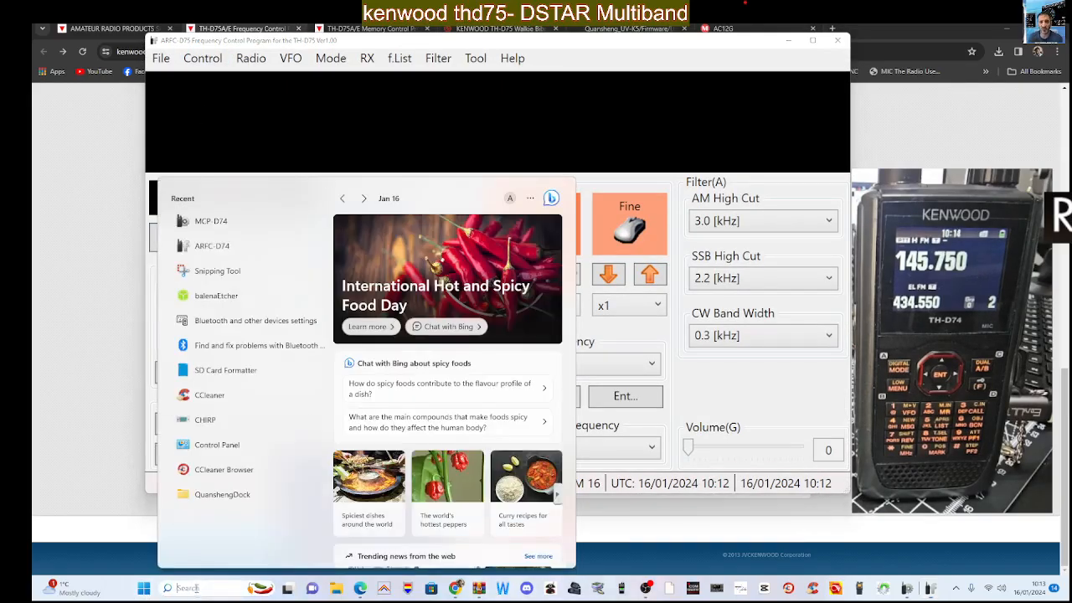
{"action": "type", "text": "D74"}
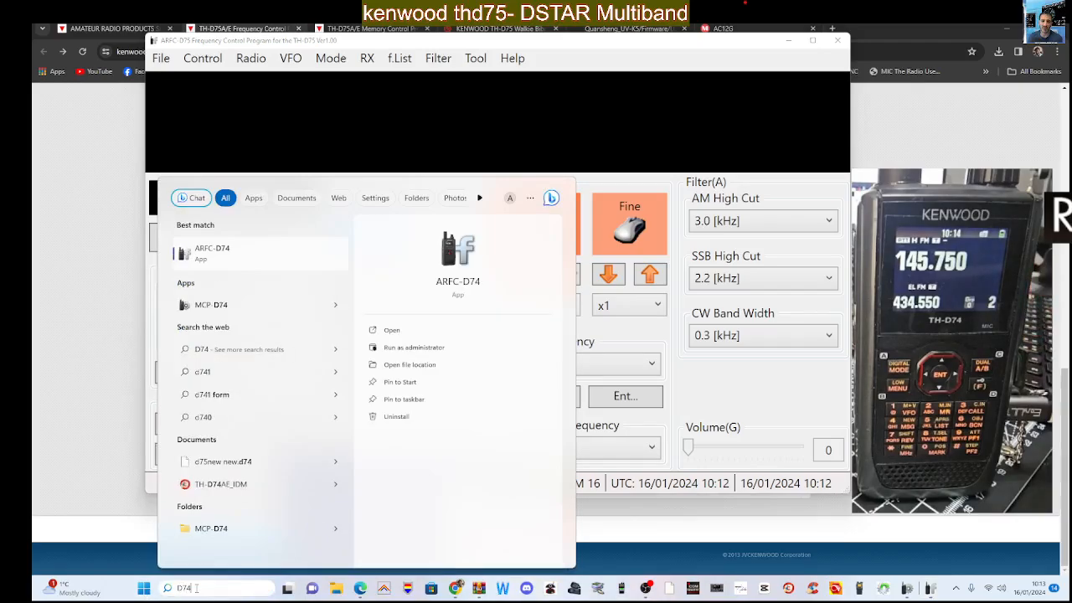
{"action": "left_click", "coordinate": [275, 245]}
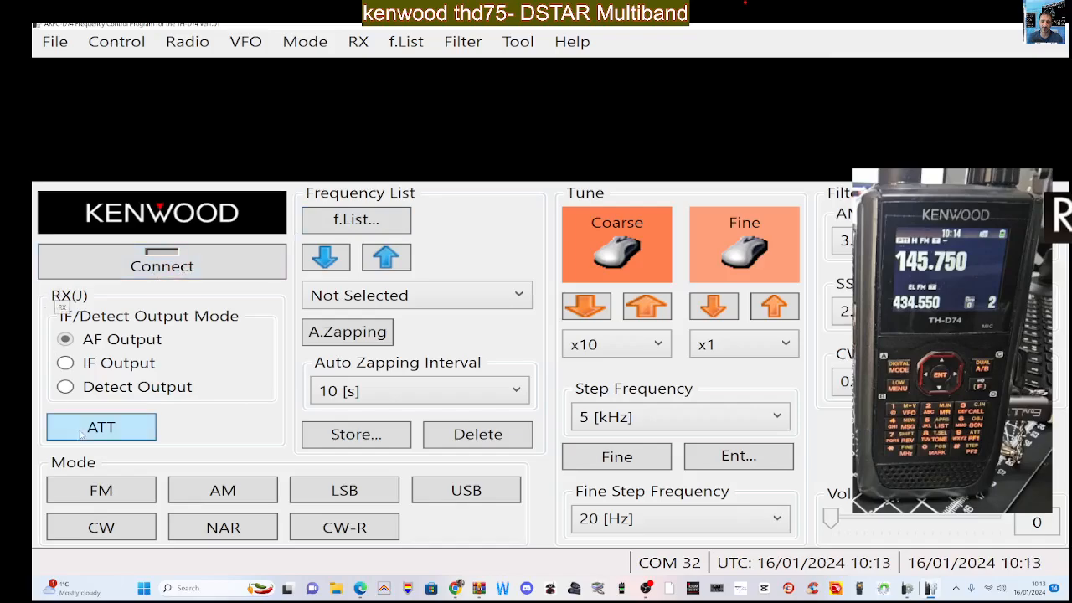
{"action": "left_click", "coordinate": [166, 268]}
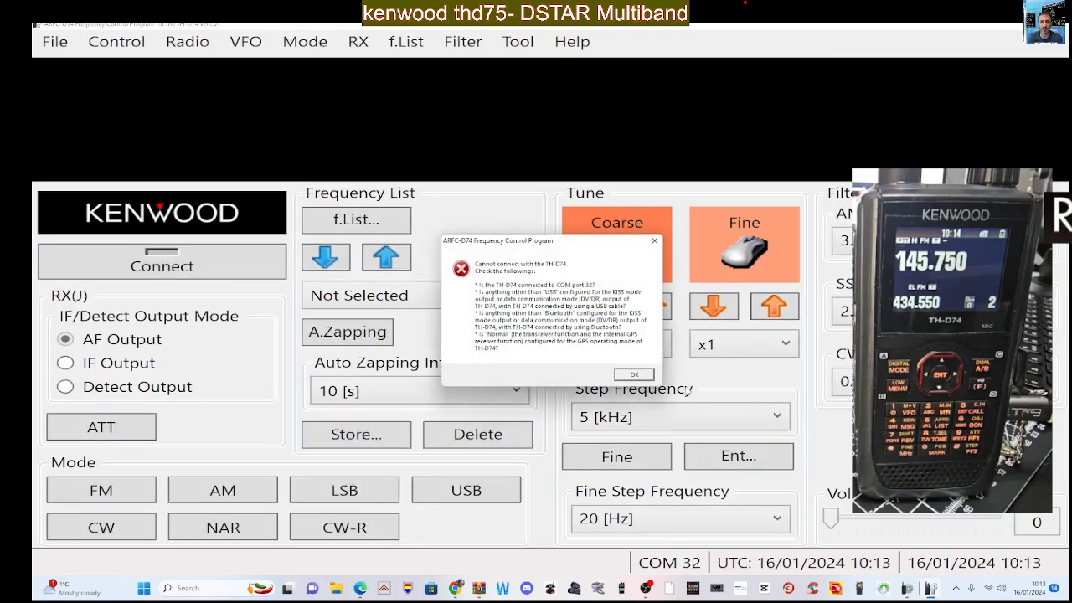
{"action": "left_click", "coordinate": [626, 378]}
Step: Set the COM port to COM 16 in the ARFC-D74 settings and connect to the TH-D74
{"action": "left_click", "coordinate": [517, 41]}
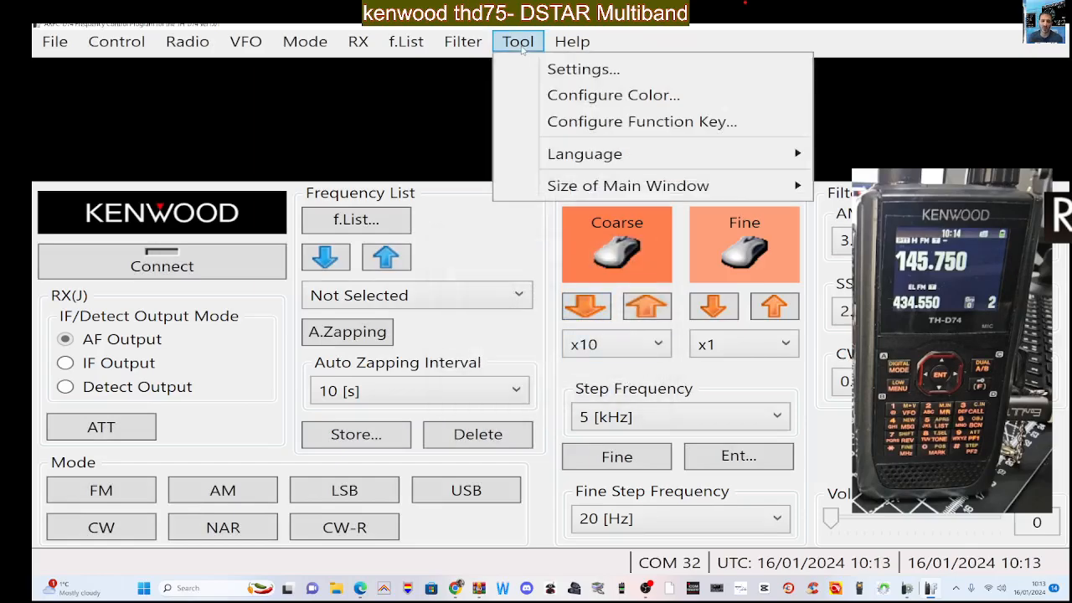
{"action": "left_click", "coordinate": [552, 68]}
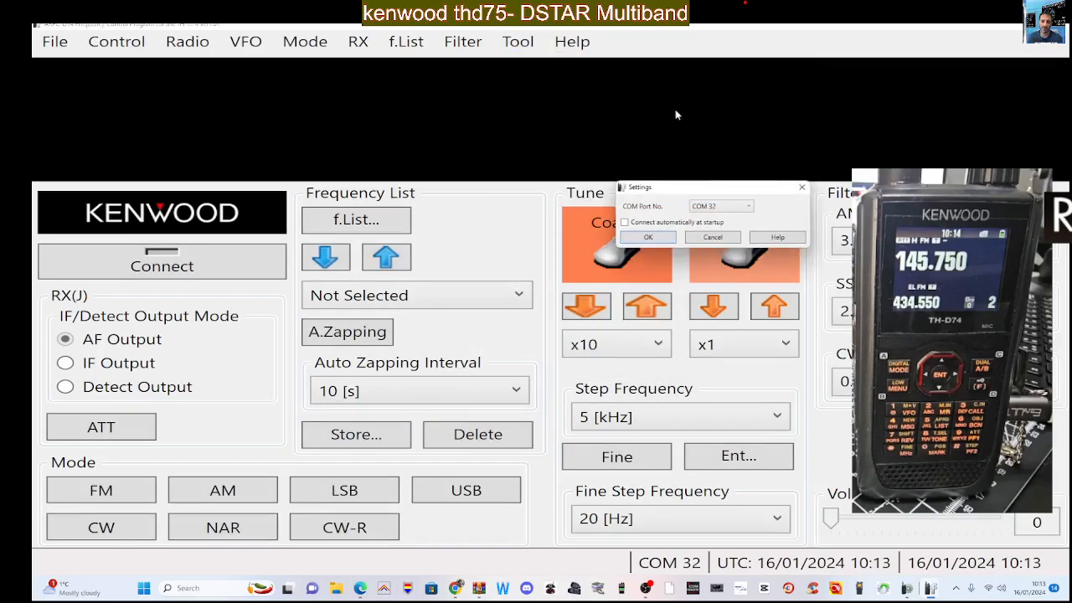
{"action": "left_click", "coordinate": [749, 206]}
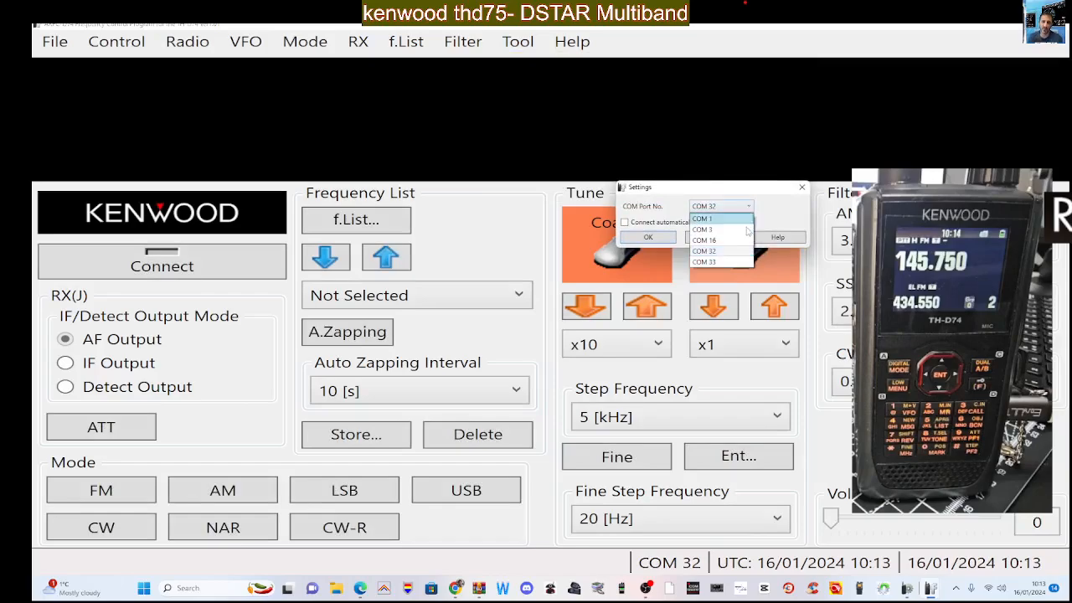
{"action": "left_click", "coordinate": [728, 248]}
{"action": "left_click", "coordinate": [651, 238]}
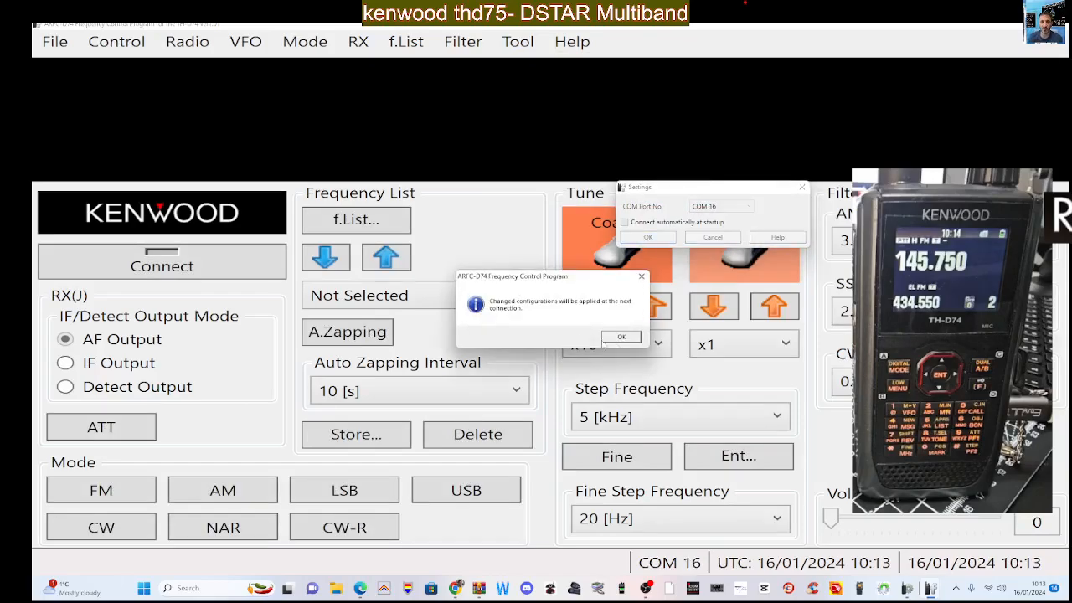
{"action": "left_click", "coordinate": [622, 336]}
{"action": "left_click", "coordinate": [204, 263]}
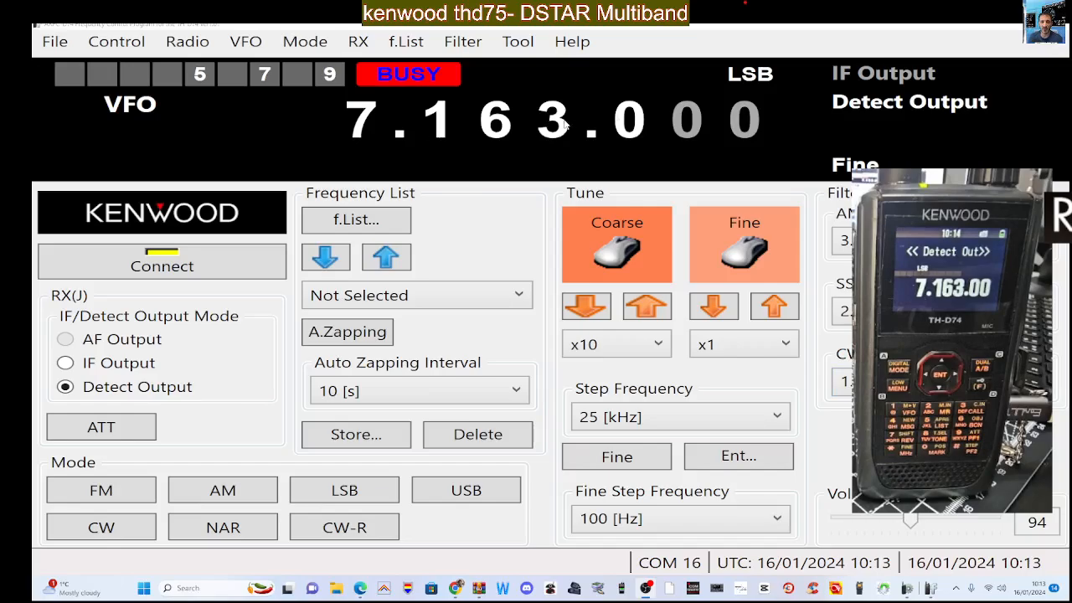
Step: Try out tuning the VFO by its kHz digit and raise the receive frequency to 7.175.000 MHz
{"action": "scroll", "coordinate": [498, 133], "scroll_direction": "down", "scroll_amount": 3}
{"action": "scroll", "coordinate": [499, 131], "scroll_direction": "up", "scroll_amount": 3}
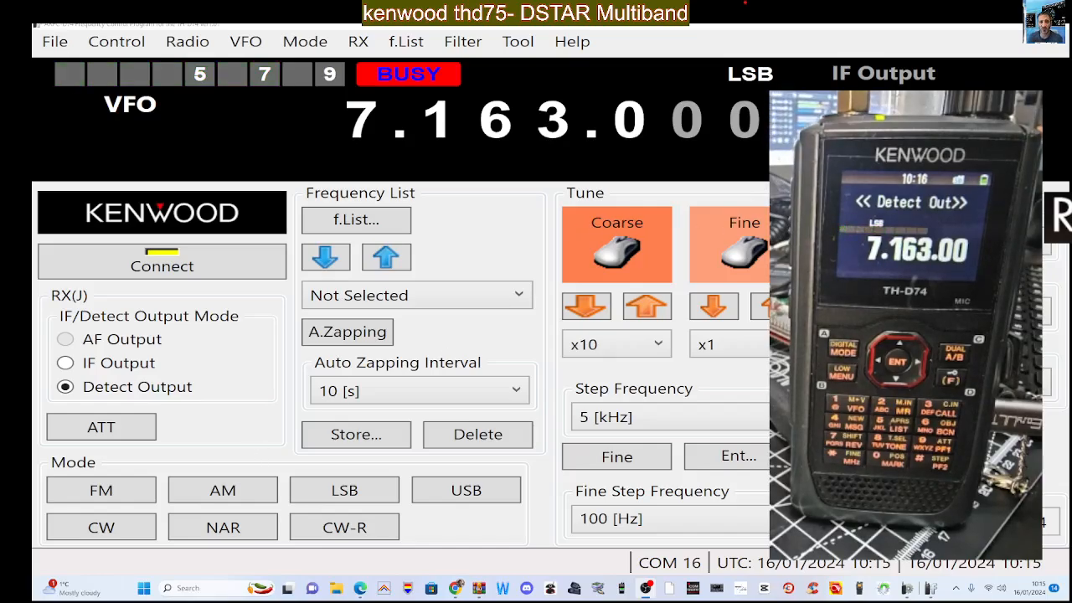
{"action": "left_click", "coordinate": [520, 296]}
{"action": "left_click", "coordinate": [520, 296]}
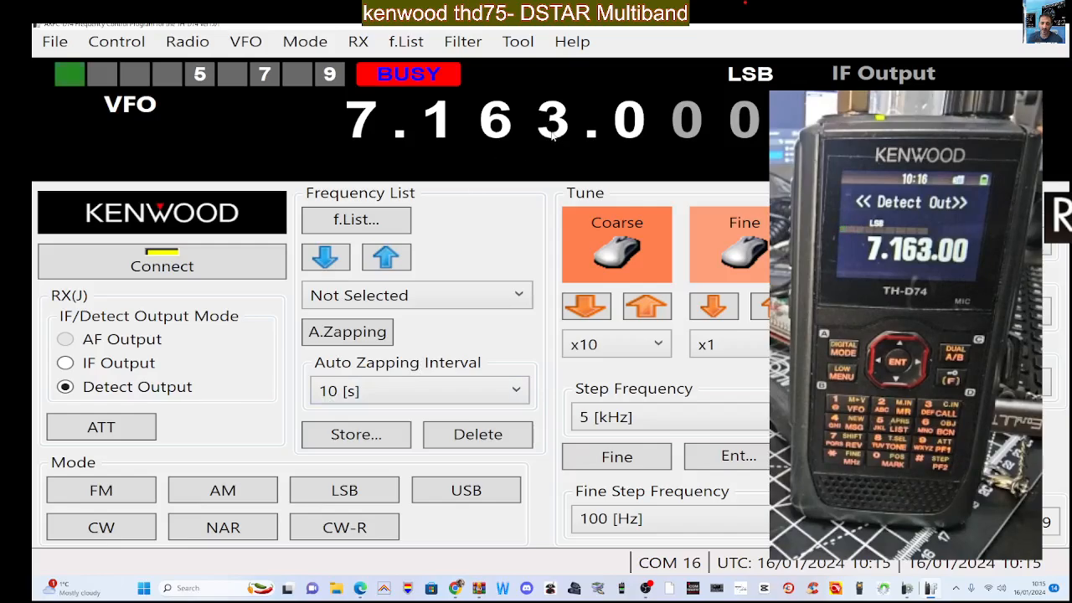
{"action": "scroll", "coordinate": [552, 135], "scroll_direction": "down", "scroll_amount": 2}
{"action": "scroll", "coordinate": [552, 134], "scroll_direction": "up", "scroll_amount": 10}
{"action": "scroll", "coordinate": [552, 135], "scroll_direction": "up", "scroll_amount": 4}
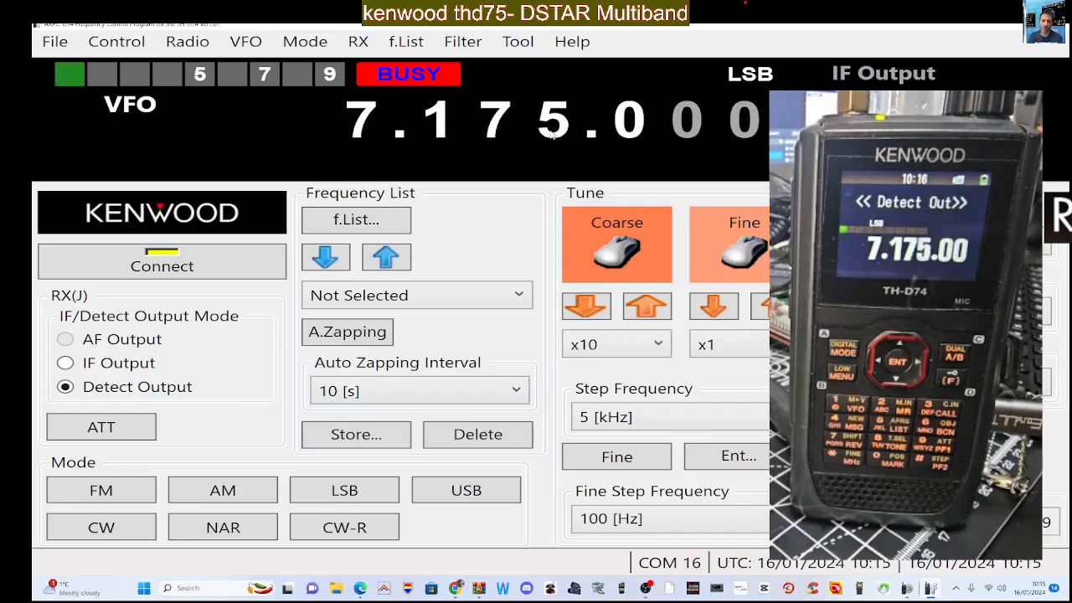
Step: Lower the VFO receive frequency in 1 kHz steps to 7.120.000 MHz, tuning back and forth around the stations
{"action": "scroll", "coordinate": [553, 135], "scroll_direction": "down", "scroll_amount": 15}
{"action": "scroll", "coordinate": [553, 144], "scroll_direction": "down", "scroll_amount": 4}
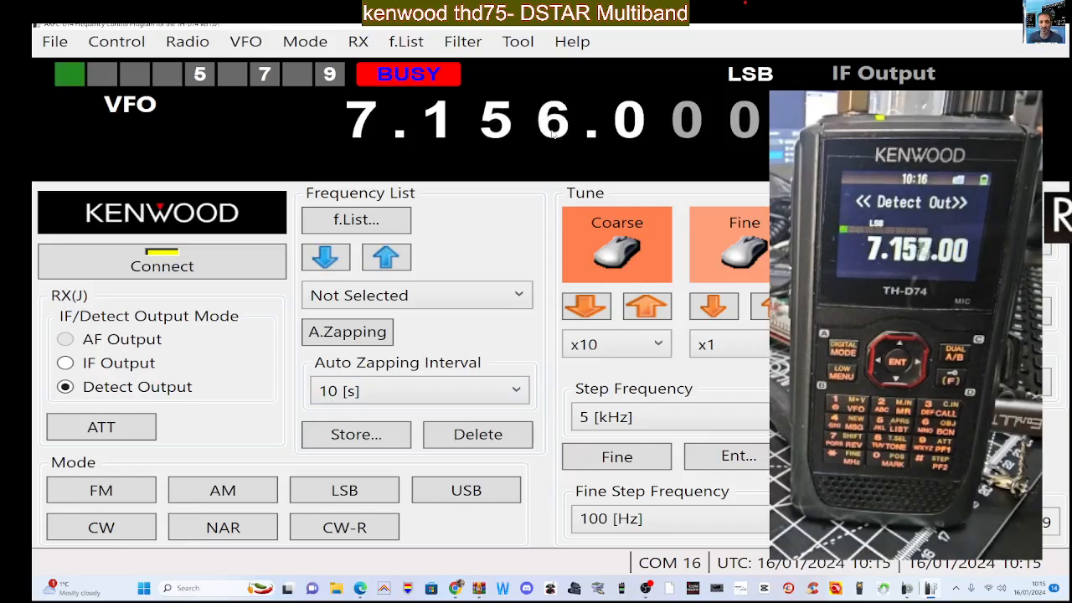
{"action": "scroll", "coordinate": [551, 139], "scroll_direction": "down", "scroll_amount": 10}
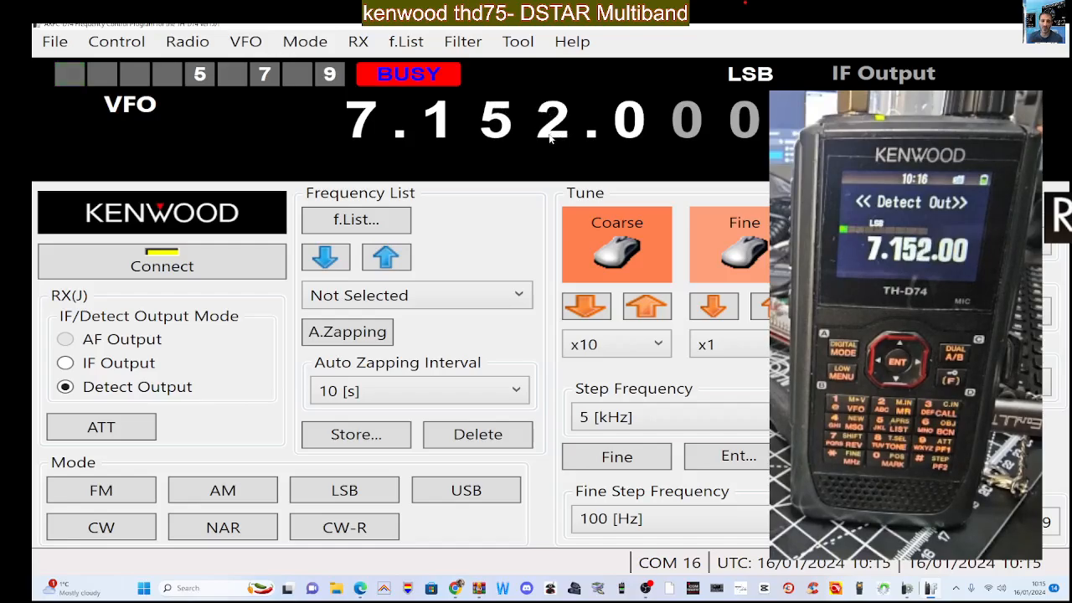
{"action": "scroll", "coordinate": [550, 140], "scroll_direction": "down", "scroll_amount": 7}
{"action": "scroll", "coordinate": [550, 140], "scroll_direction": "up", "scroll_amount": 3}
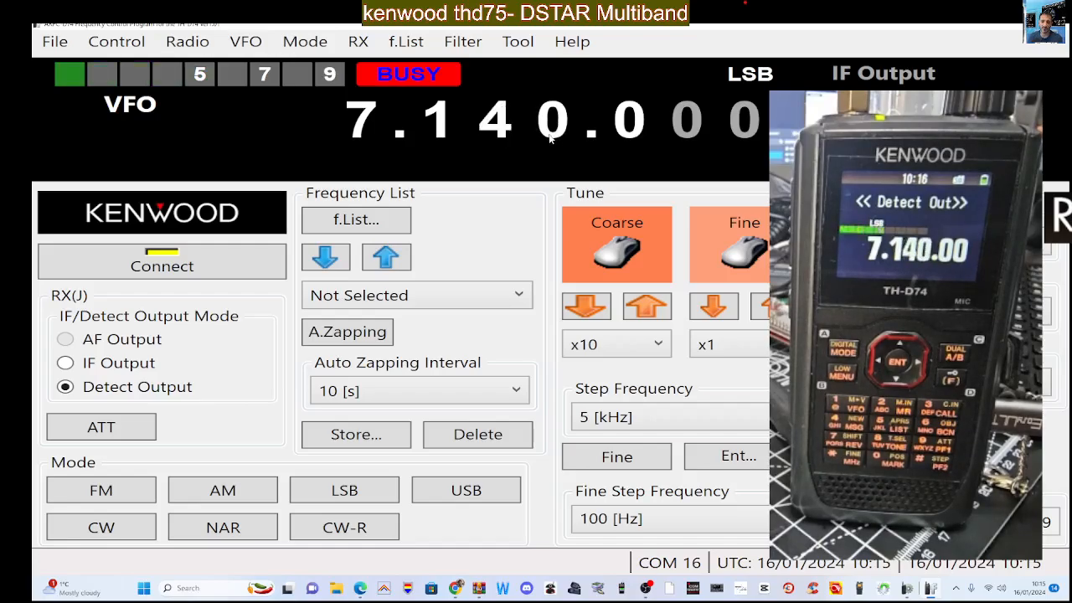
{"action": "scroll", "coordinate": [551, 140], "scroll_direction": "up", "scroll_amount": 1}
{"action": "scroll", "coordinate": [550, 140], "scroll_direction": "down", "scroll_amount": 10}
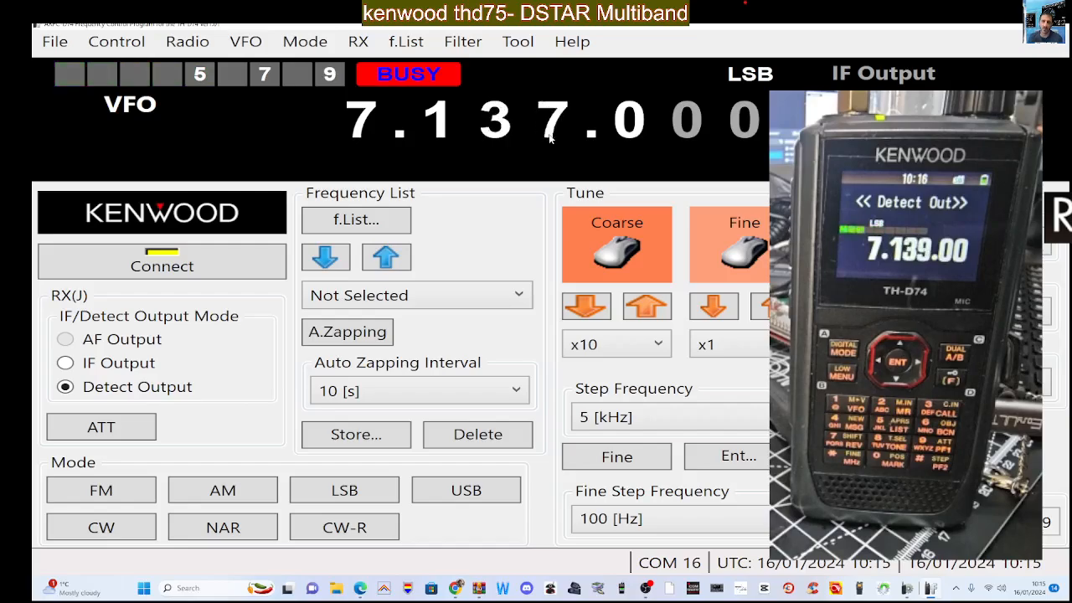
{"action": "scroll", "coordinate": [550, 140], "scroll_direction": "down", "scroll_amount": 13}
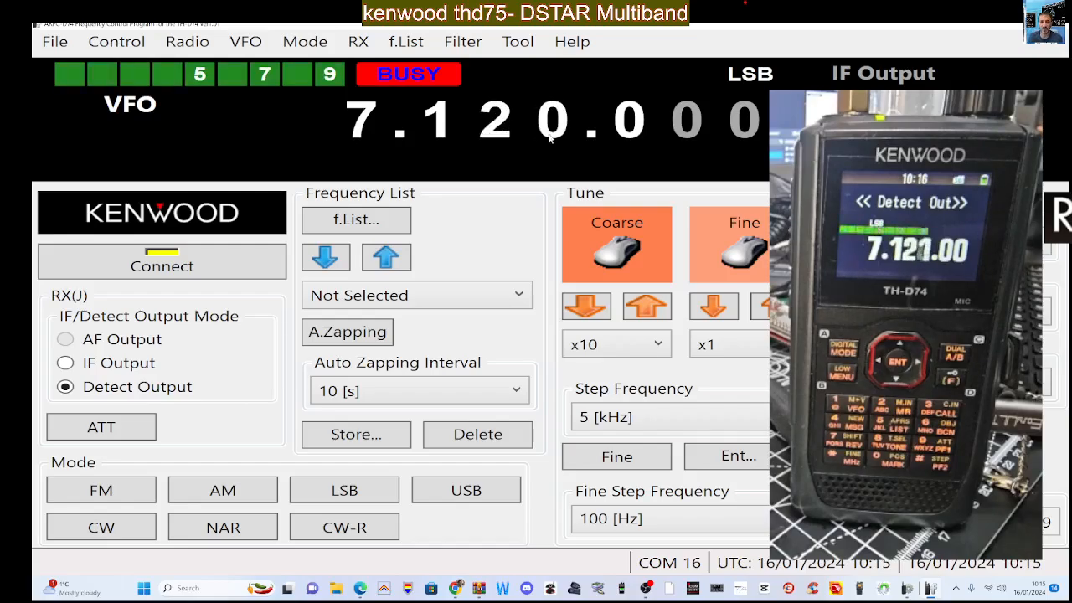
{"action": "scroll", "coordinate": [550, 140], "scroll_direction": "up", "scroll_amount": 3}
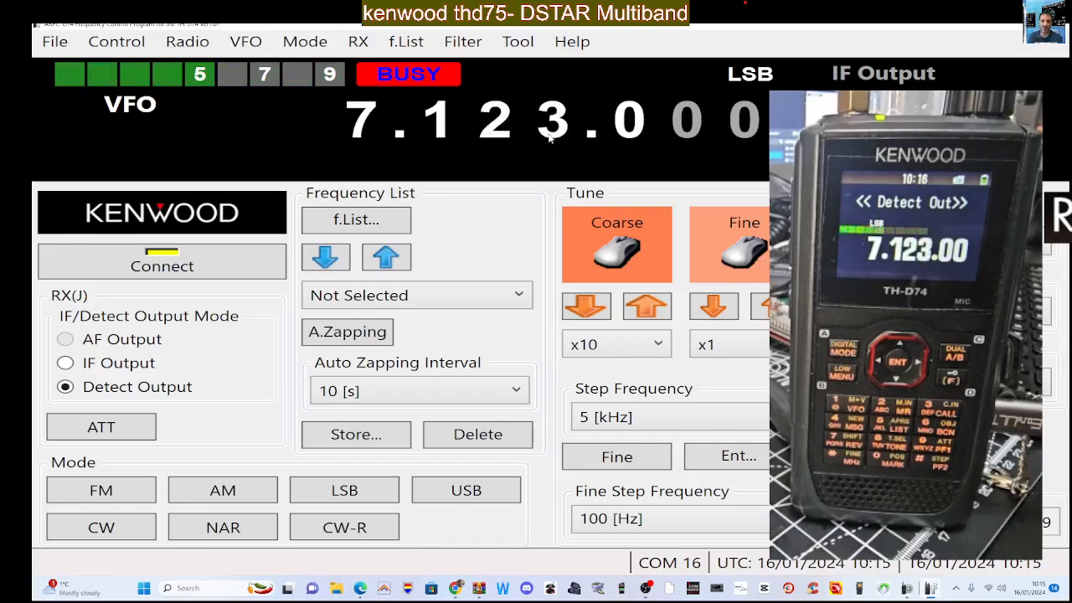
{"action": "scroll", "coordinate": [550, 140], "scroll_direction": "down", "scroll_amount": 4}
{"action": "scroll", "coordinate": [550, 140], "scroll_direction": "up", "scroll_amount": 1}
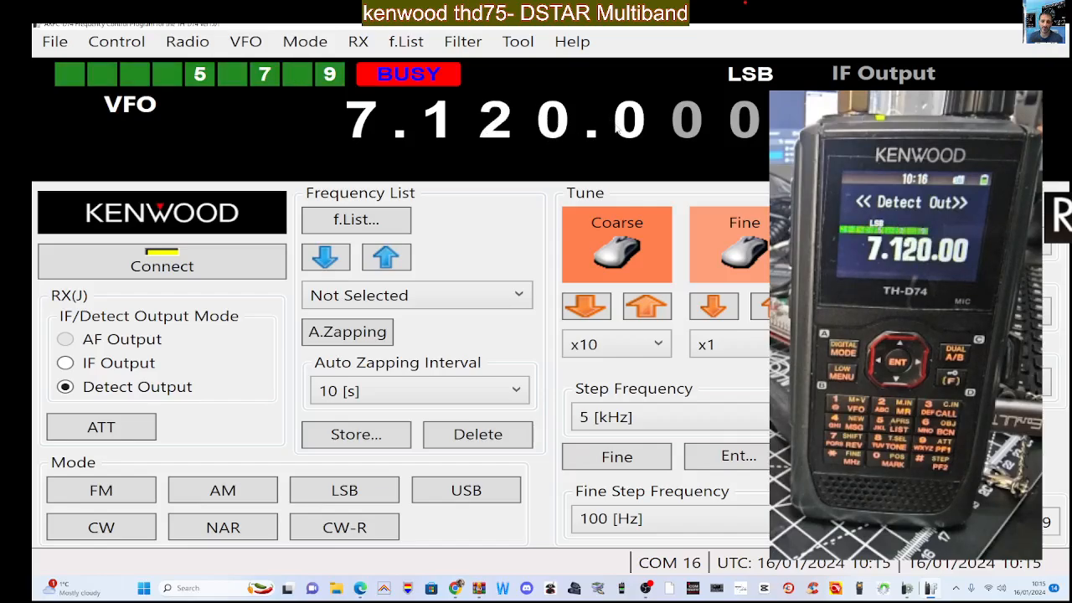
Step: Fine-tune the VFO by its 100 Hz digit, sweeping up and back down to 7.119.000 MHz
{"action": "scroll", "coordinate": [617, 125], "scroll_direction": "down", "scroll_amount": 6}
{"action": "scroll", "coordinate": [624, 129], "scroll_direction": "up", "scroll_amount": 10}
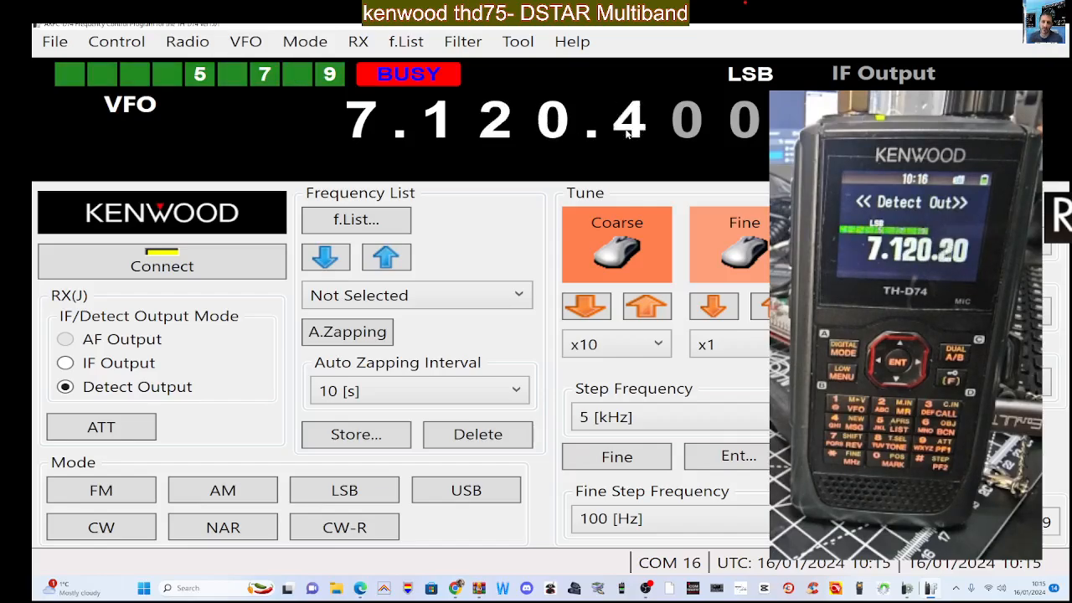
{"action": "scroll", "coordinate": [626, 134], "scroll_direction": "up", "scroll_amount": 17}
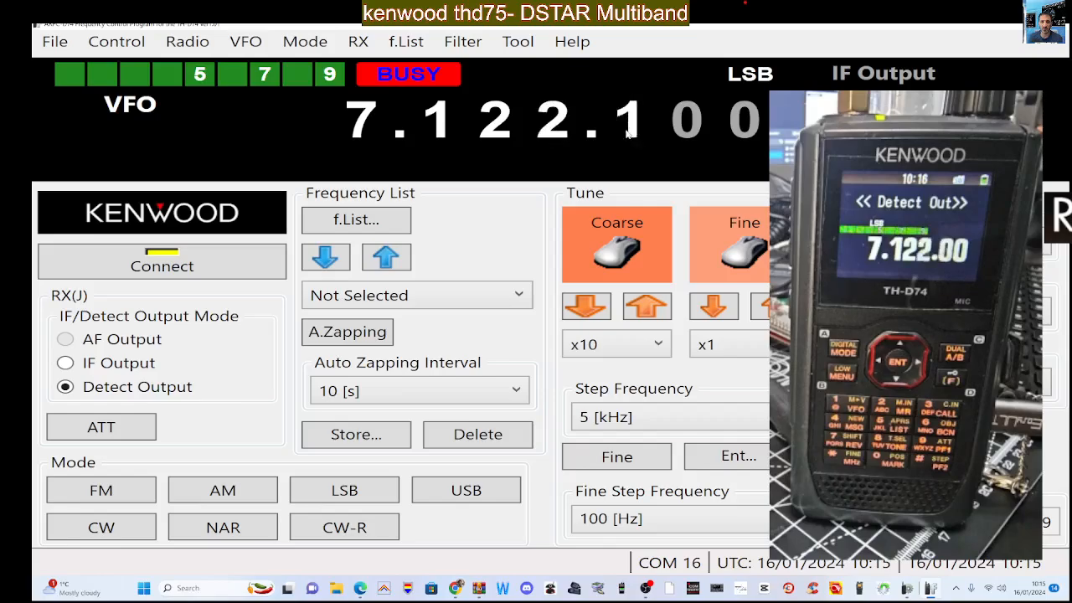
{"action": "scroll", "coordinate": [626, 134], "scroll_direction": "down", "scroll_amount": 19}
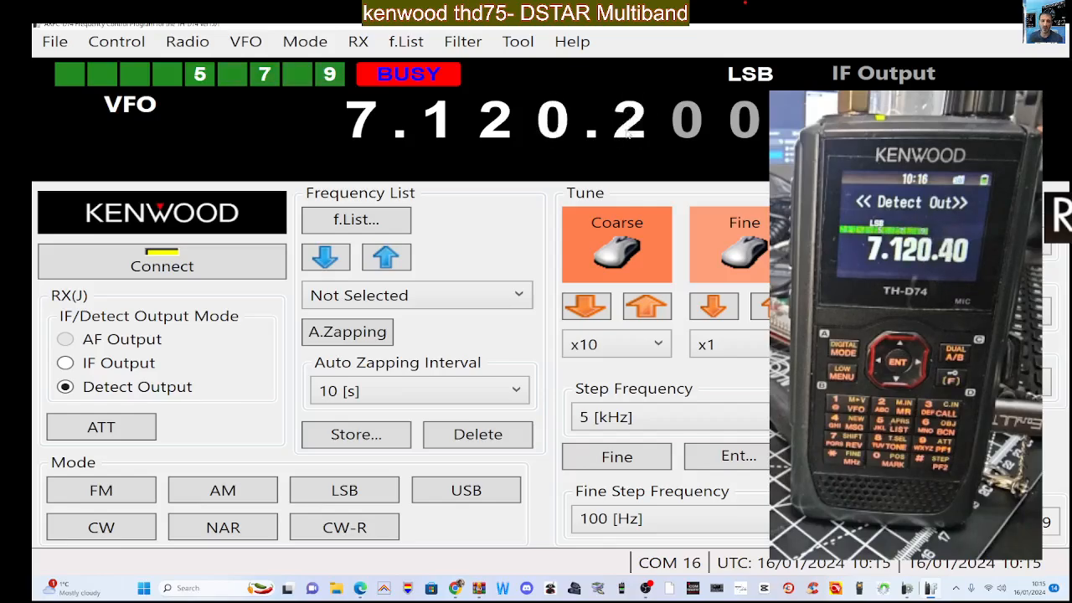
{"action": "scroll", "coordinate": [628, 134], "scroll_direction": "down", "scroll_amount": 10}
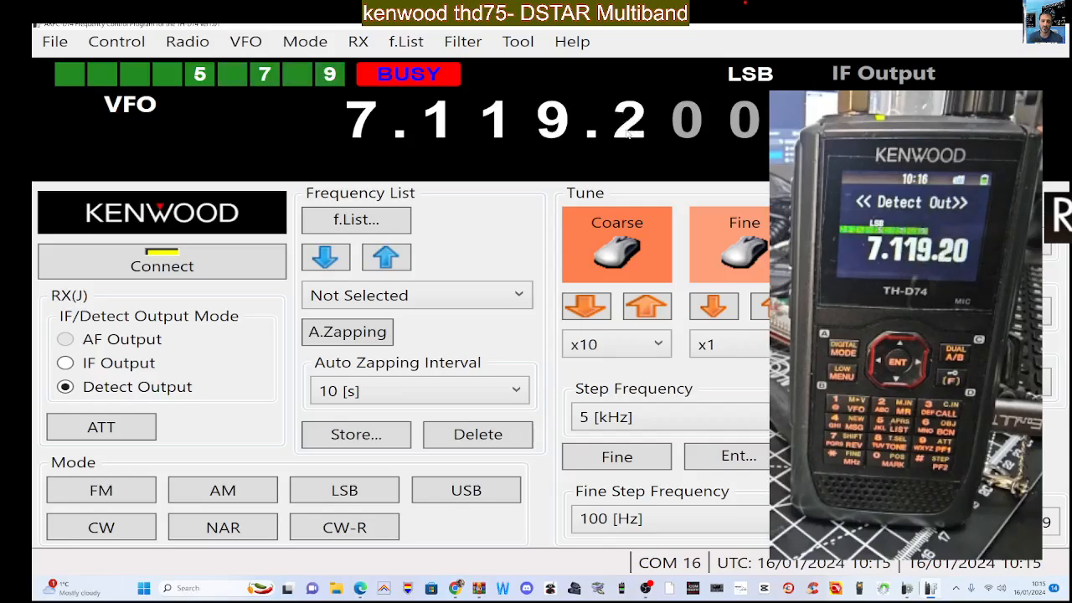
{"action": "scroll", "coordinate": [628, 135], "scroll_direction": "down", "scroll_amount": 2}
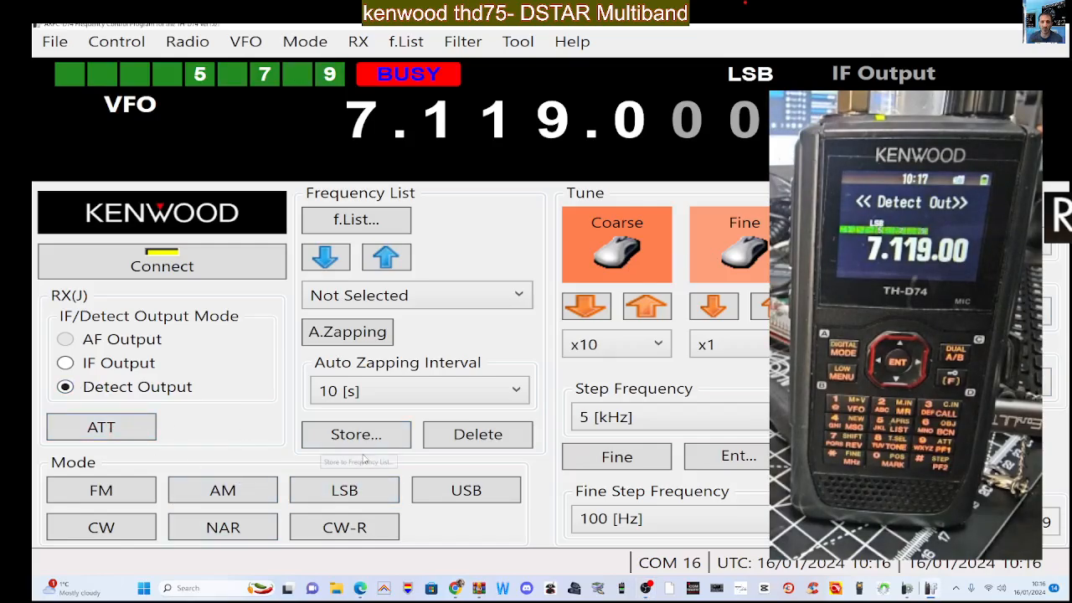
Step: Look over the Auto Zapping interval choices and the Frequency List table, and close both without changing anything
{"action": "left_click", "coordinate": [515, 392]}
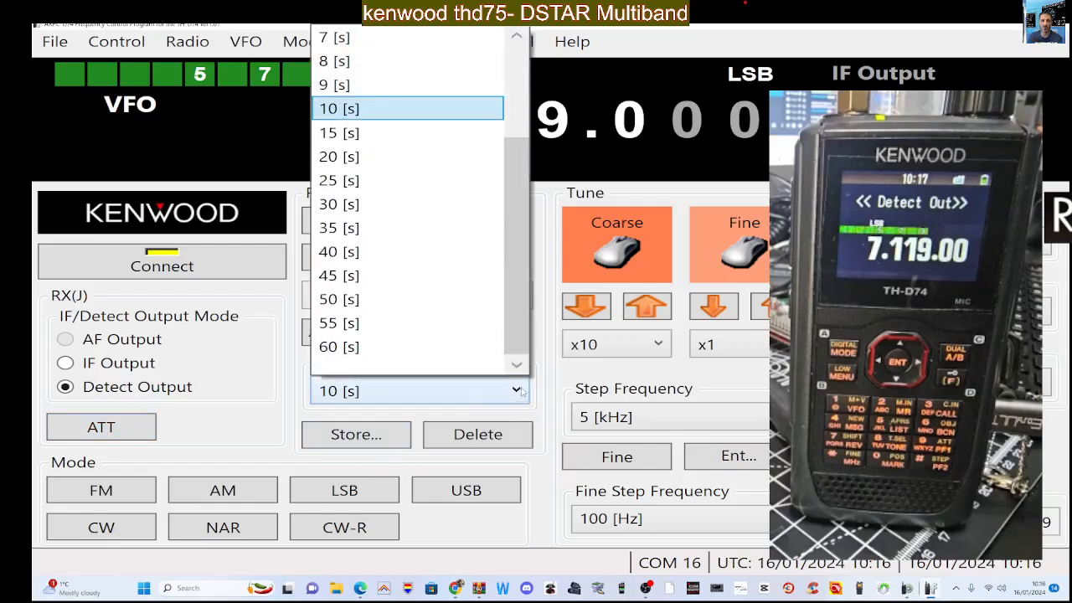
{"action": "left_click", "coordinate": [514, 381]}
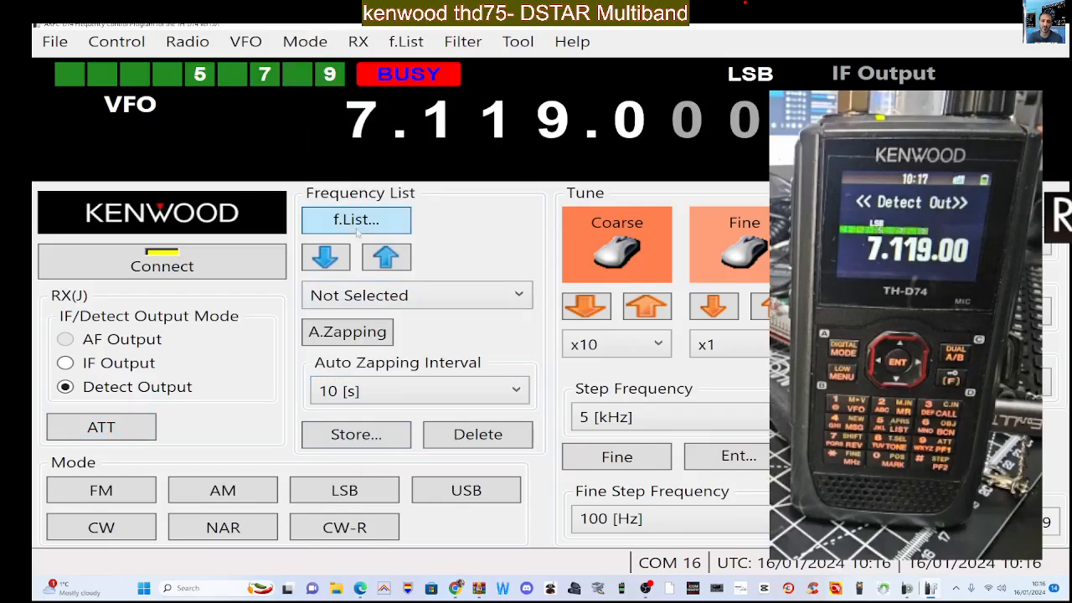
{"action": "left_click", "coordinate": [386, 220]}
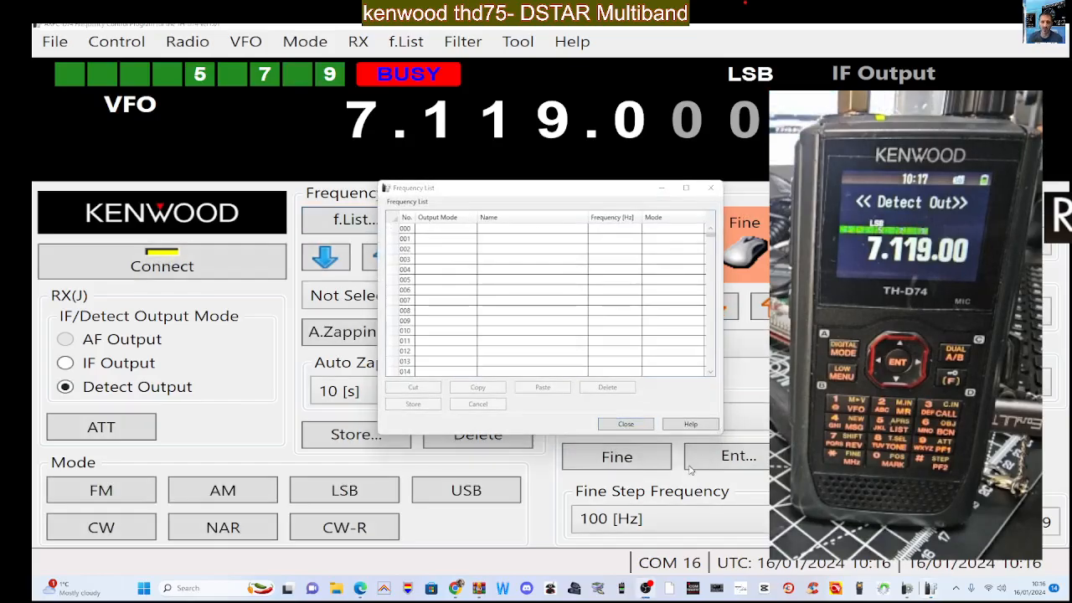
{"action": "left_click", "coordinate": [710, 188]}
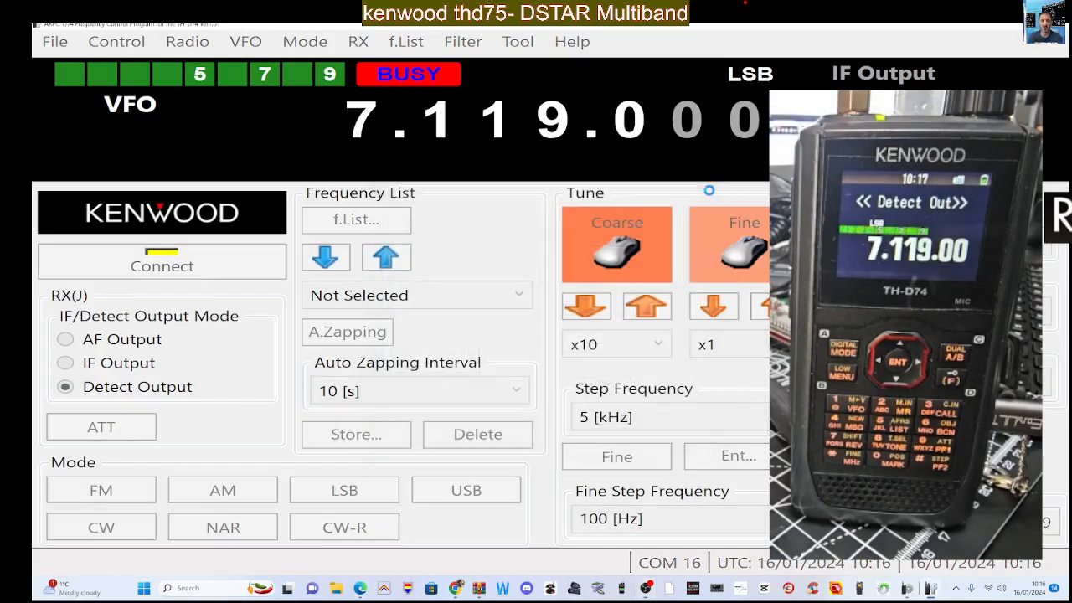